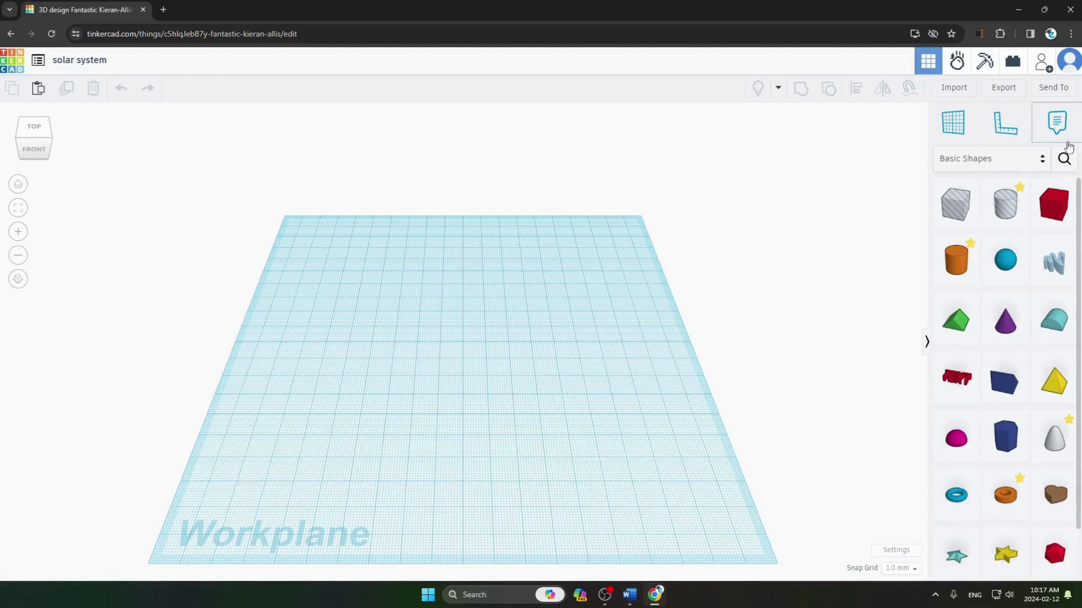
Place a sphere at the workplane's far right corner and enlarge it to about 29 by 35 mm for the Sun
drag(1005, 260, 621, 186)
drag(590, 228, 573, 217)
drag(632, 247, 638, 257)
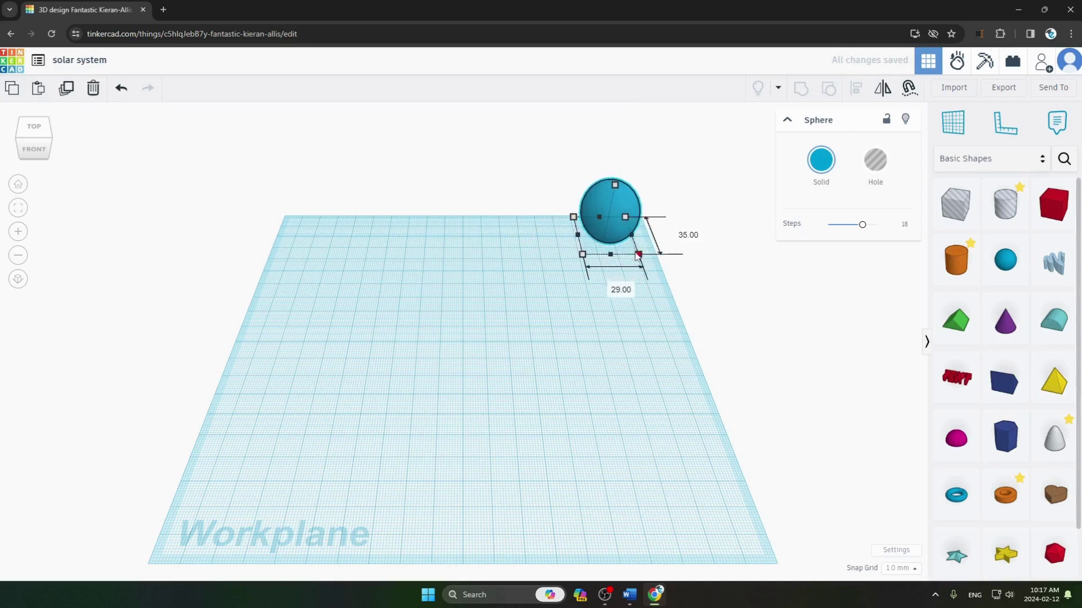
Colour the Sun sphere solid golden yellow from the preset colours
click(818, 169)
click(742, 303)
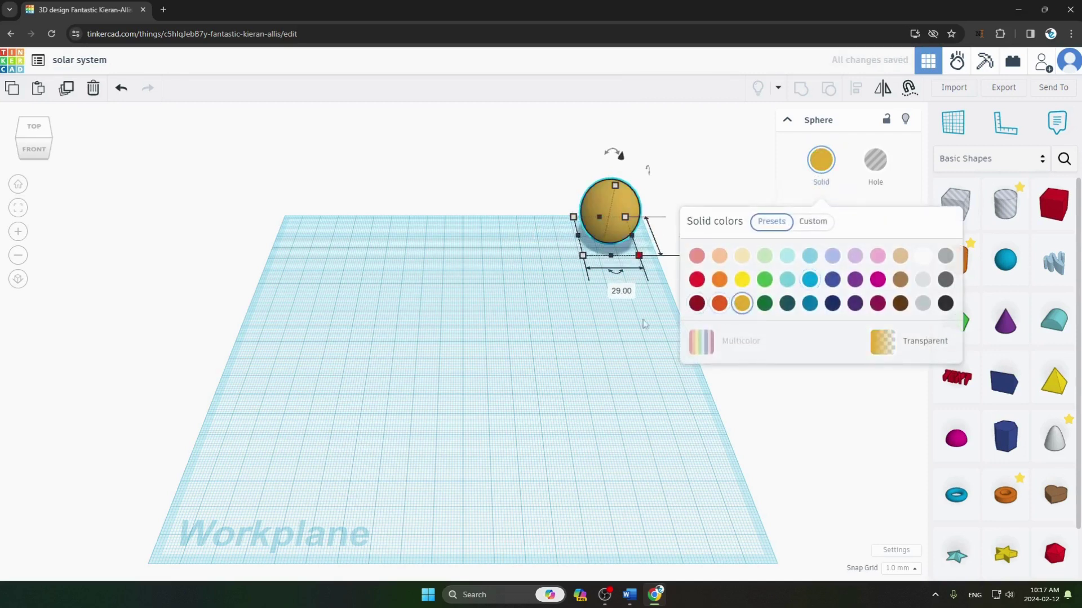
click(604, 336)
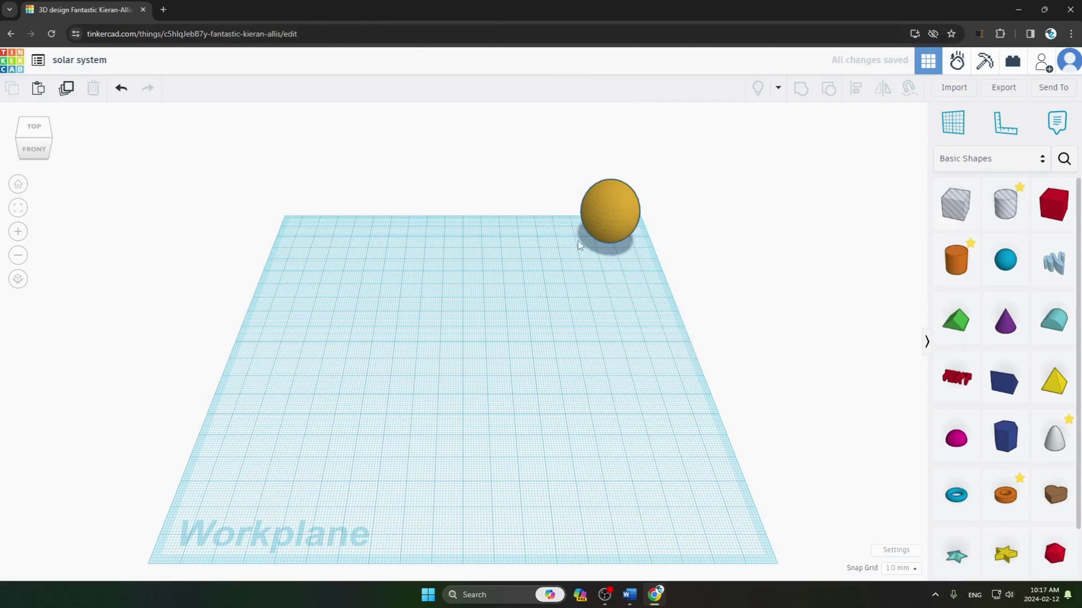
Check the Word guide's section on labelling the Sun and add a text shape reading SUN in front of the sphere in Tinkercad
key(alt+Tab)
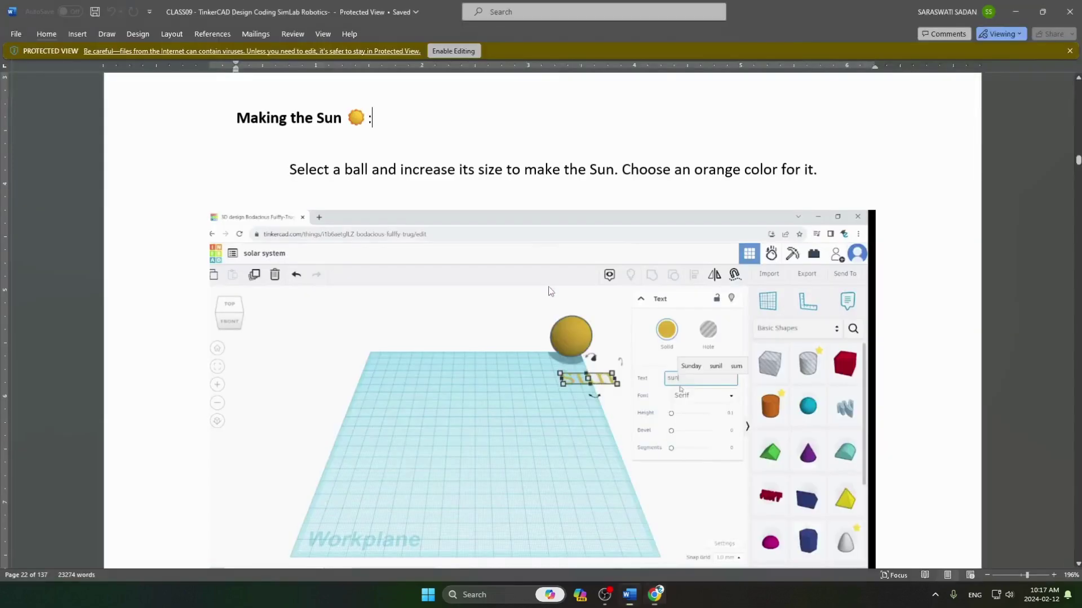
scroll(552, 402, down, 5)
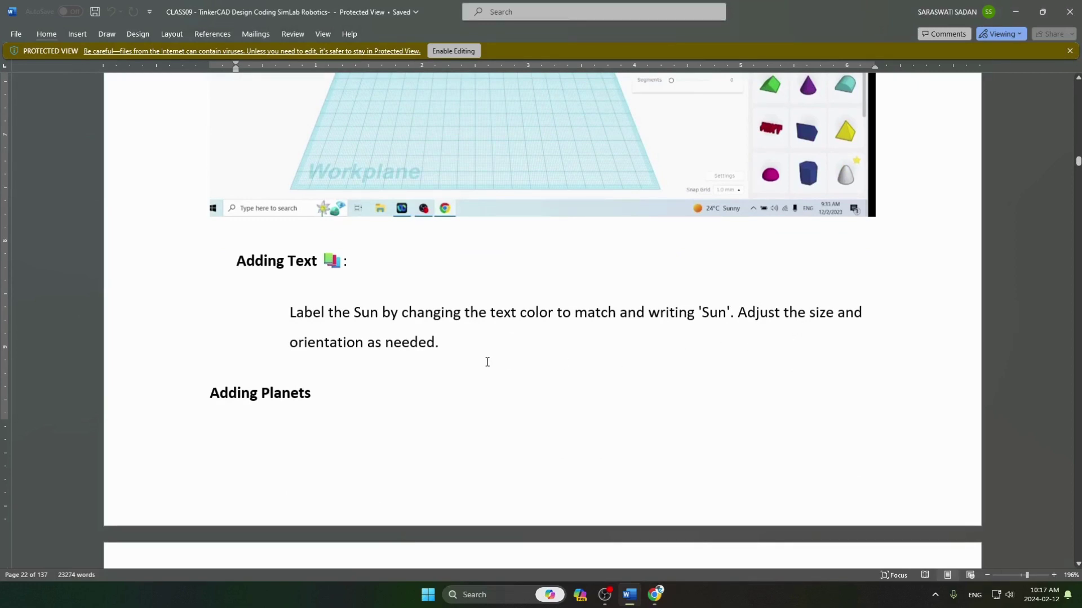
key(alt+Tab)
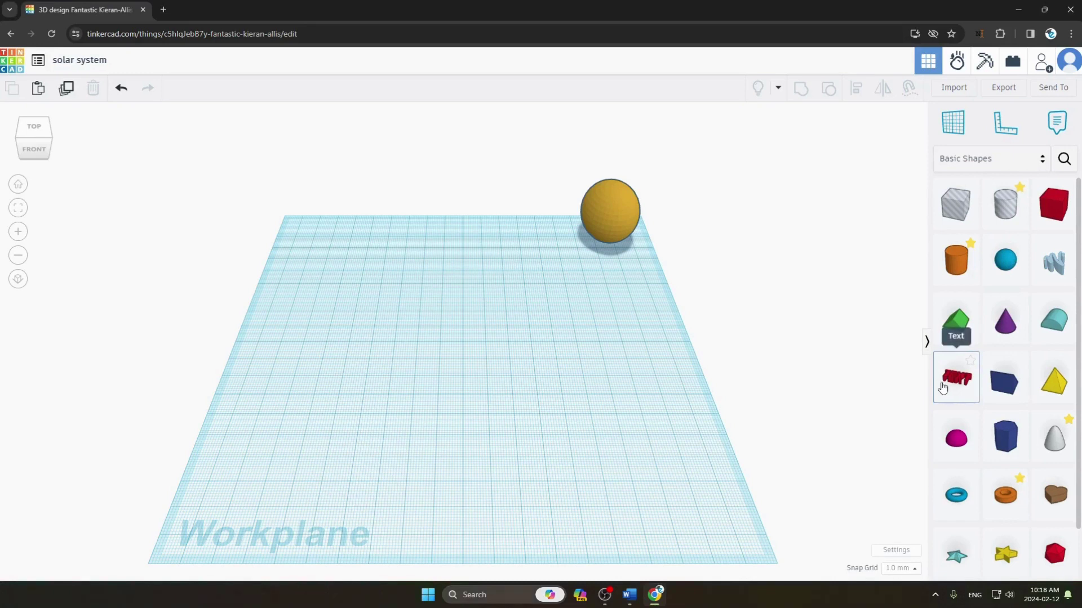
drag(944, 388, 626, 313)
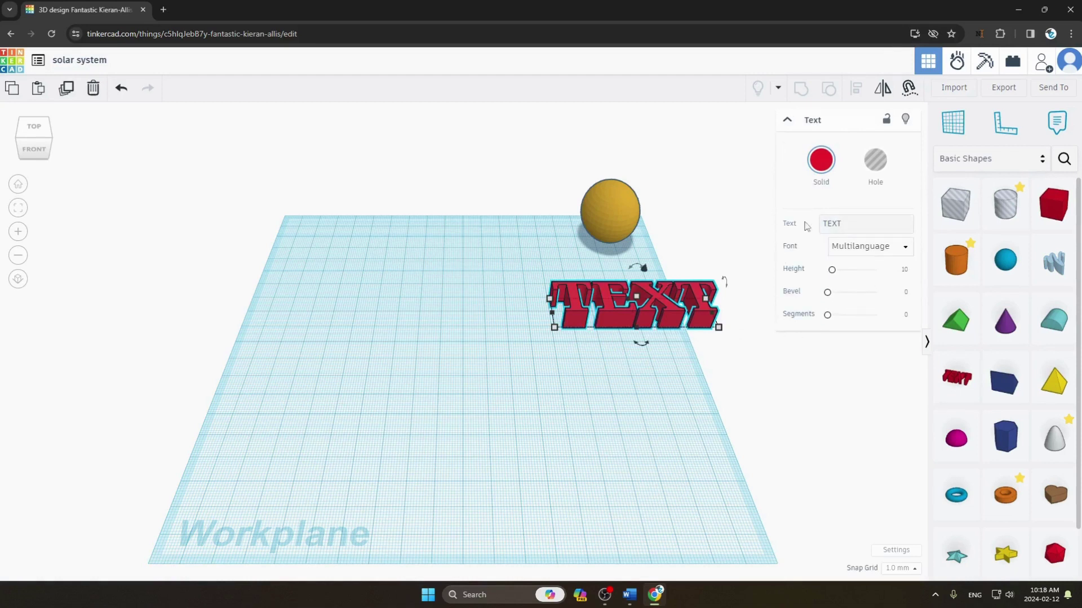
click(844, 224)
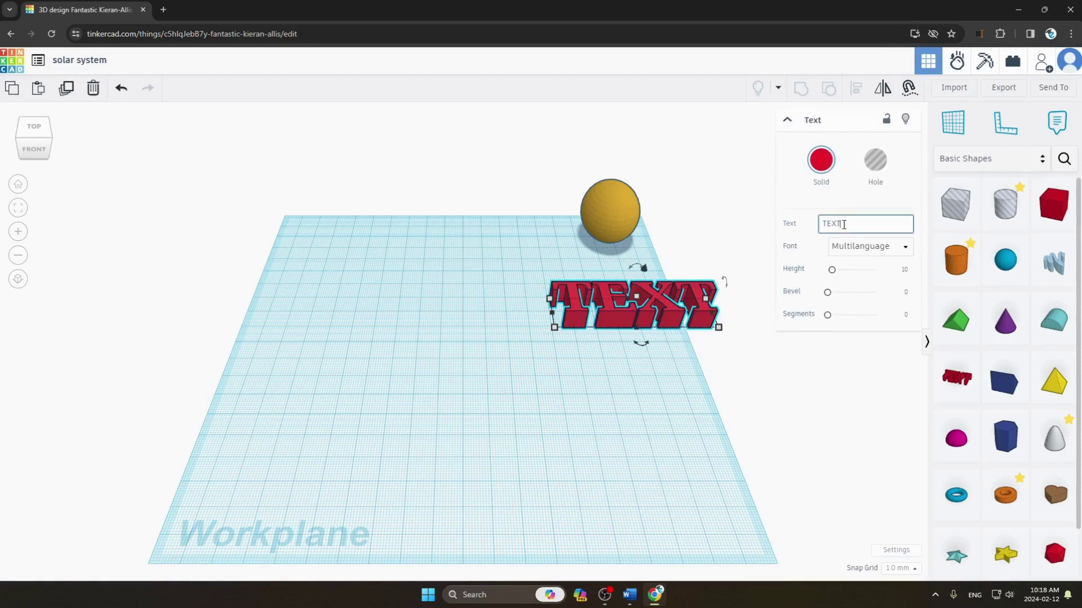
key(BackSpace)
key(BackSpace)
key(BackSpace)
key(BackSpace)
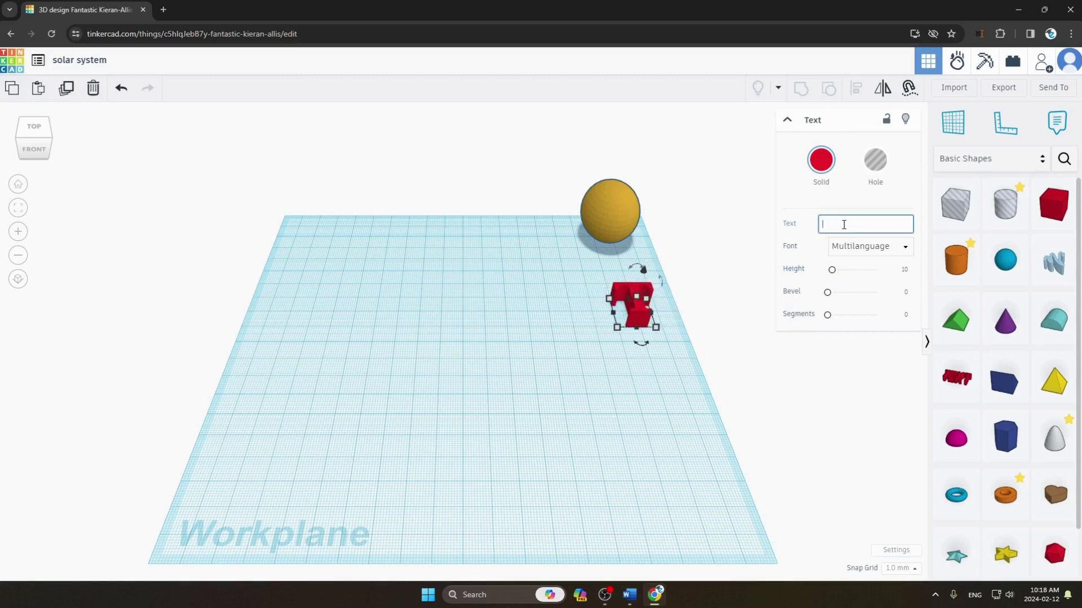
text(SUN)
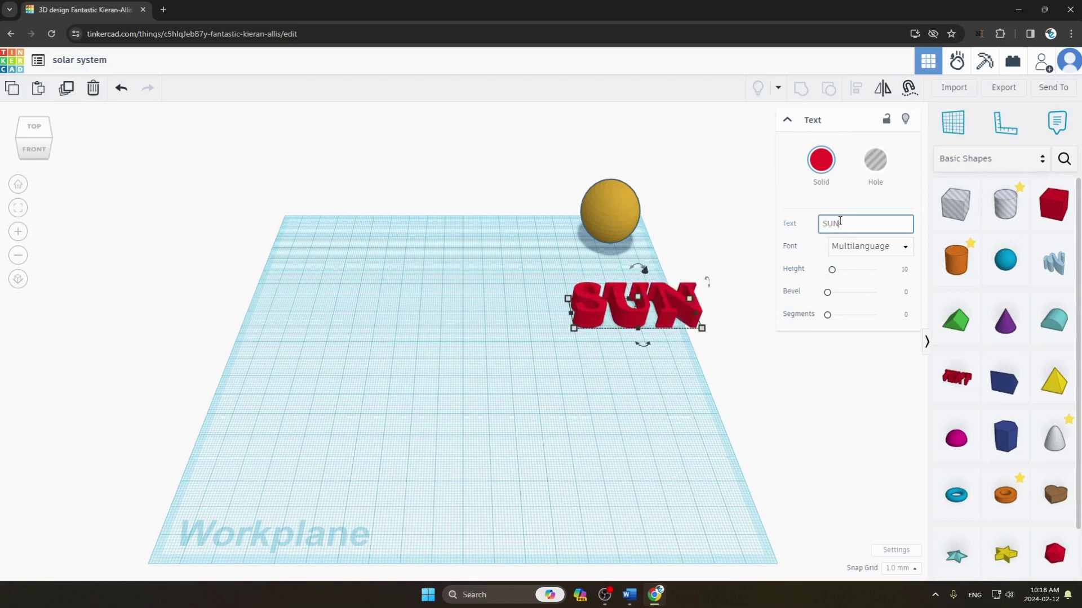
Colour the SUN text the same golden yellow as the sphere and flatten it to 2 mm high
click(821, 160)
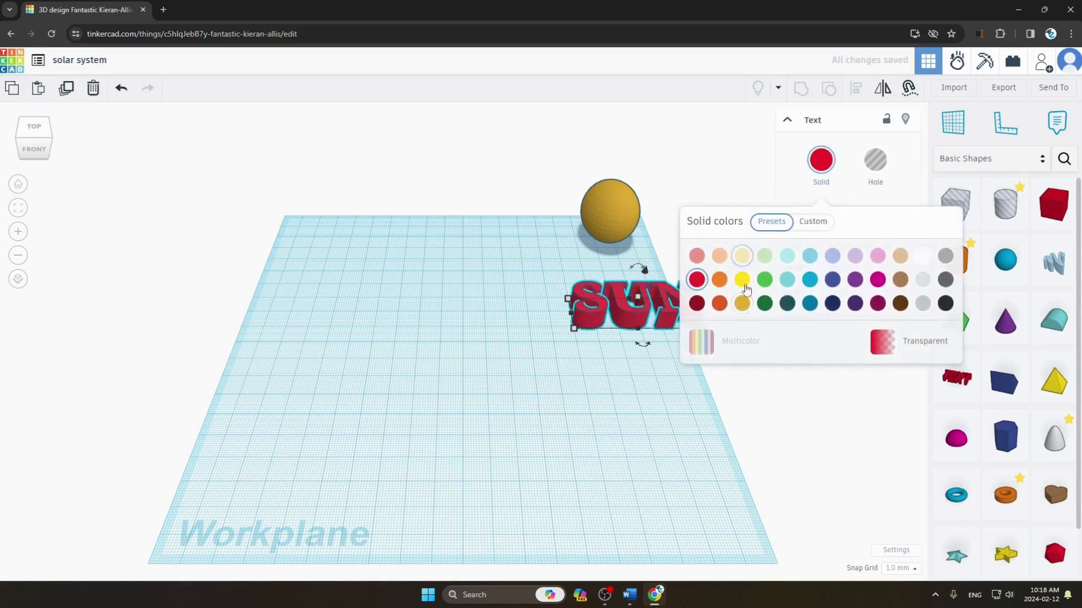
click(741, 305)
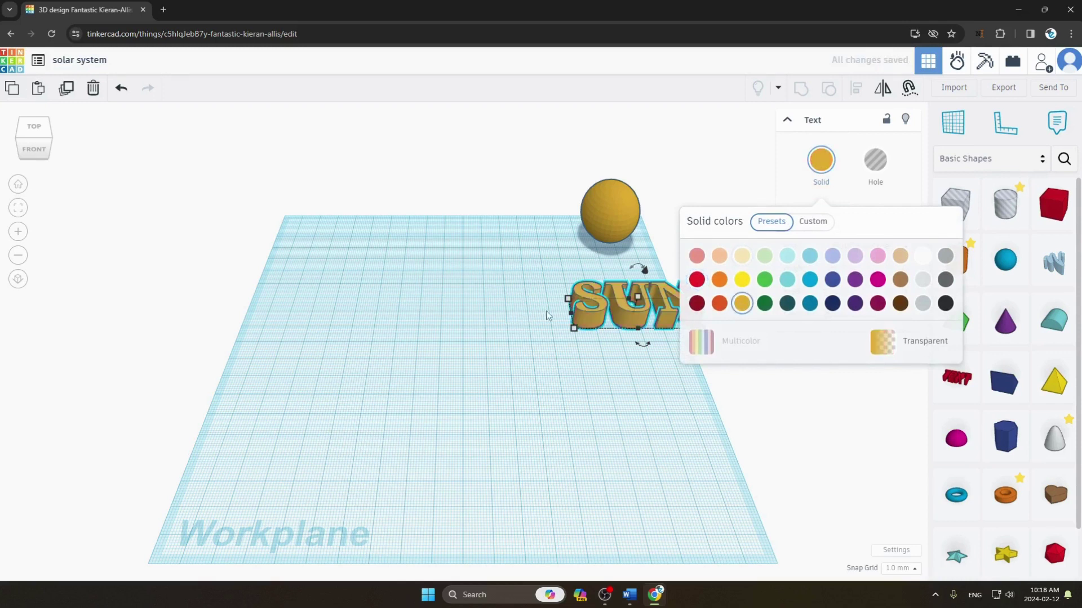
click(604, 384)
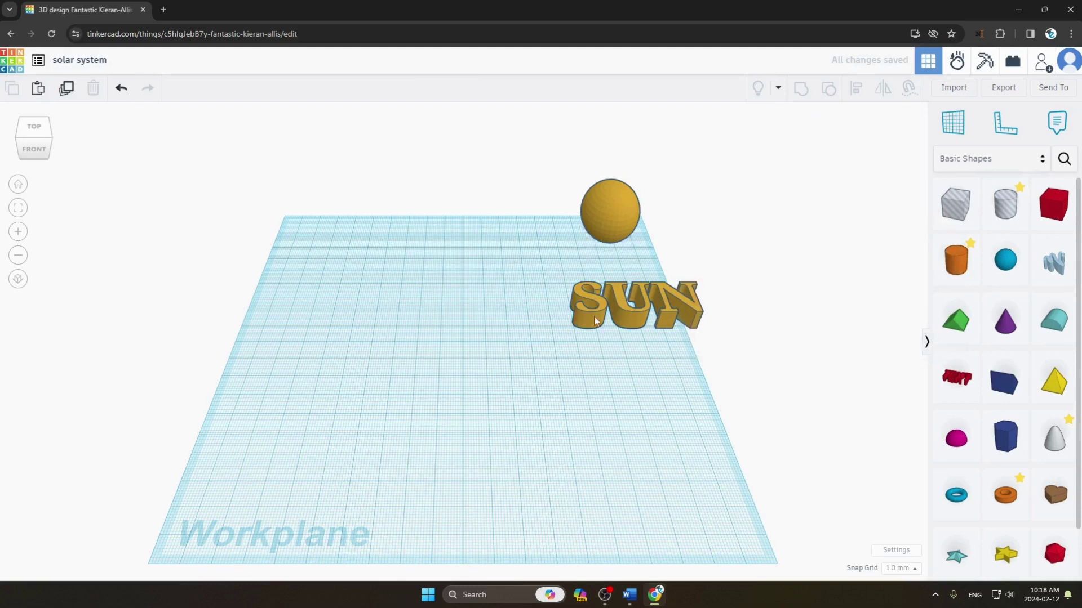
click(617, 309)
drag(638, 297, 635, 312)
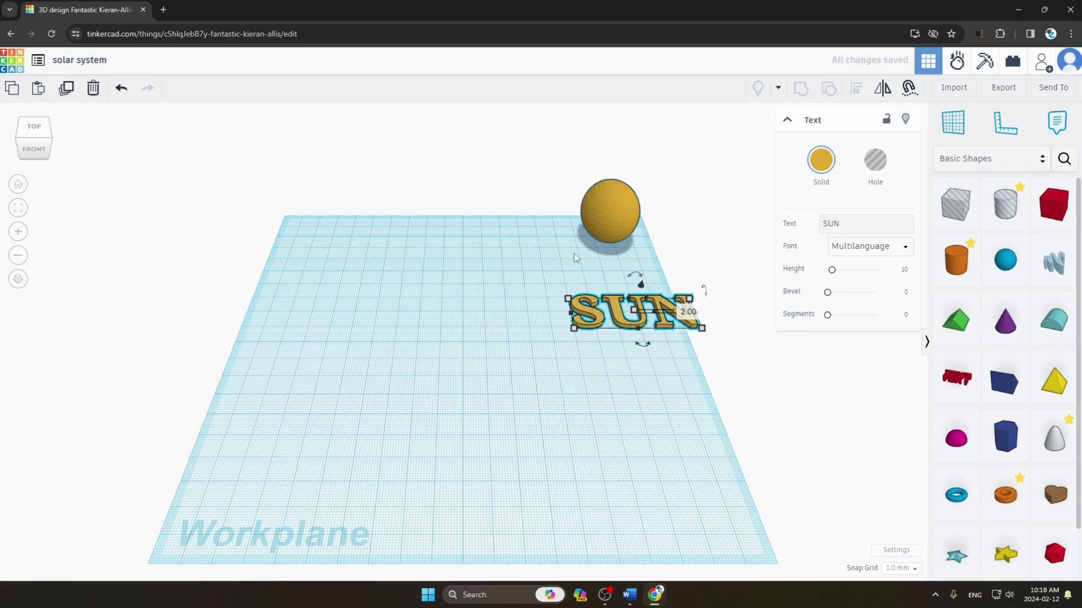
Recheck the text instructions in the Word guide and shrink the SUN label to roughly half its width in Tinkercad
key(alt+Tab)
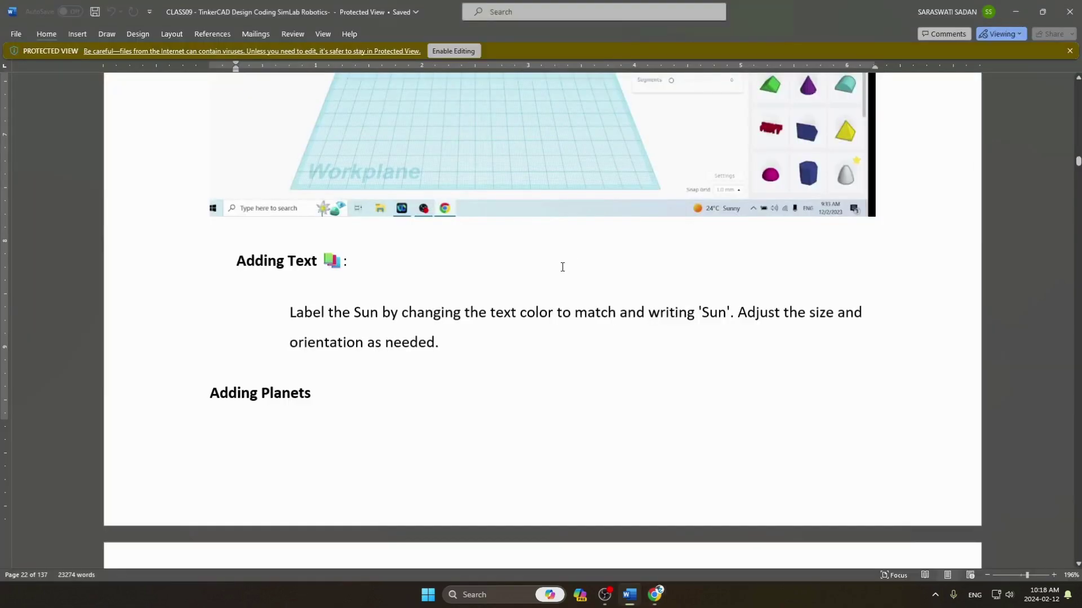
scroll(521, 266, down, 3)
scroll(490, 268, up, 3)
key(alt+Tab)
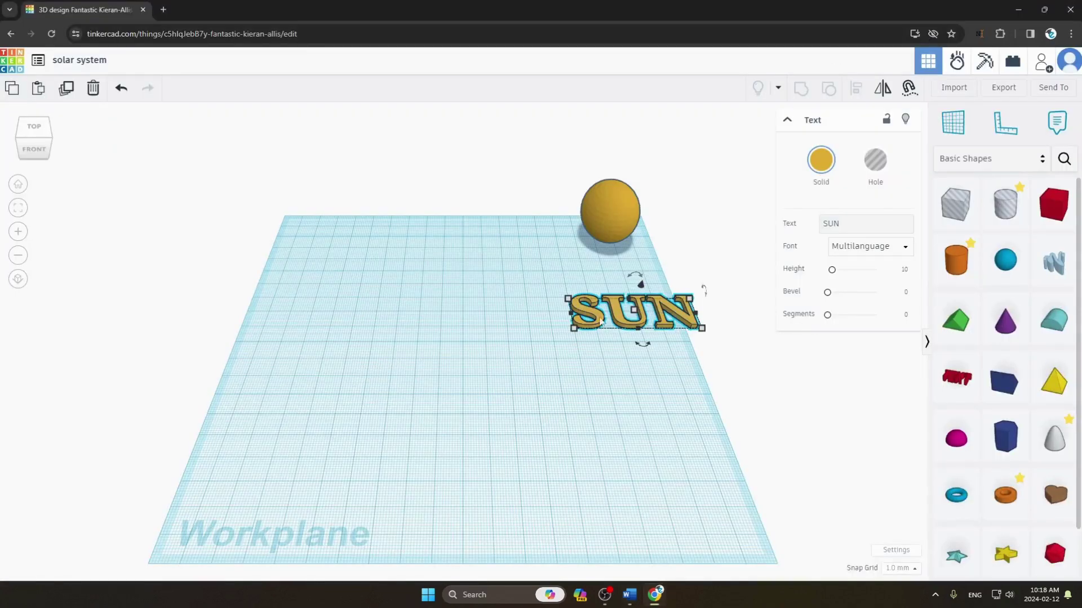
drag(633, 312, 635, 318)
drag(573, 327, 633, 320)
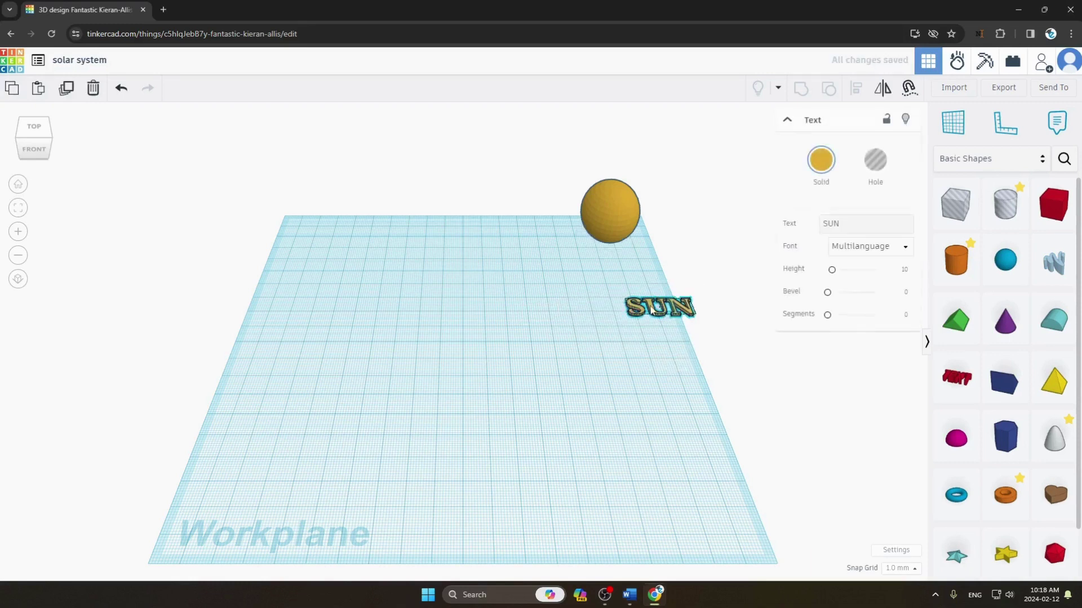
Move the SUN label directly in front of the golden sphere, near the workplane's right edge
drag(650, 307, 655, 271)
mouse_move(653, 239)
click(707, 324)
click(687, 294)
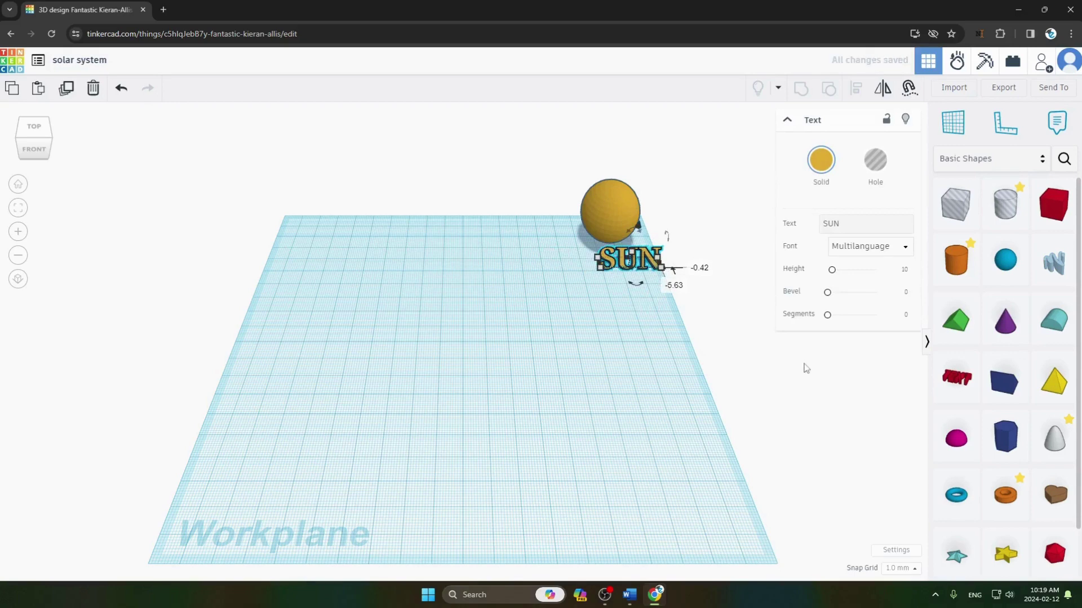
Read the Mercury instructions in the Word guide and add a small sphere, about 12 by 14 mm, left of the Sun in Tinkercad
key(alt+Tab)
scroll(324, 258, down, 2)
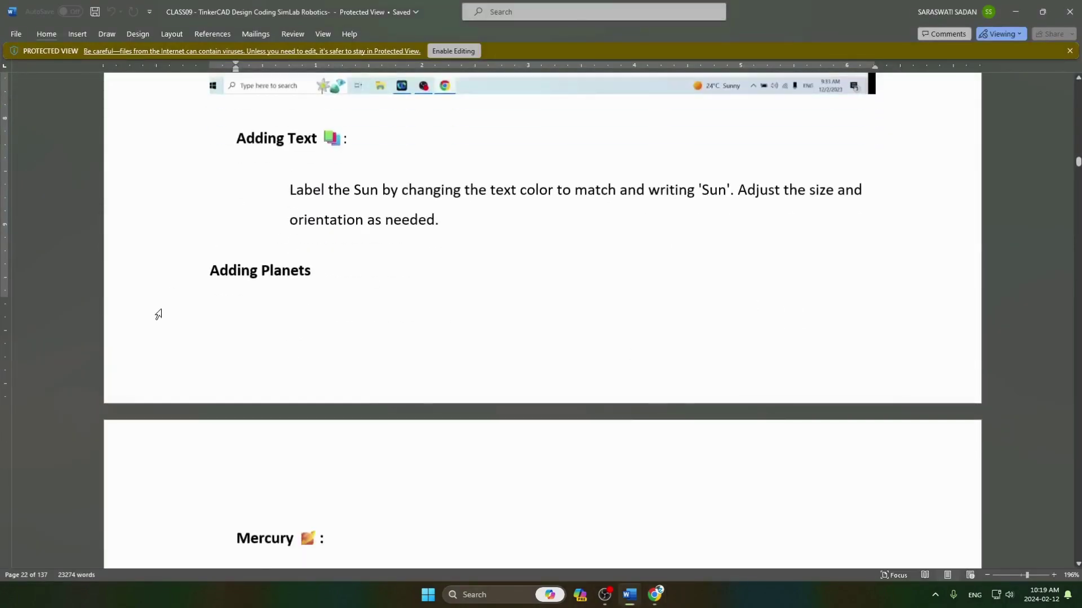
scroll(316, 306, down, 4)
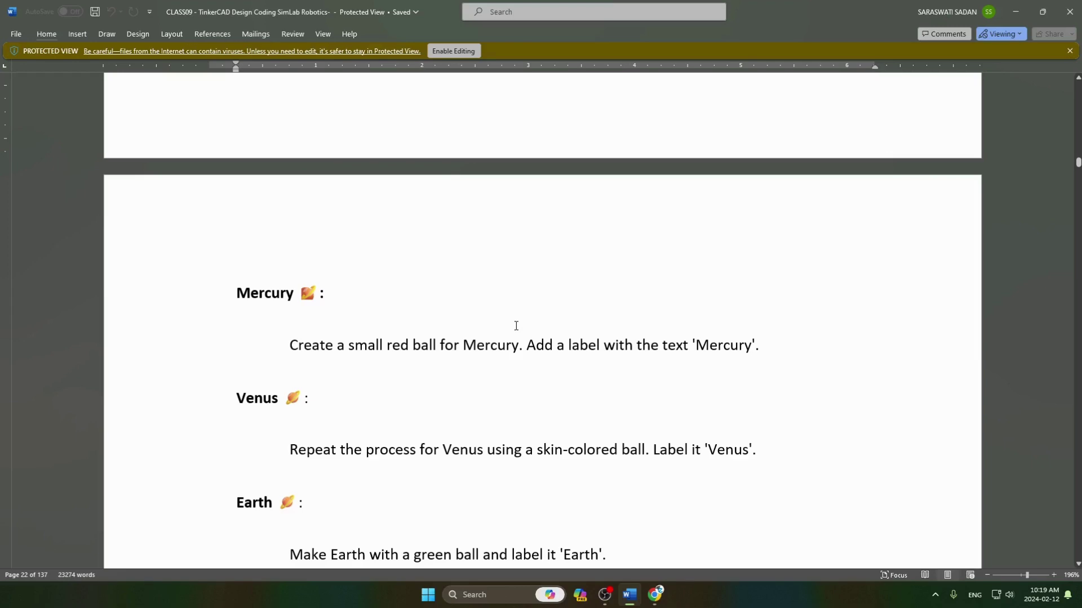
key(alt+Tab)
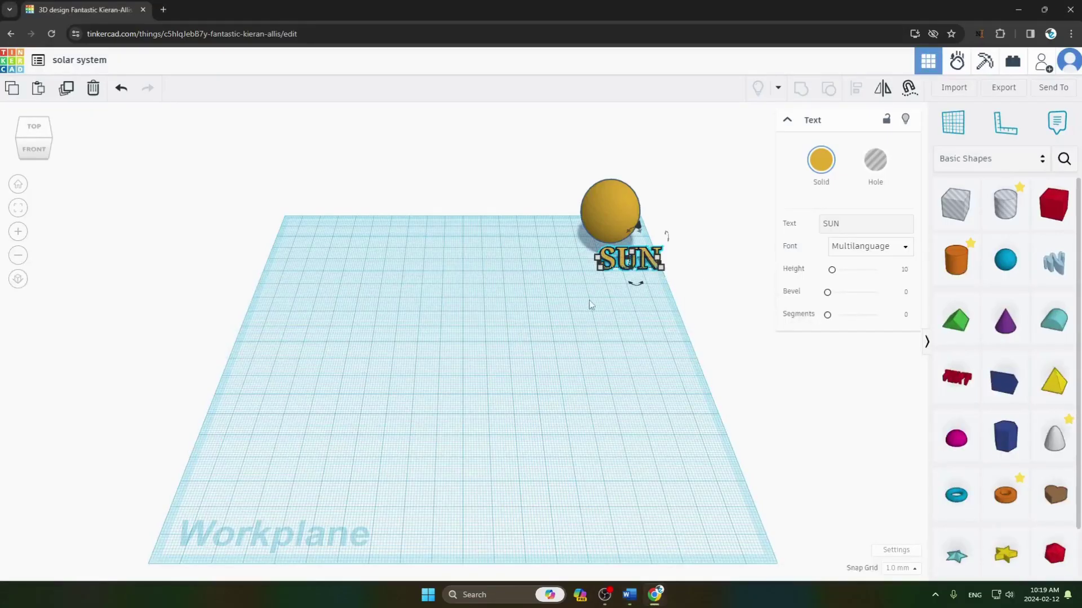
click(624, 369)
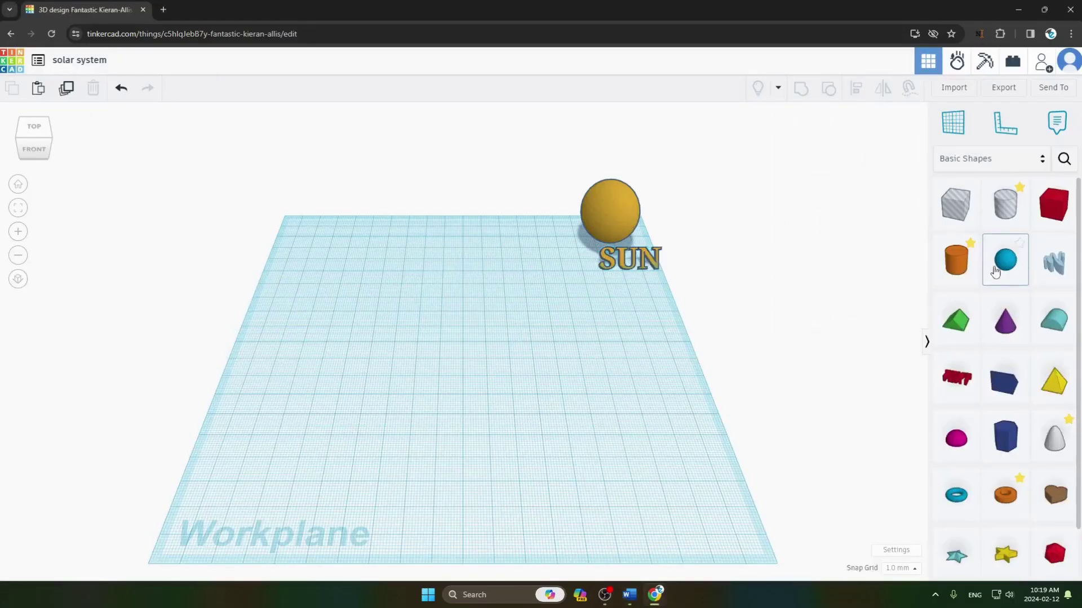
drag(1005, 260, 548, 243)
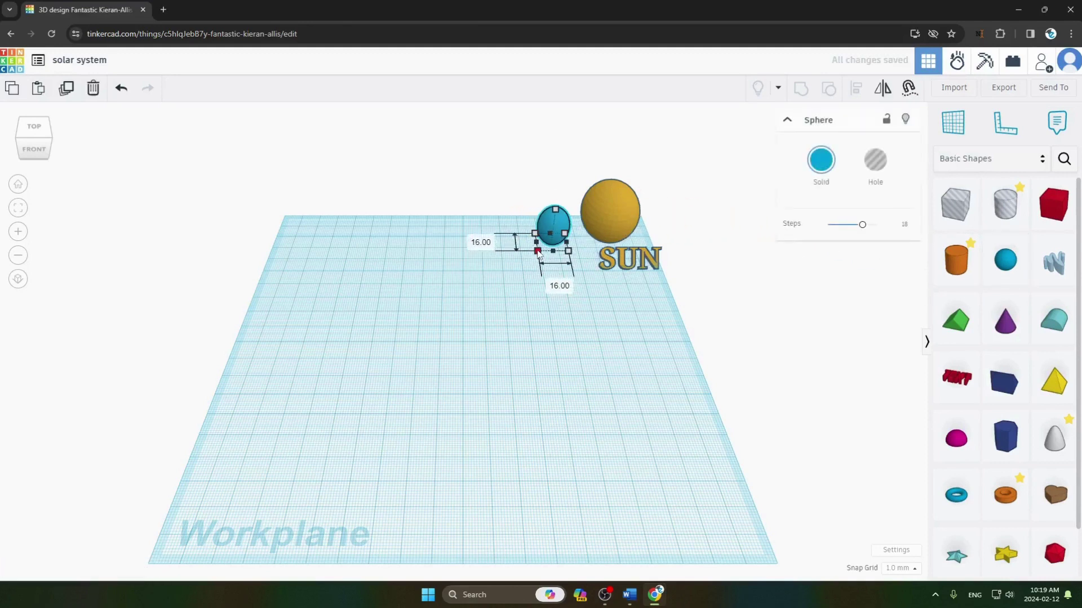
drag(556, 212, 555, 222)
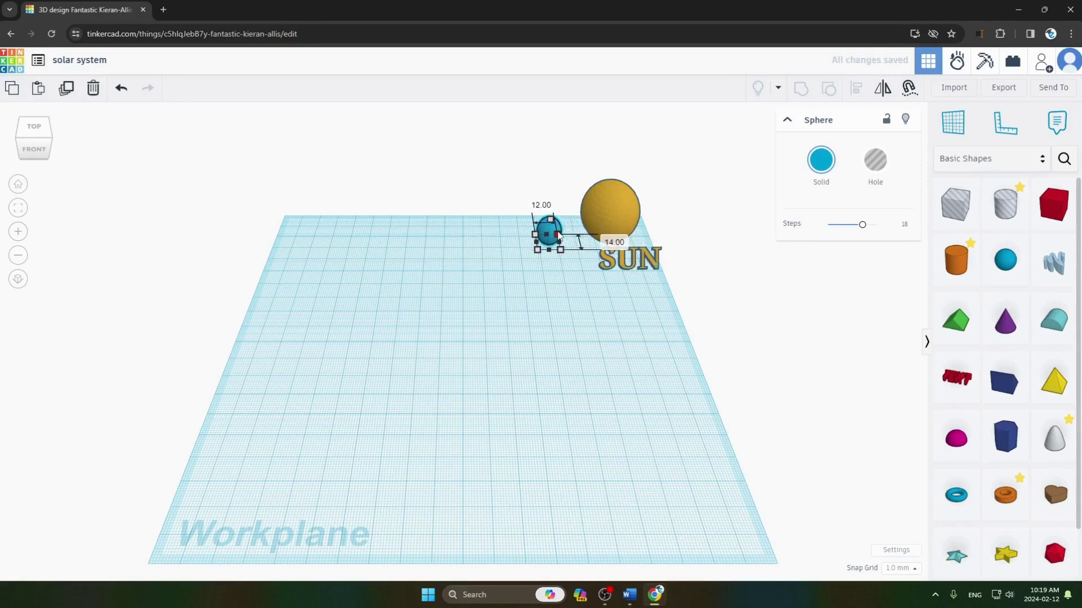
click(482, 254)
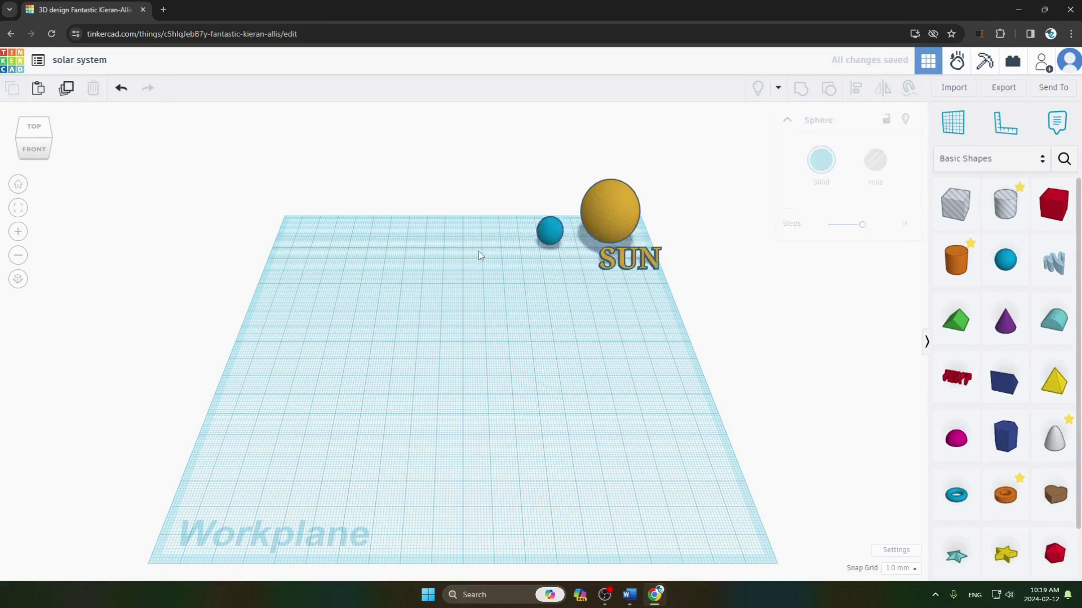
Colour the small Mercury sphere solid red from the preset colours
click(550, 232)
click(833, 164)
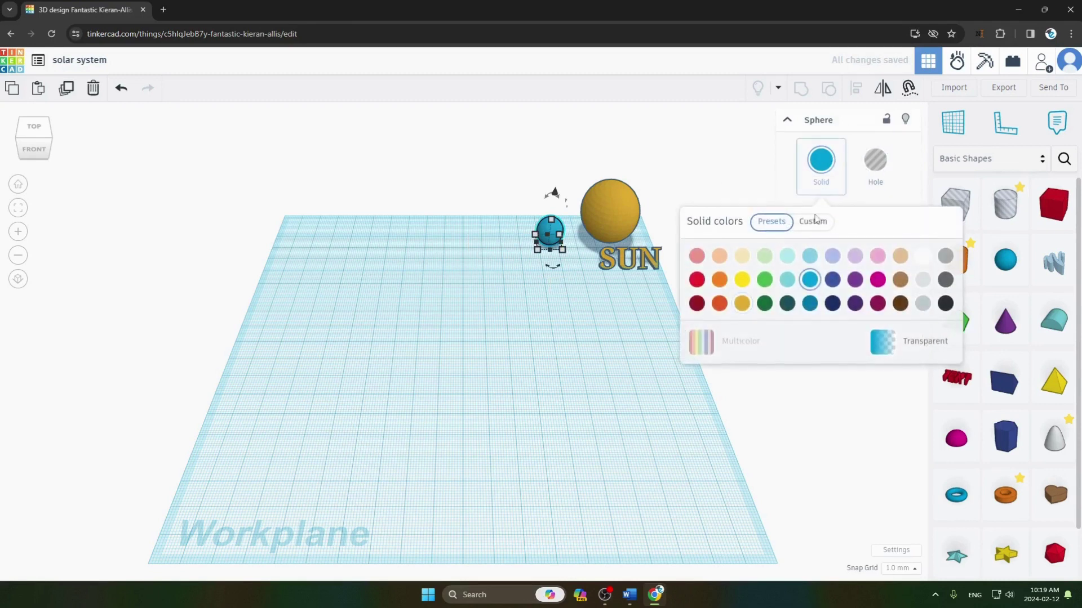
click(697, 279)
click(541, 313)
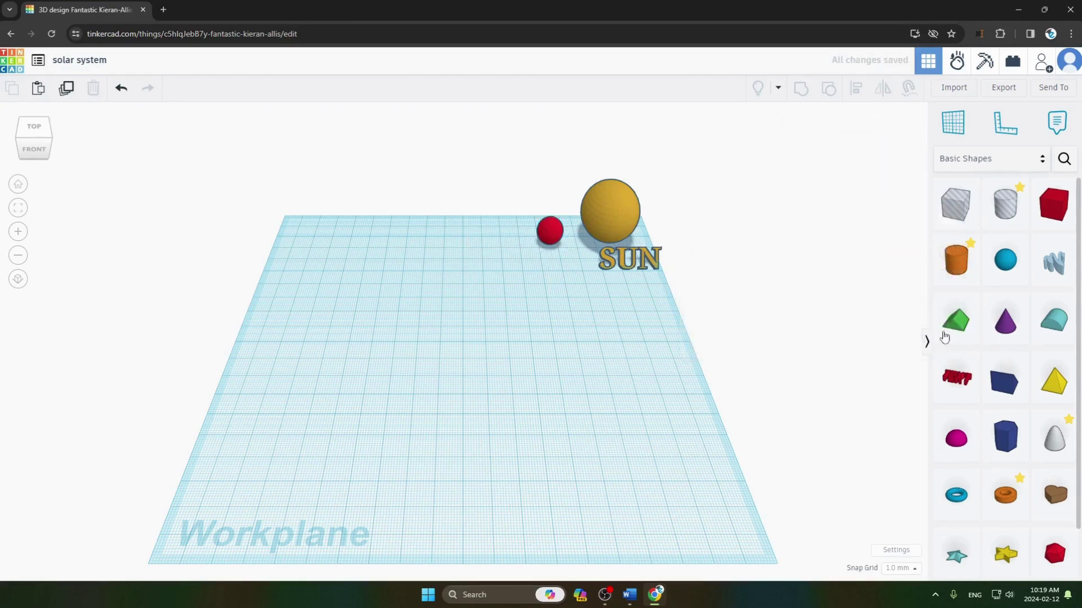
Add a text shape in front of the red sphere and set its text to MERCURY
drag(956, 376, 522, 290)
click(845, 224)
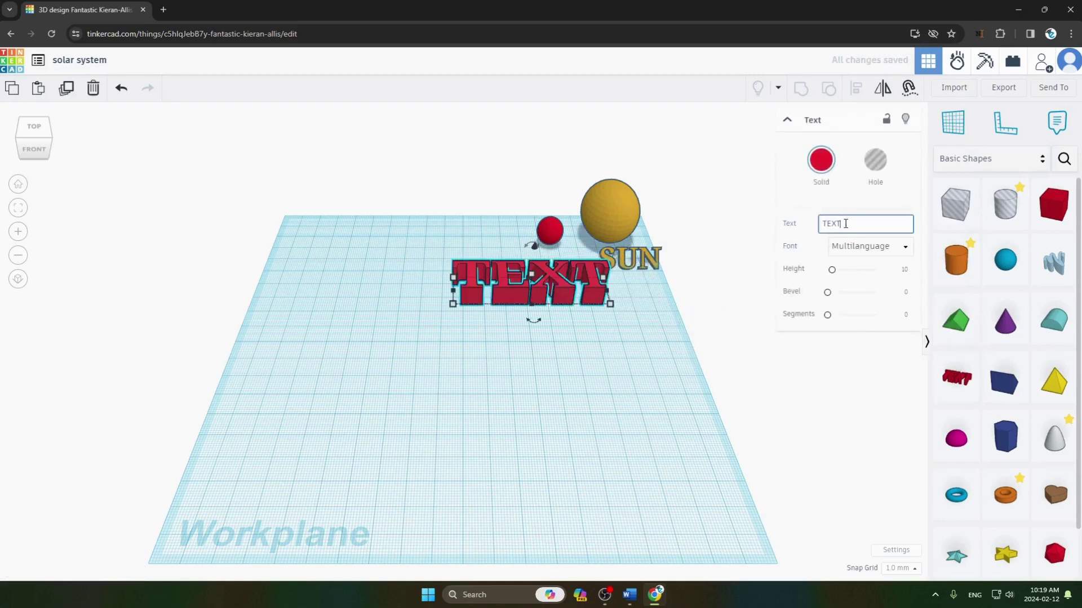
key(BackSpace)
key(BackSpace)
key(BackSpace)
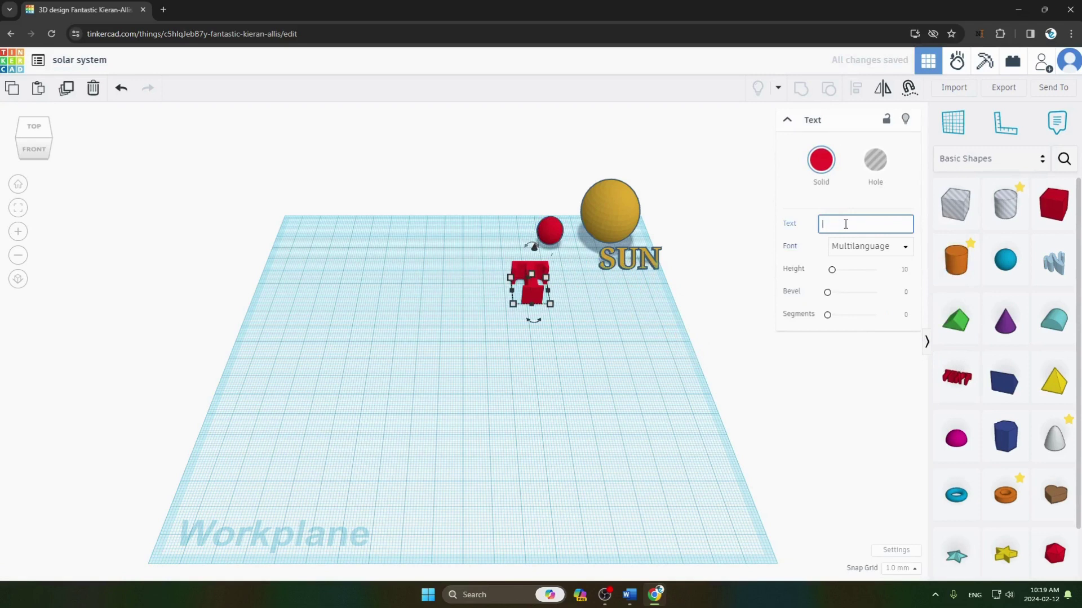
text(MERCU)
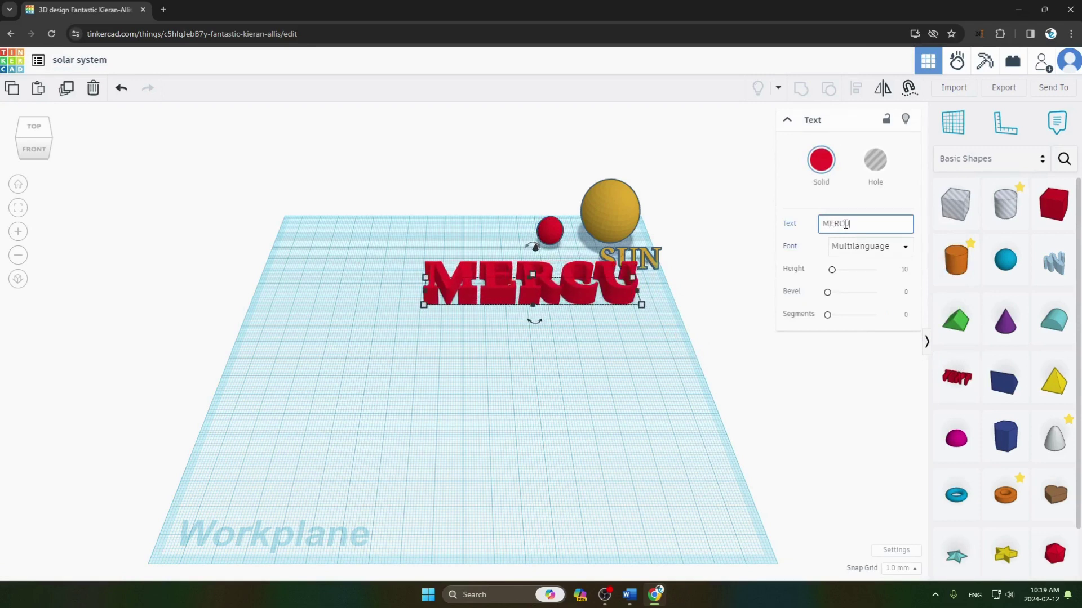
text(RY)
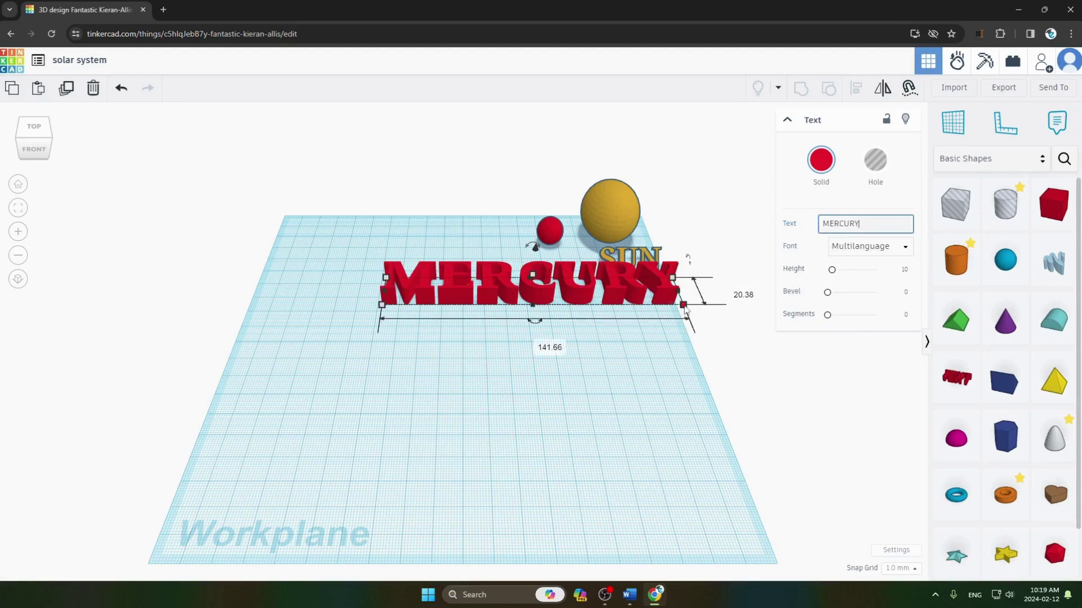
Shrink the MERCURY label to about 19 by 5 mm
drag(685, 306, 442, 286)
key(Escape)
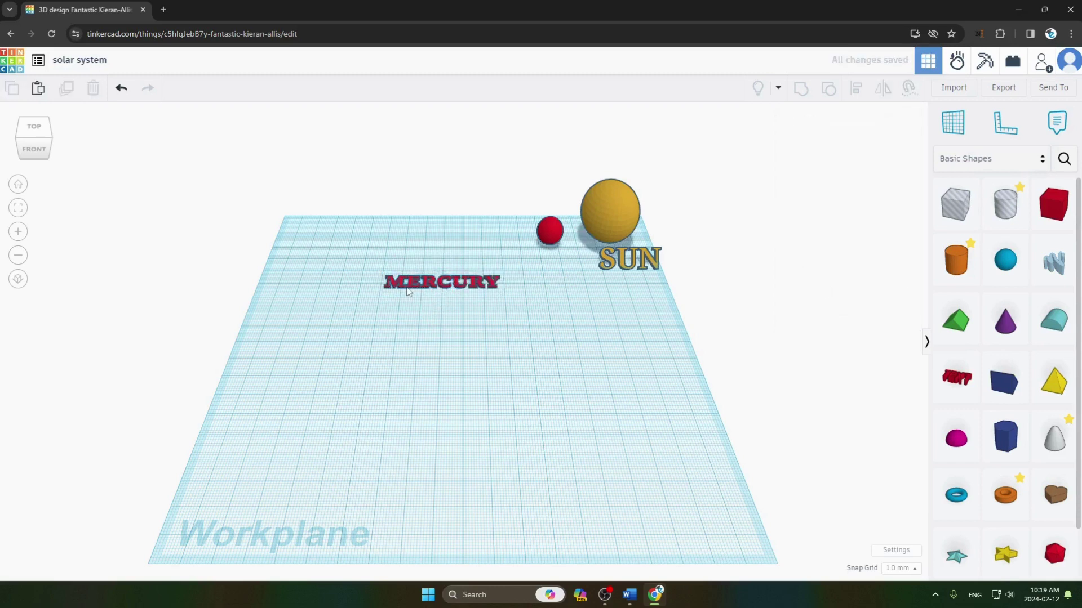
click(387, 291)
drag(390, 292, 467, 290)
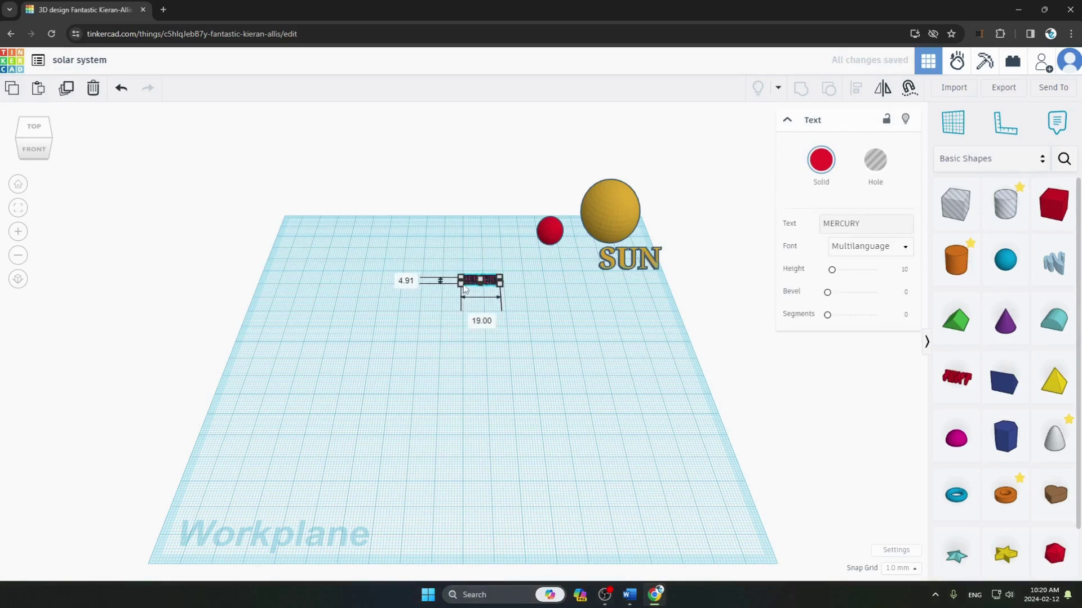
click(372, 336)
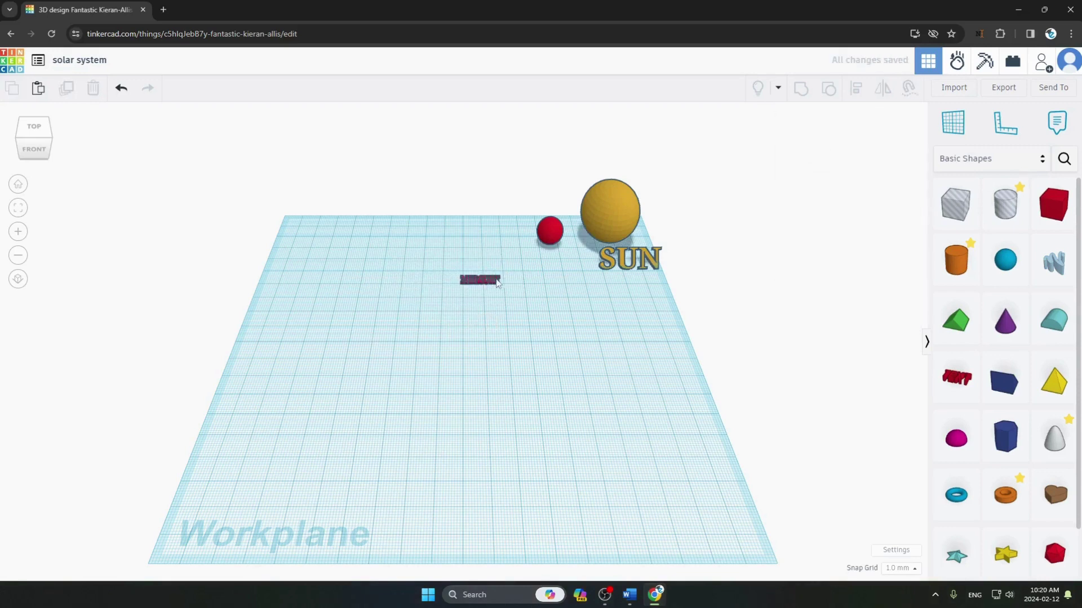
Move the MERCURY label directly in front of the red sphere
click(495, 280)
click(504, 282)
click(496, 282)
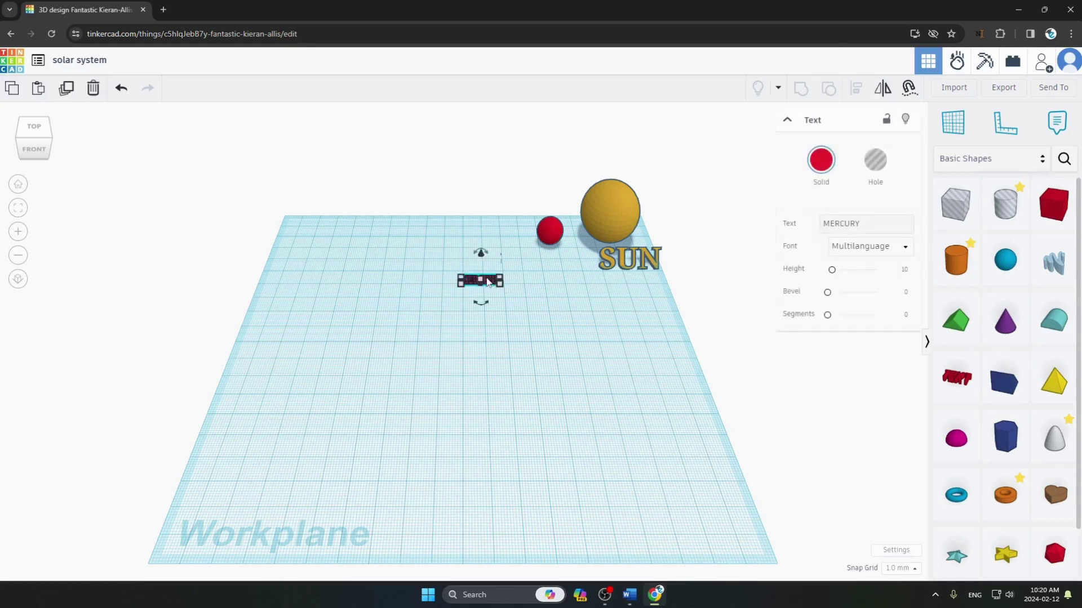
drag(495, 281, 510, 347)
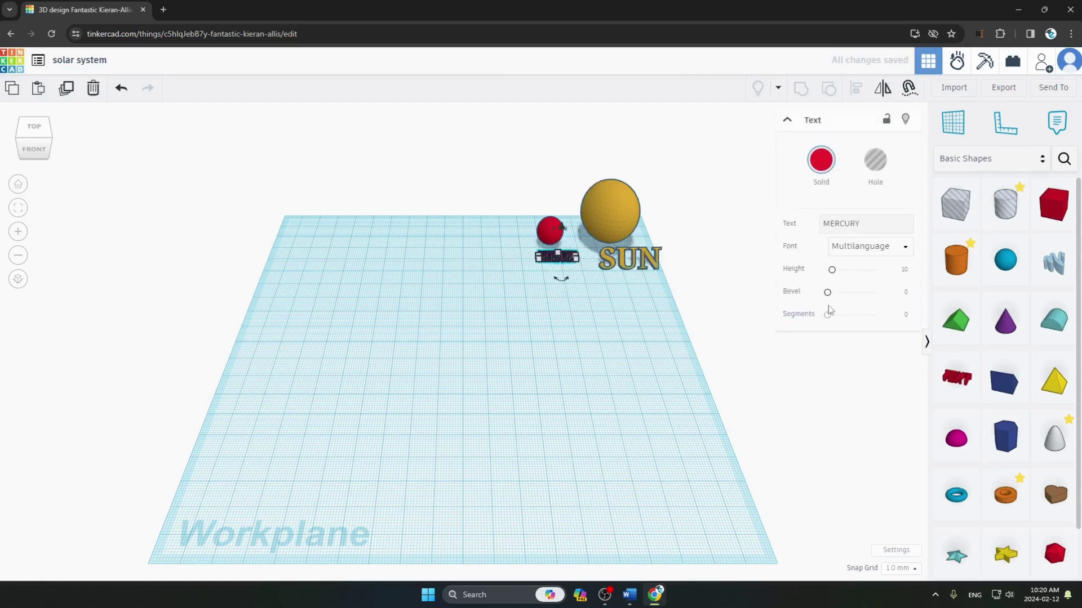
Set the MERCURY label's bevel to 0.39 and enlarge the label slightly
drag(827, 314, 823, 320)
drag(827, 292, 836, 297)
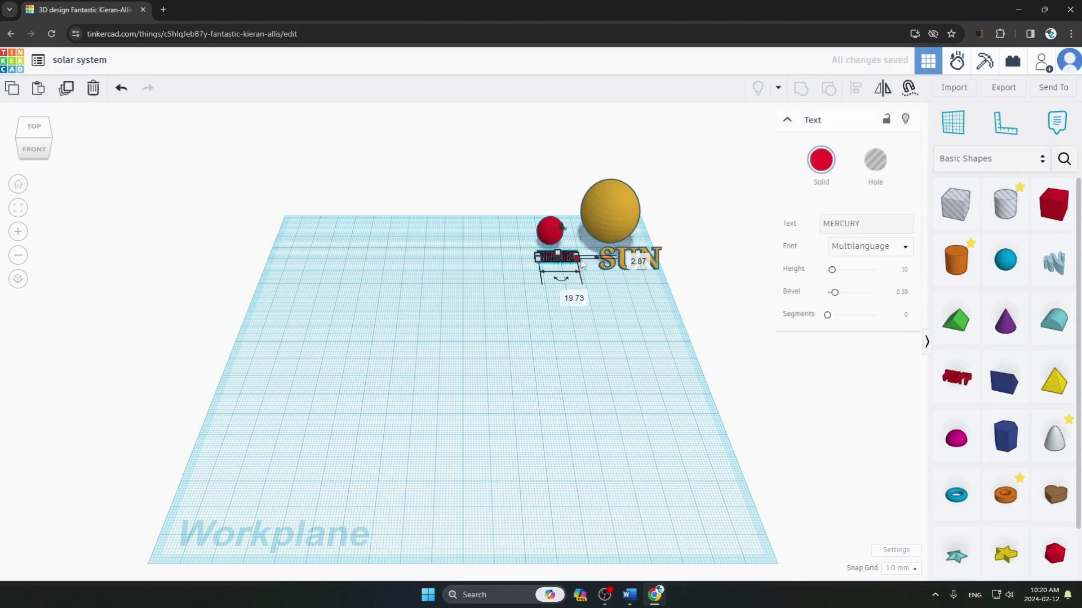
drag(583, 264, 568, 255)
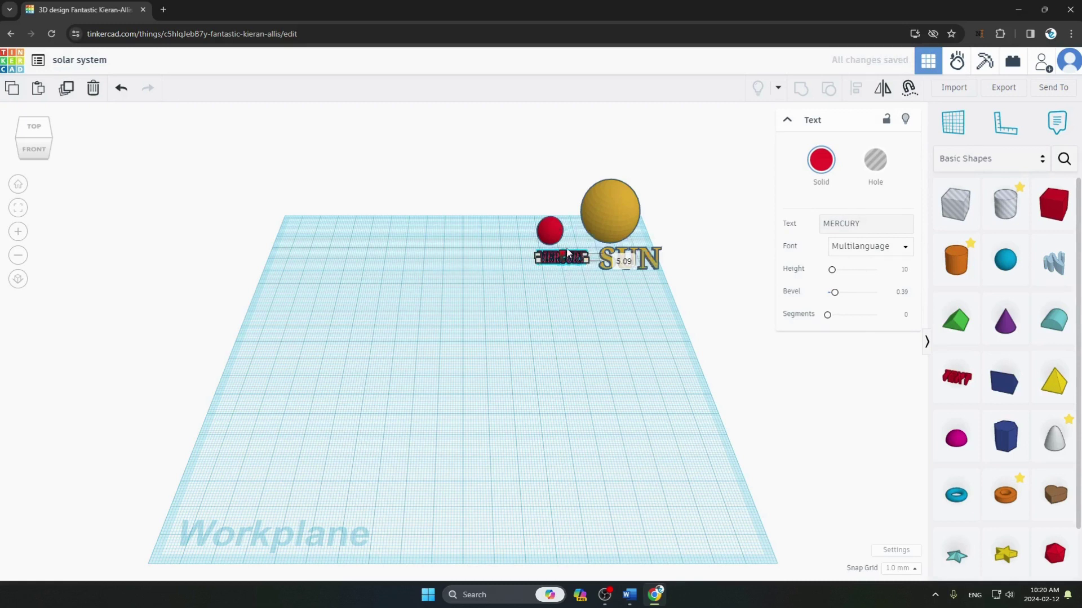
Move the red Mercury sphere slightly closer to the Sun and further back on the workplane
click(536, 304)
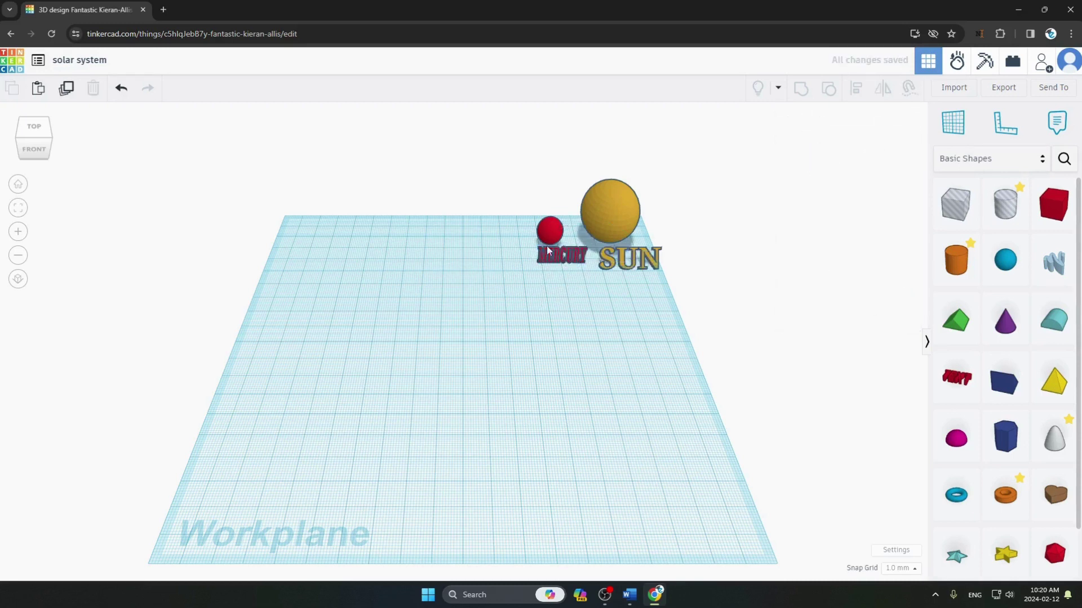
drag(550, 235, 557, 229)
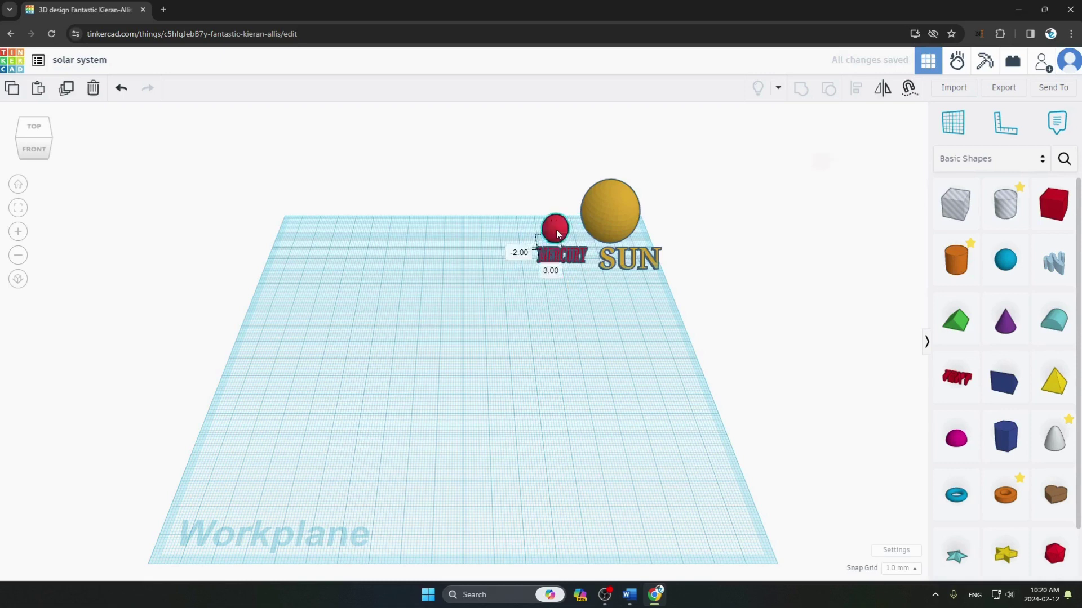
click(548, 309)
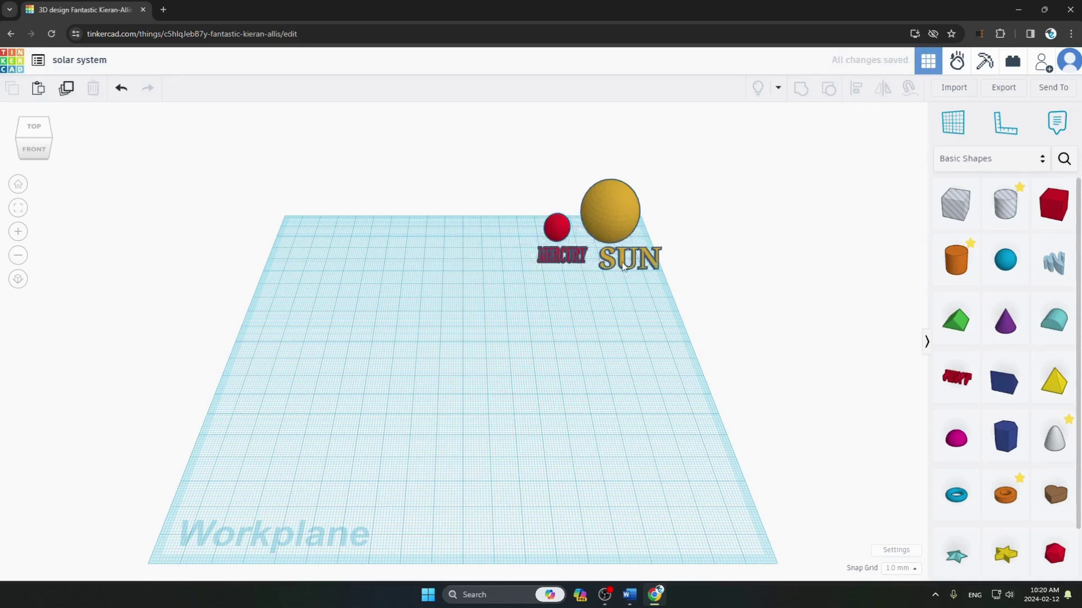
Narrow the SUN label to about 20 mm wide and move it back closer to the yellow sphere
click(622, 260)
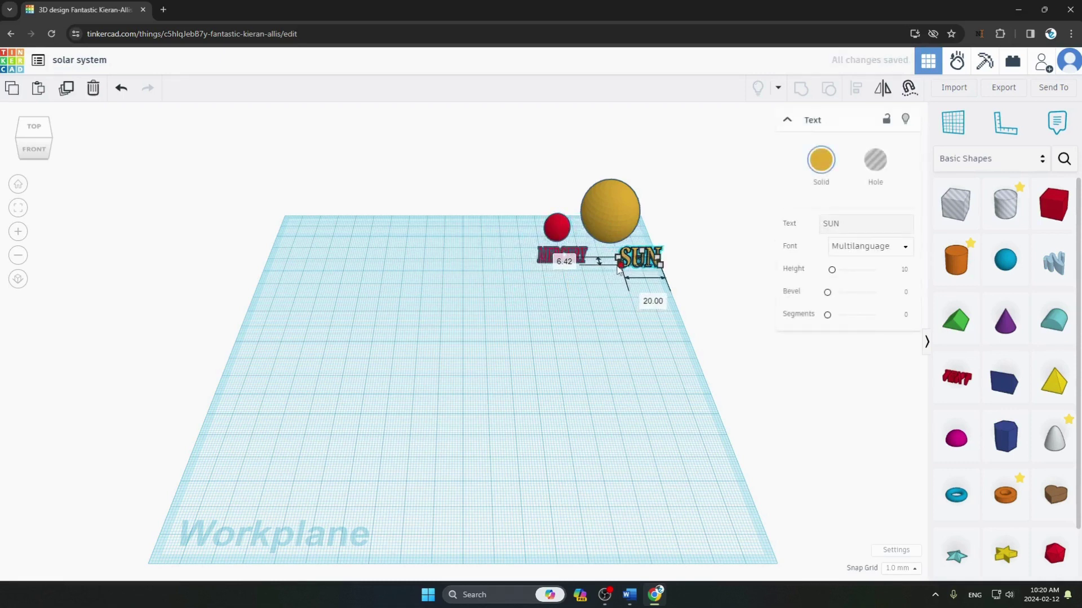
click(620, 271)
drag(644, 261, 647, 250)
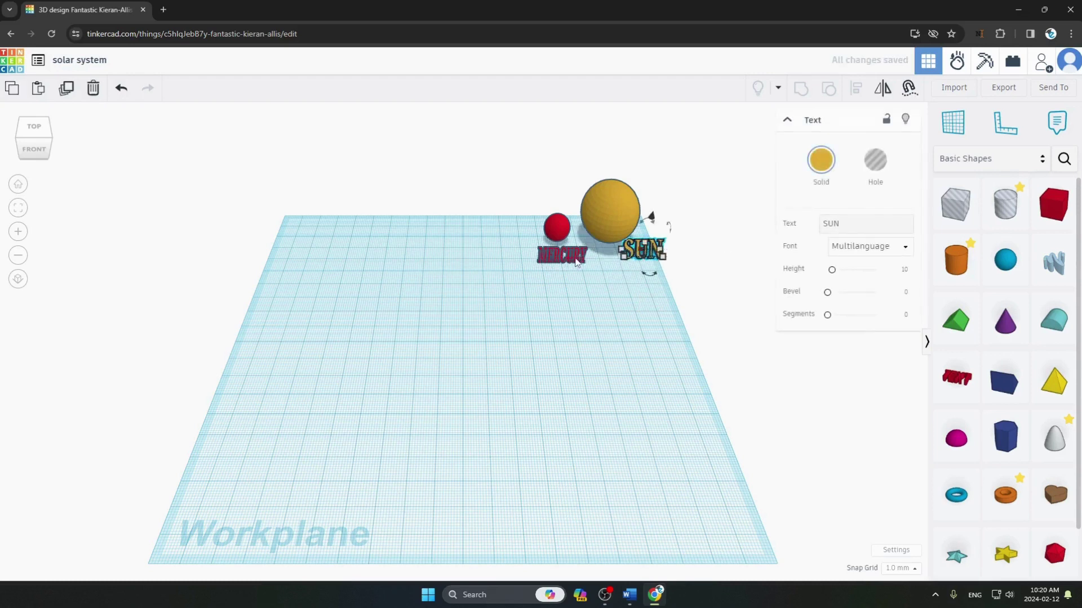
Shift the MERCURY label toward the SUN label, keeping it in front of the red sphere
click(576, 262)
drag(555, 258, 571, 258)
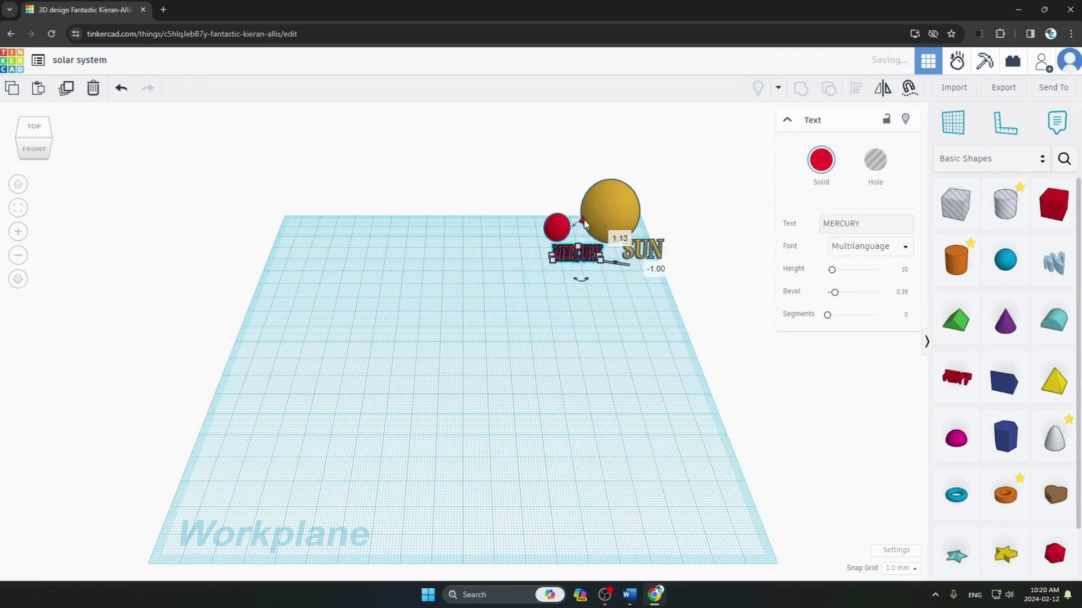
click(451, 415)
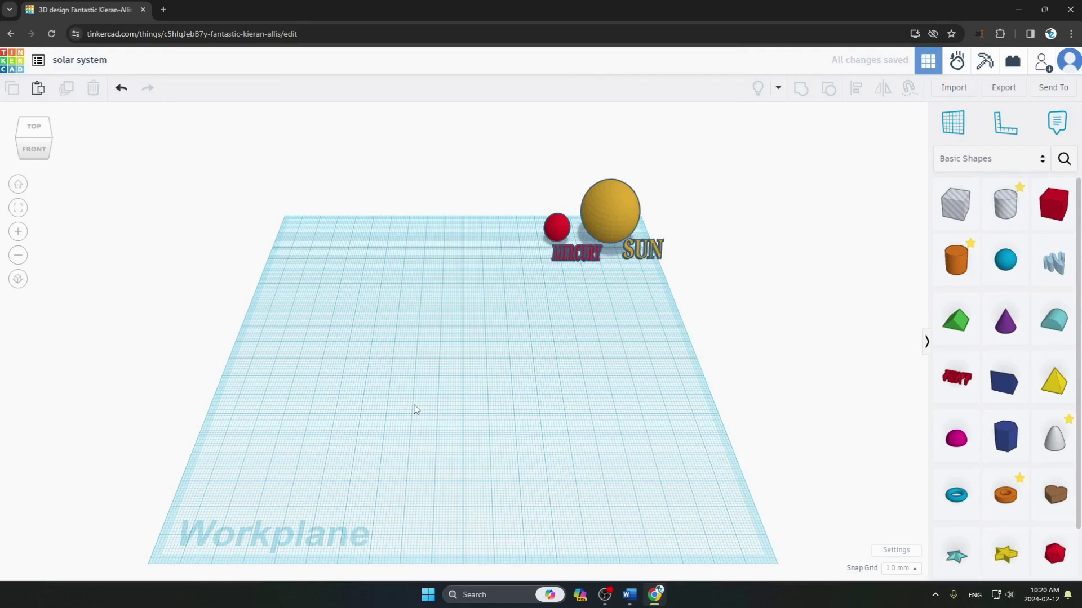
Read the Venus instructions in the Word guide and duplicate the Mercury sphere in Tinkercad as a larger ball, about 19 mm, left of Mercury
key(alt+Tab)
scroll(298, 297, down, 2)
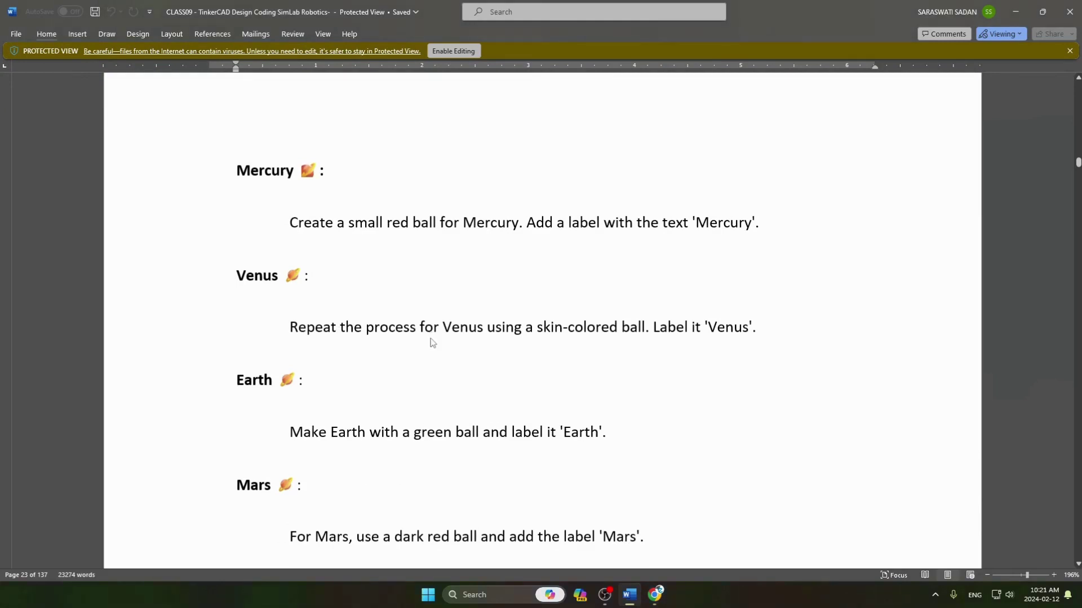
key(alt+Tab)
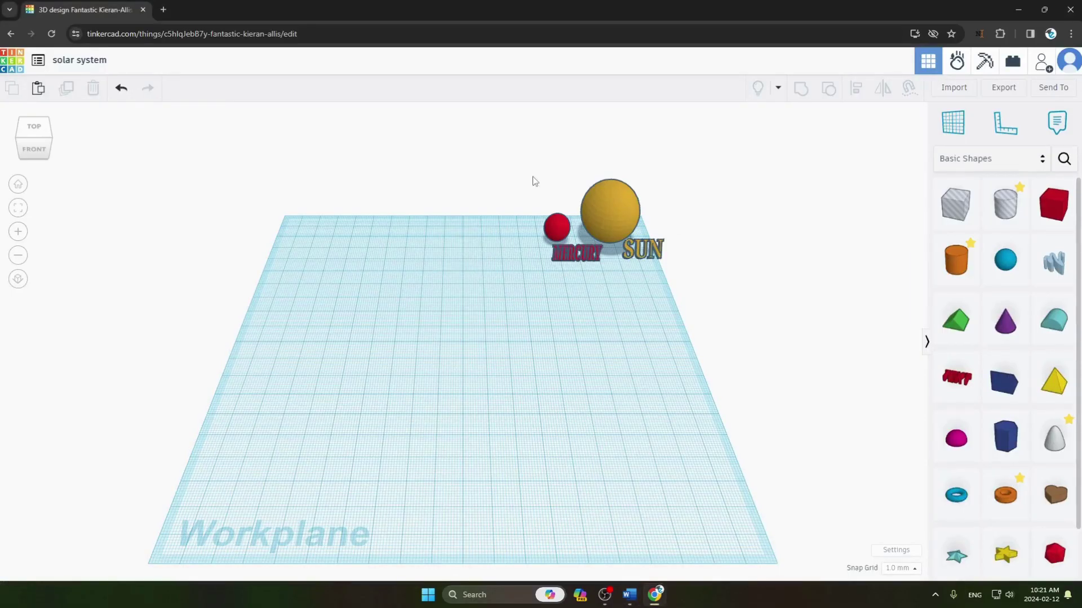
click(553, 236)
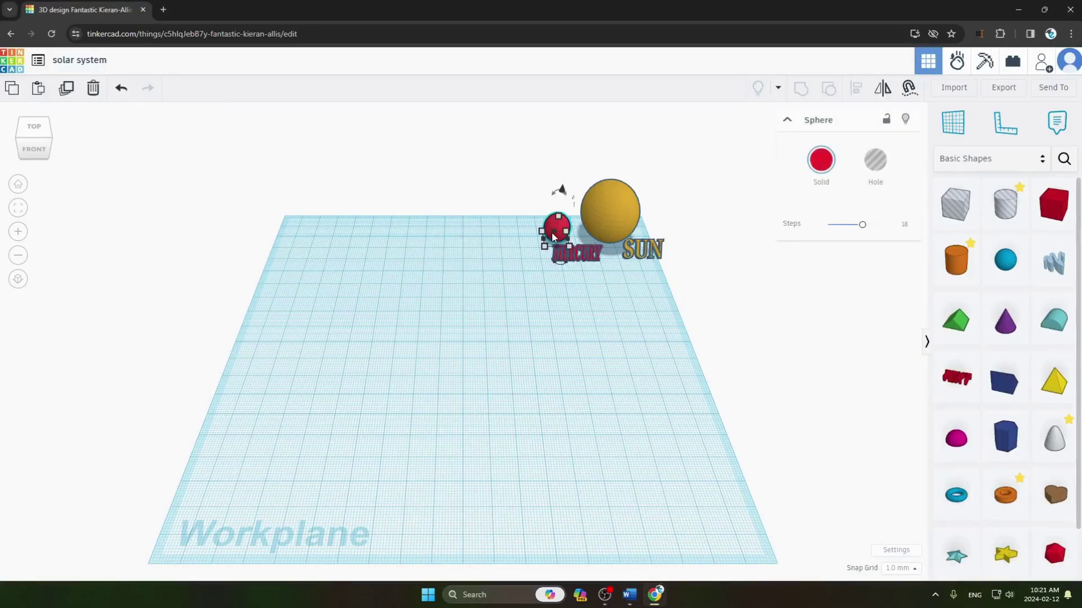
click(65, 92)
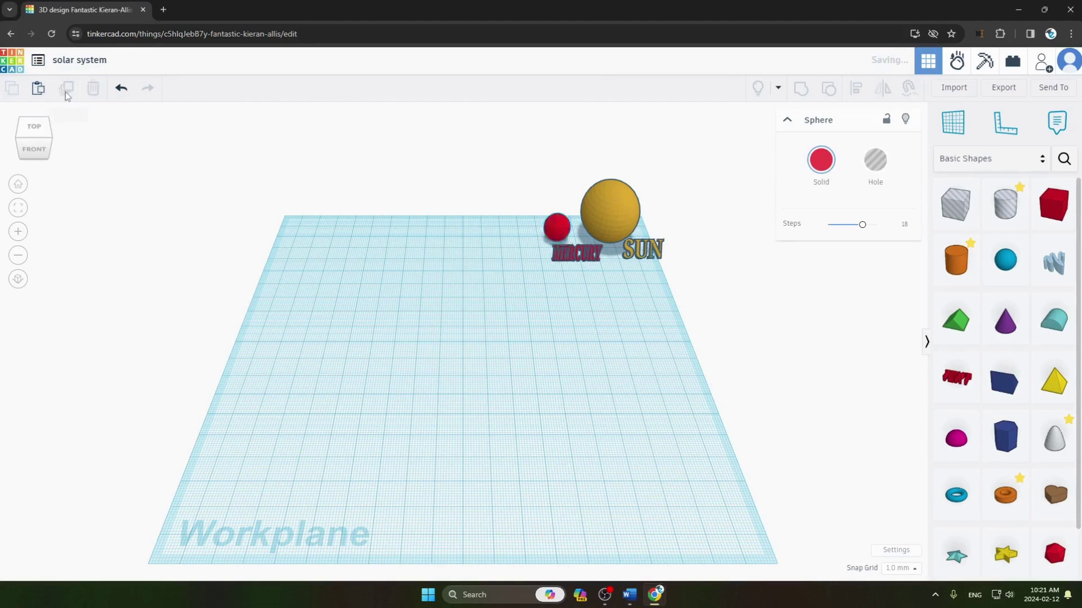
click(368, 290)
drag(555, 232, 506, 225)
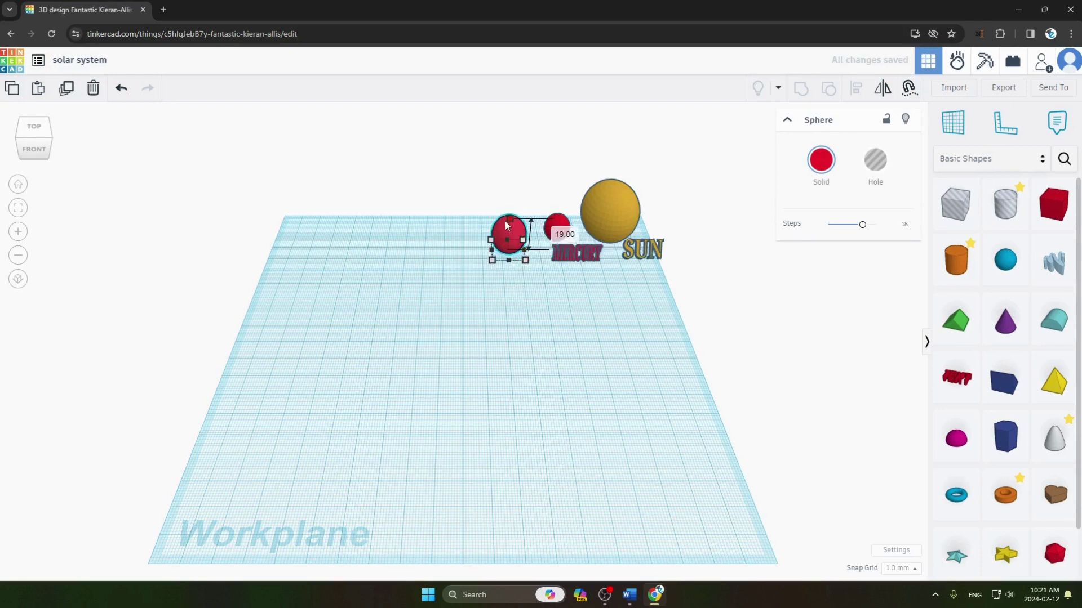
Colour the new Venus sphere a skin-like pale cream yellow from the preset colours
click(821, 160)
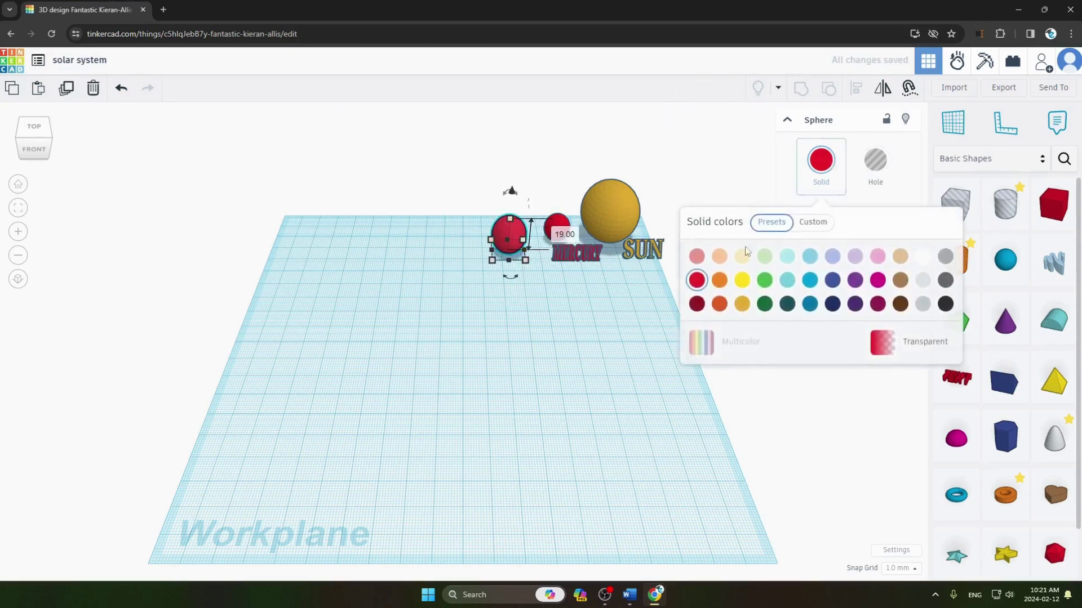
click(742, 257)
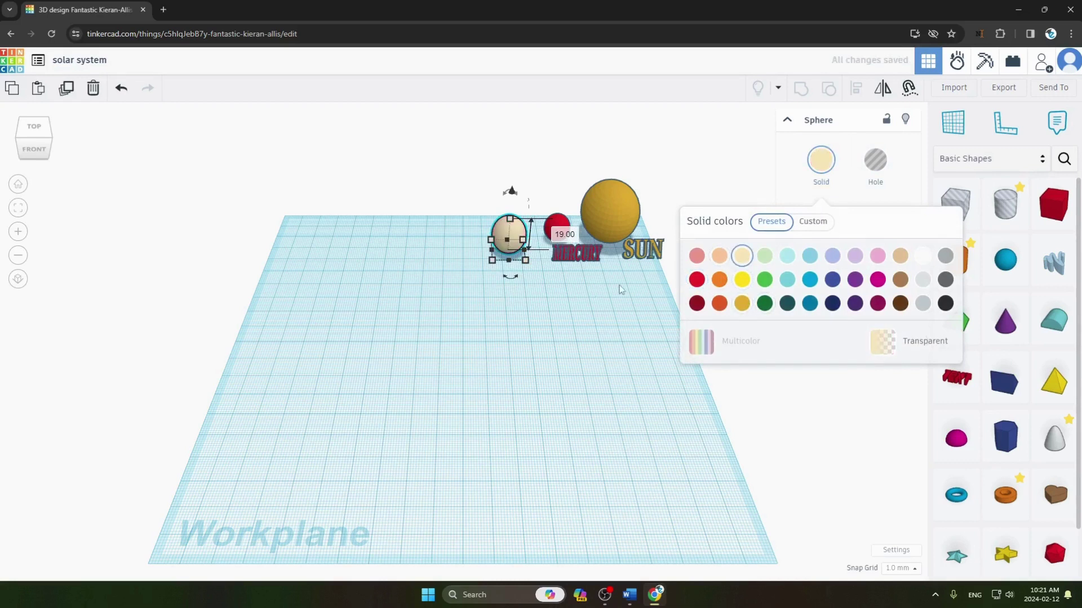
click(720, 256)
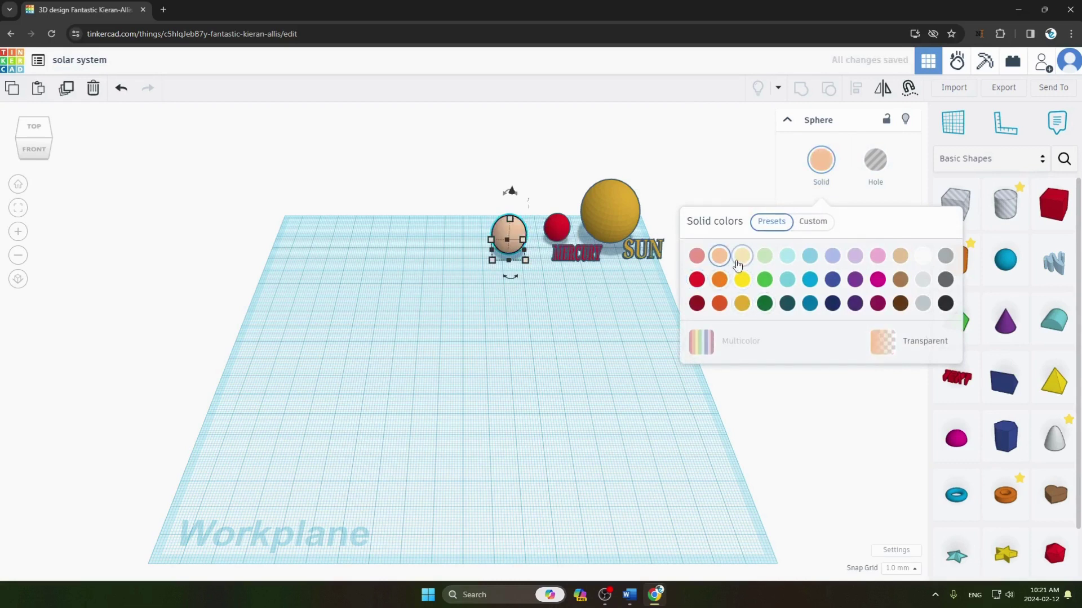
click(739, 258)
click(546, 294)
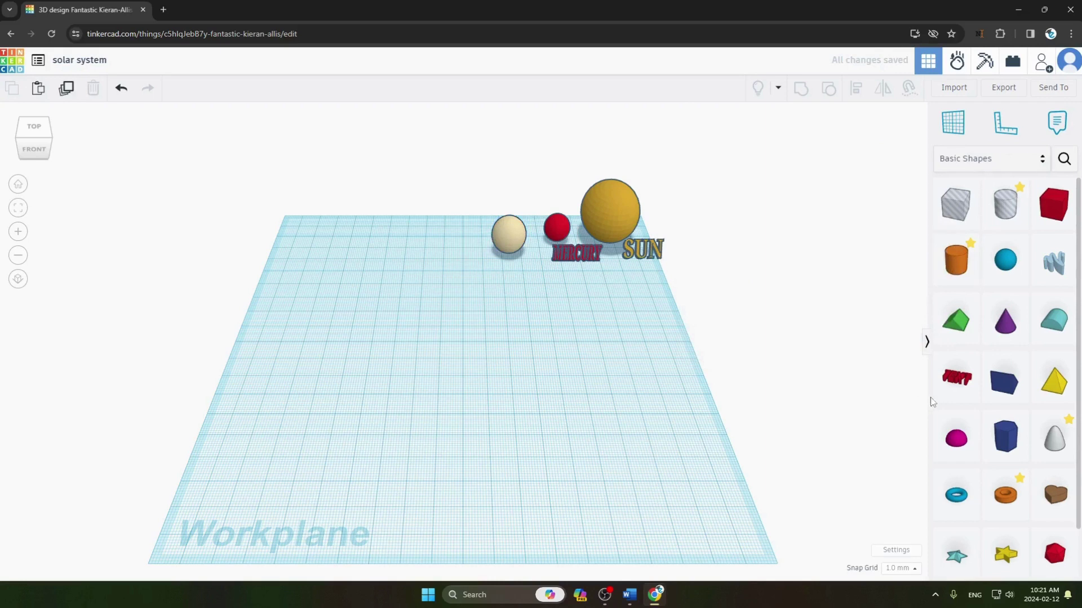
Add a text shape in front of the spheres and enter VCENUS as its text
drag(952, 398, 624, 304)
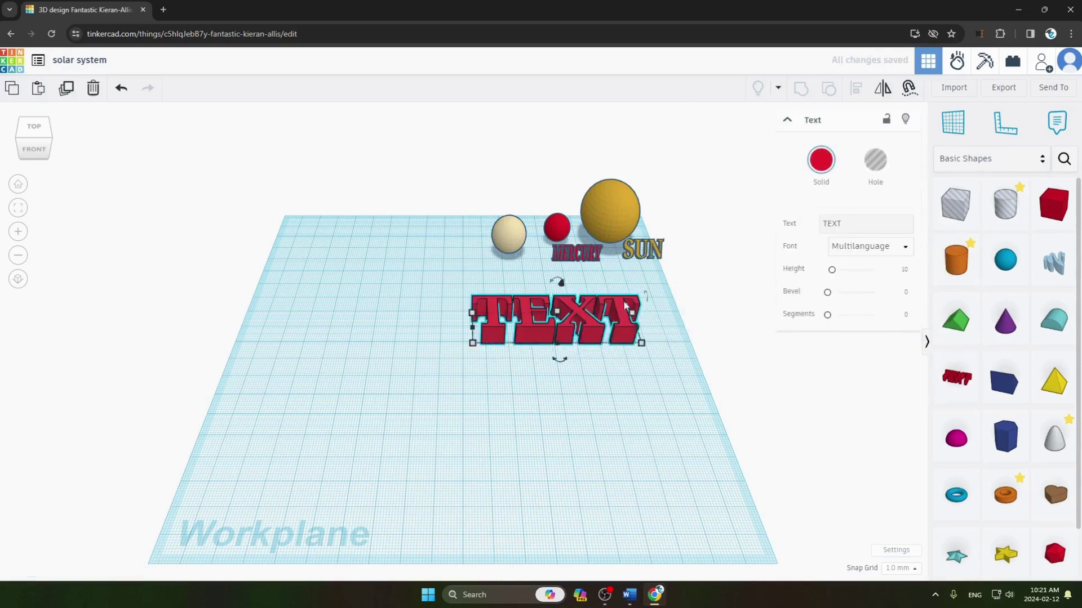
click(853, 225)
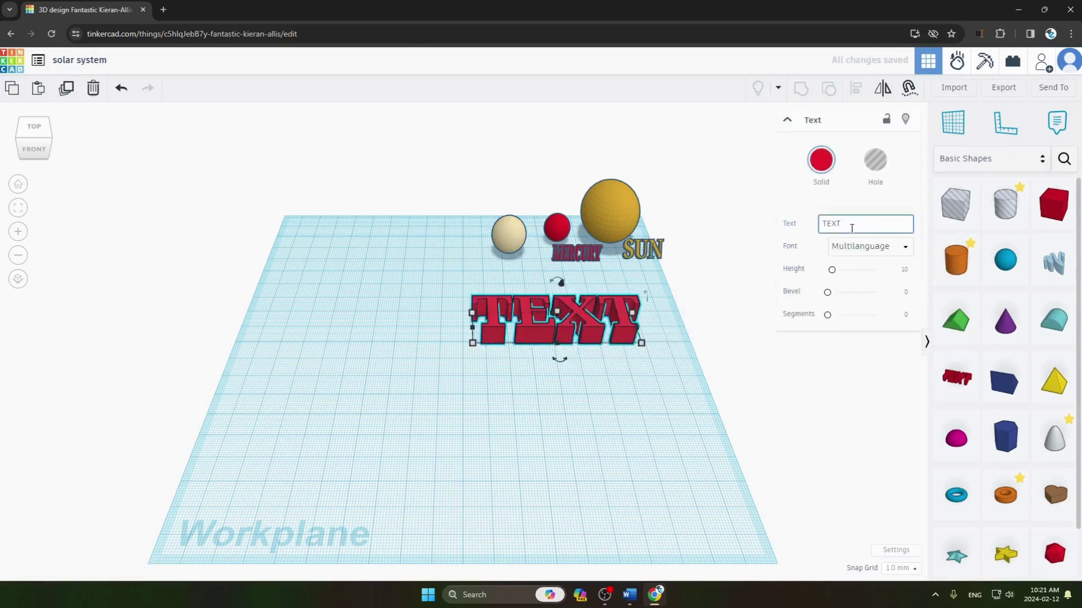
key(BackSpace)
key(BackSpace)
key(BackSpace)
key(BackSpace)
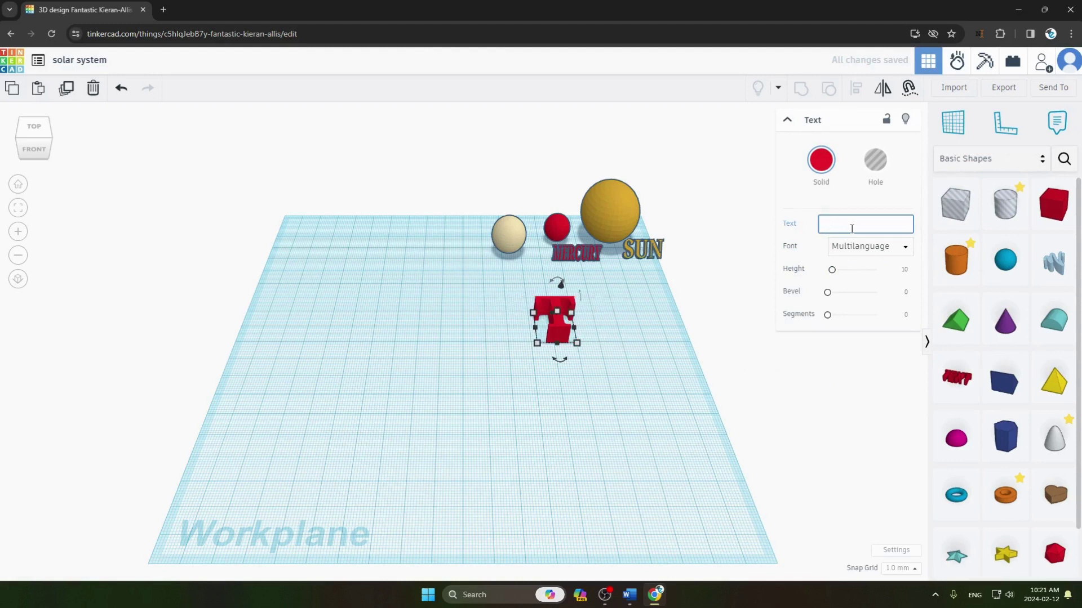
text(VCEN)
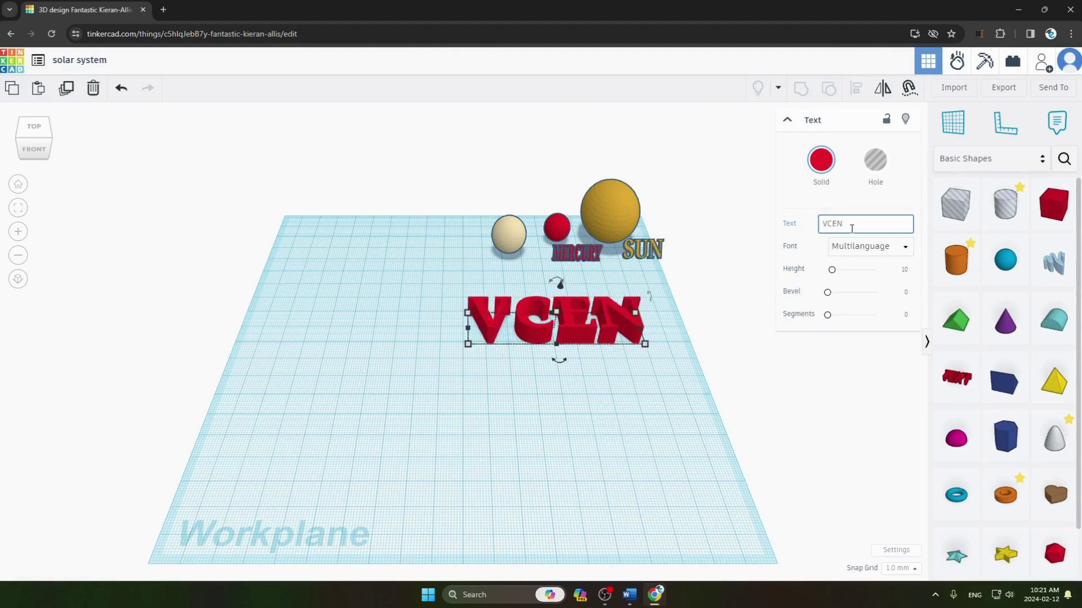
text(US)
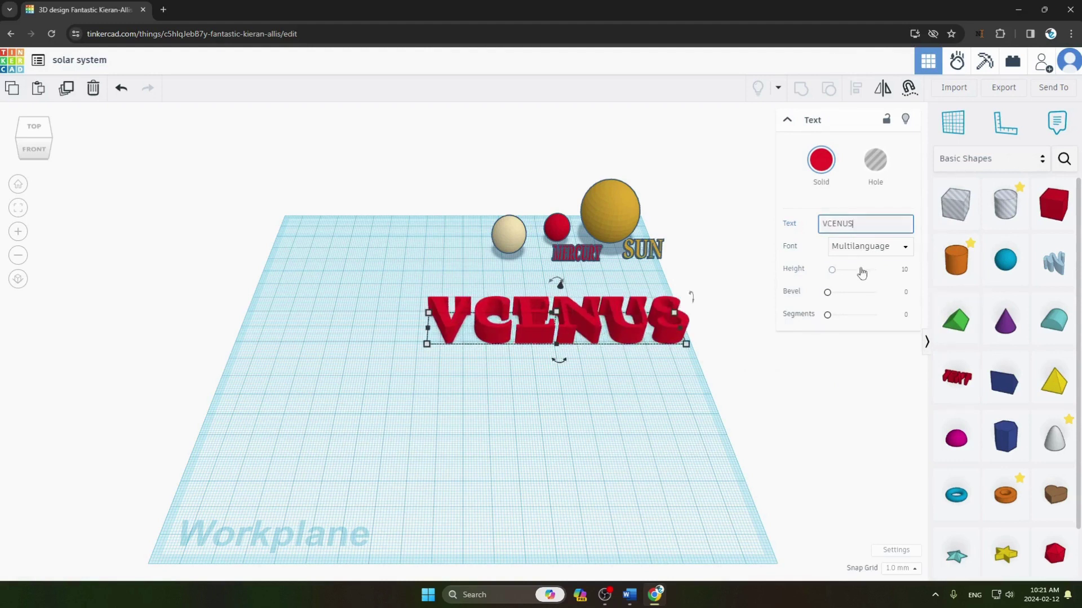
Set the new Venus label's height to 0.1 and shrink the label to about 37 by 10 mm
click(828, 294)
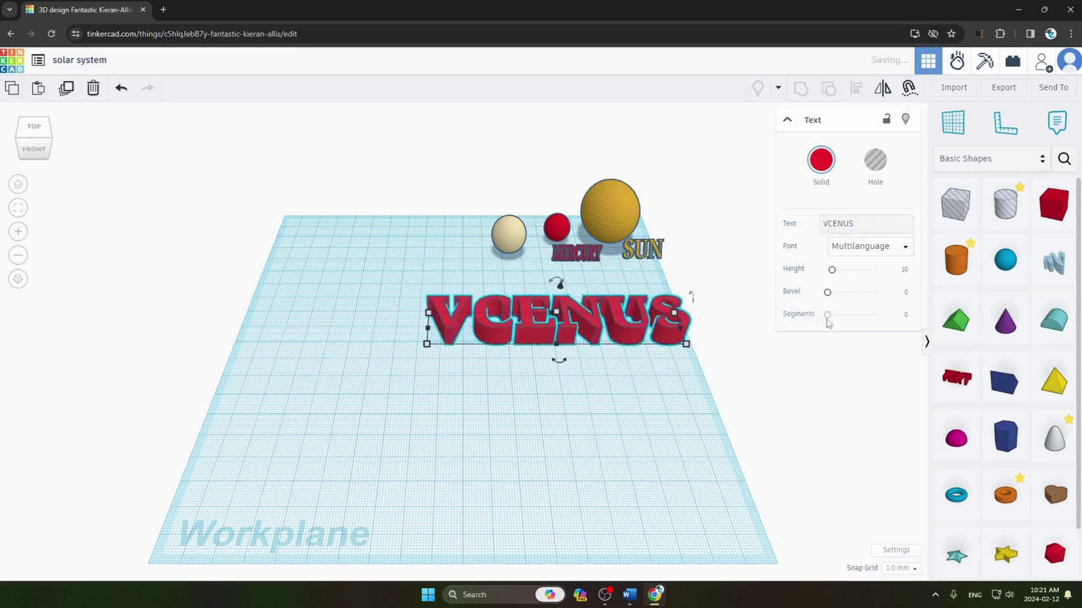
drag(832, 274, 823, 273)
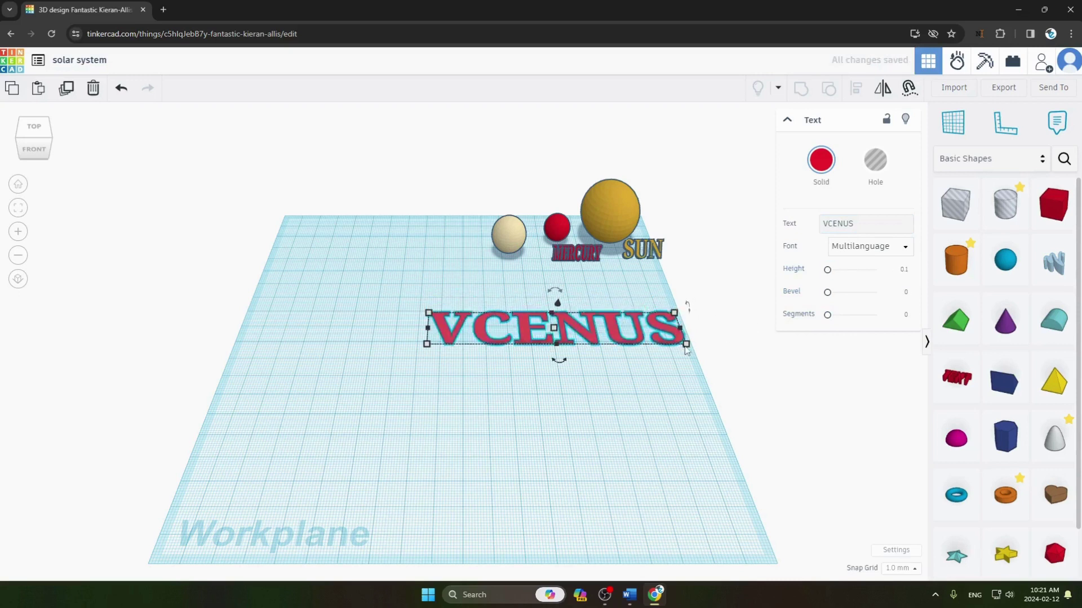
drag(687, 344, 509, 327)
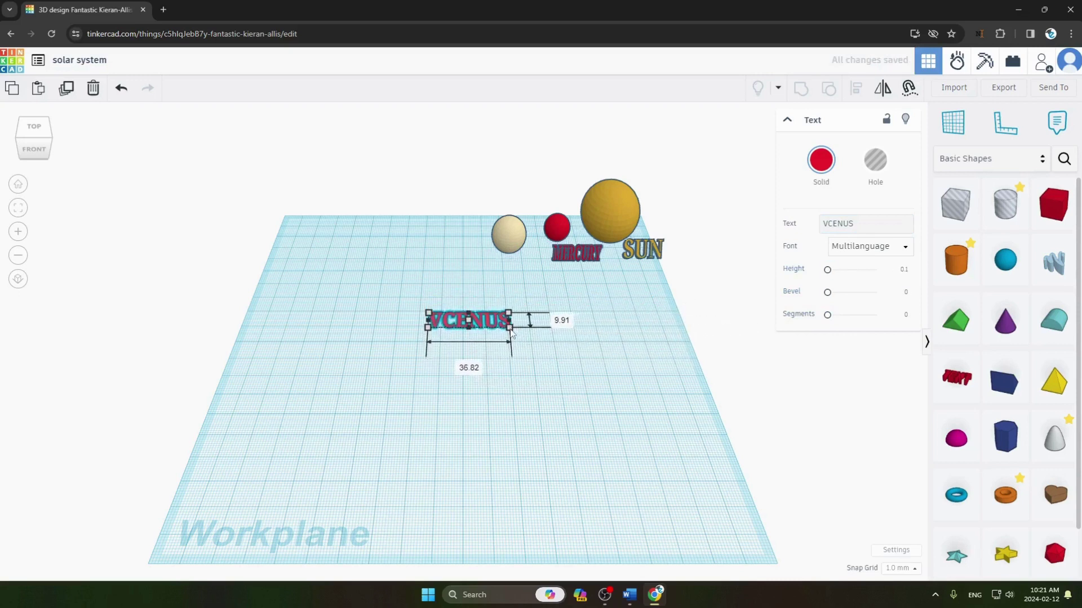
Correct the misspelled label text to VENUS
click(857, 223)
key(BackSpace)
key(BackSpace)
key(BackSpace)
key(BackSpace)
key(BackSpace)
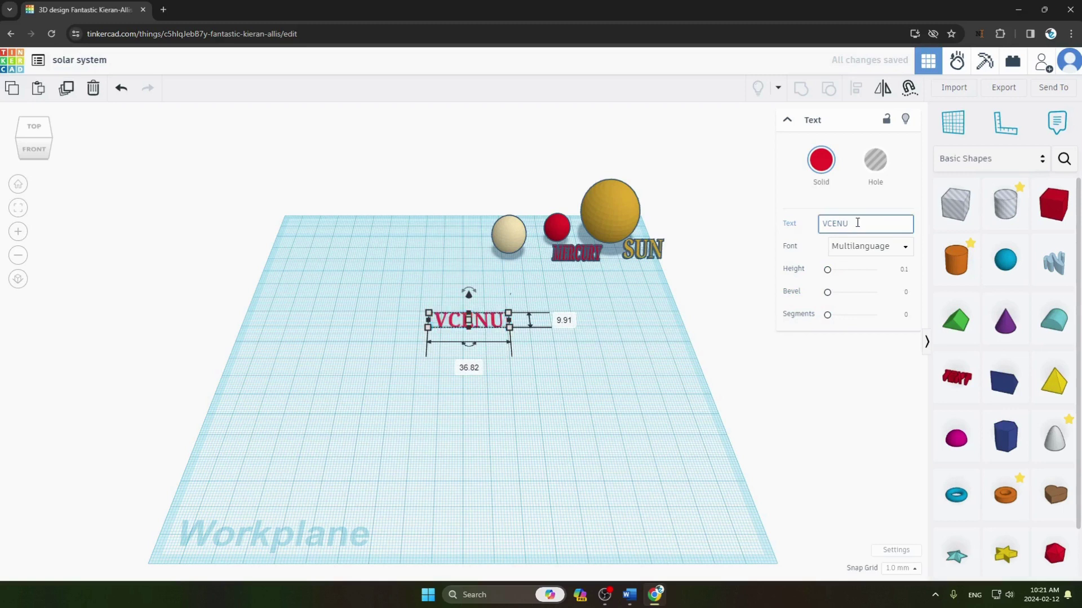
text(ENUS)
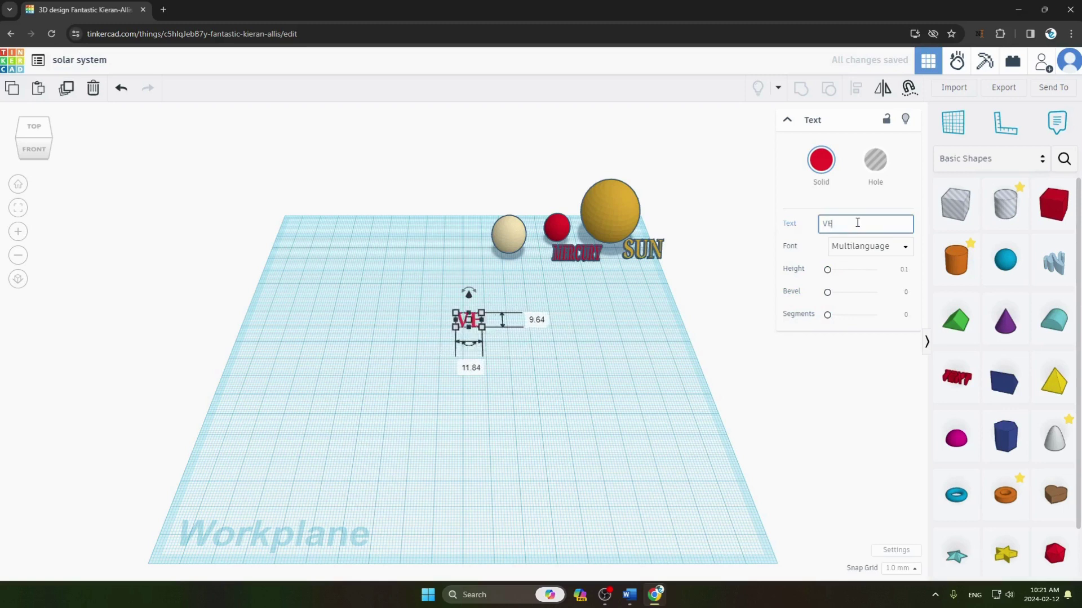
Shrink the VENUS label to about 25 by 7 mm
drag(503, 328, 527, 288)
click(490, 307)
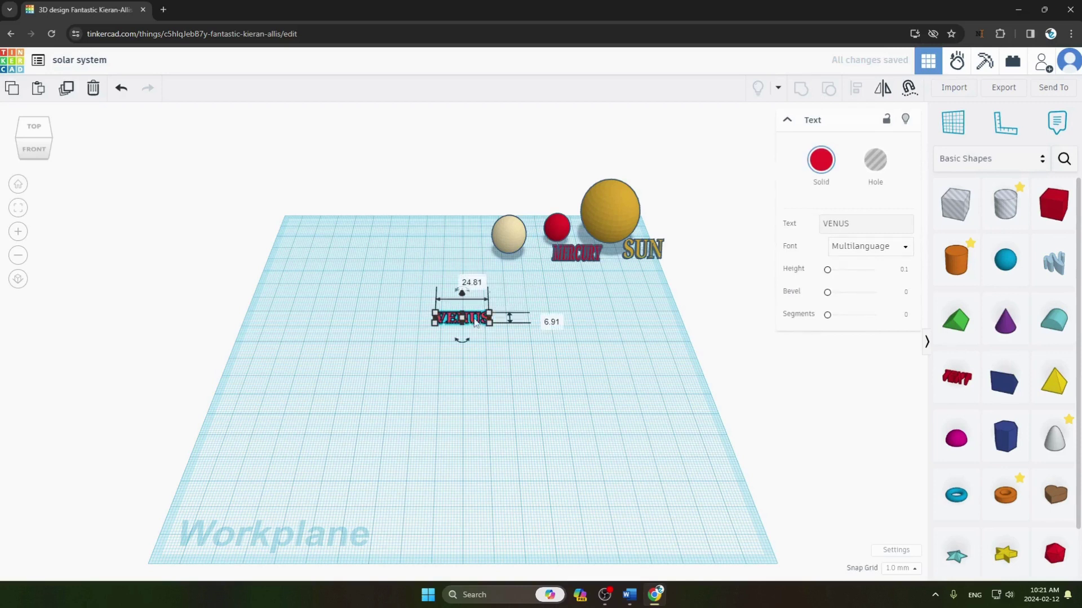
click(480, 329)
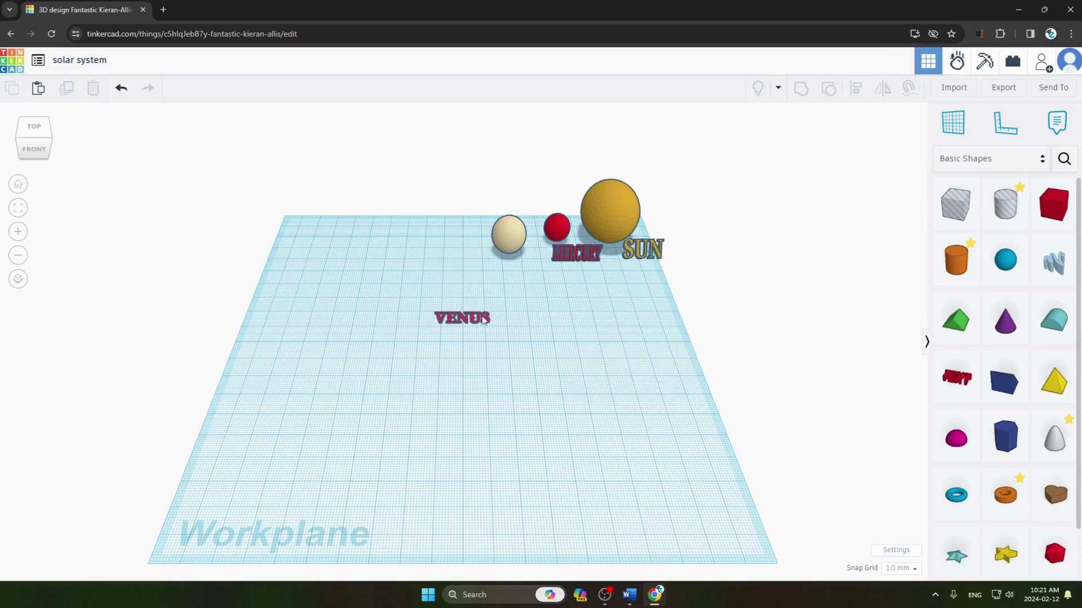
Move the VENUS label in front of the cream sphere, beside the MERCURY label
click(478, 318)
drag(470, 319, 534, 263)
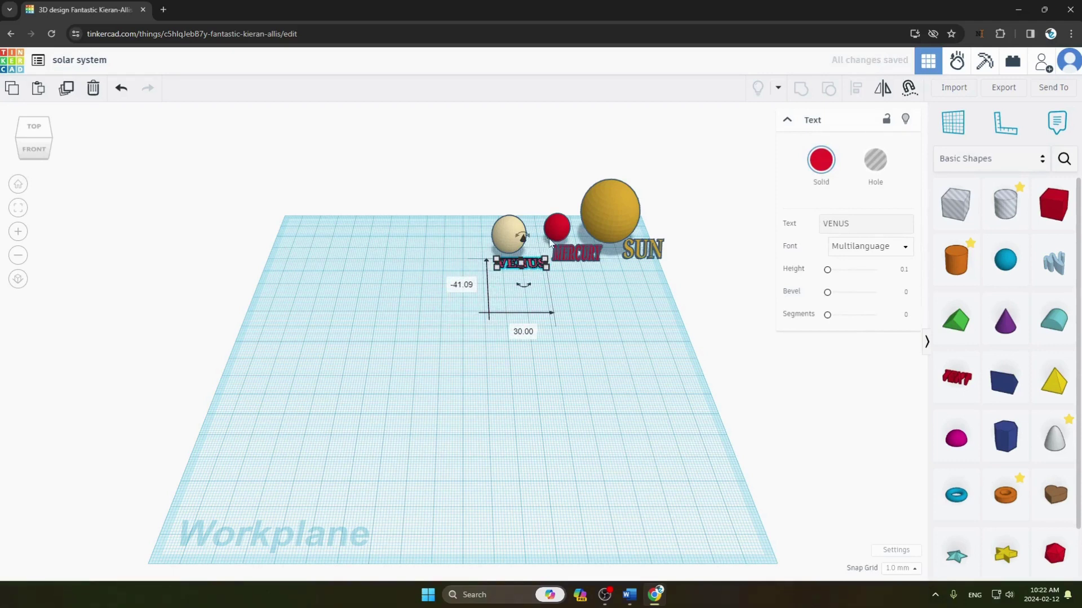
click(551, 261)
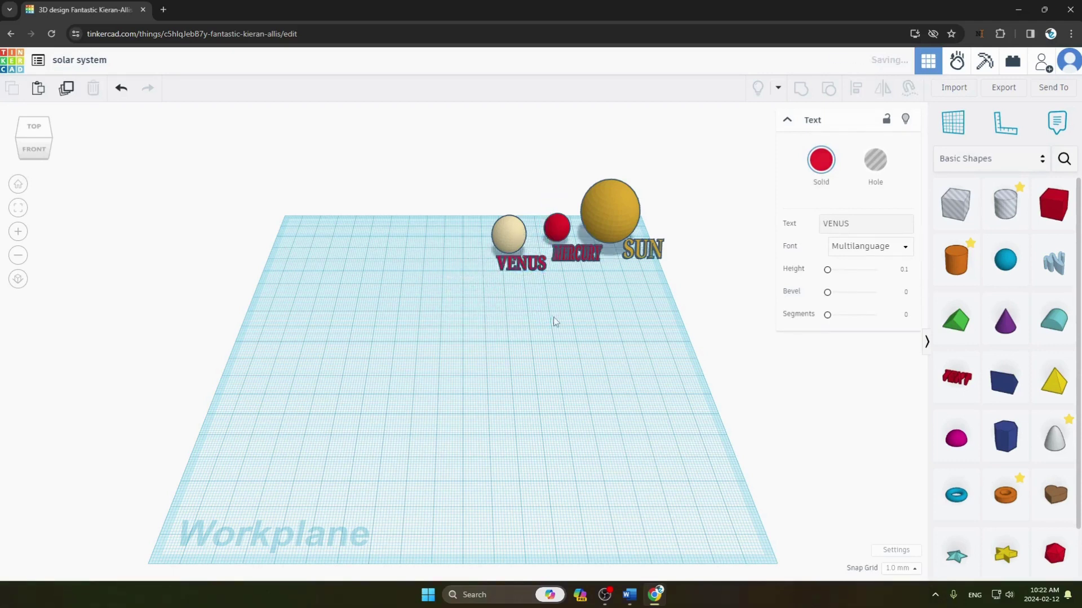
click(509, 266)
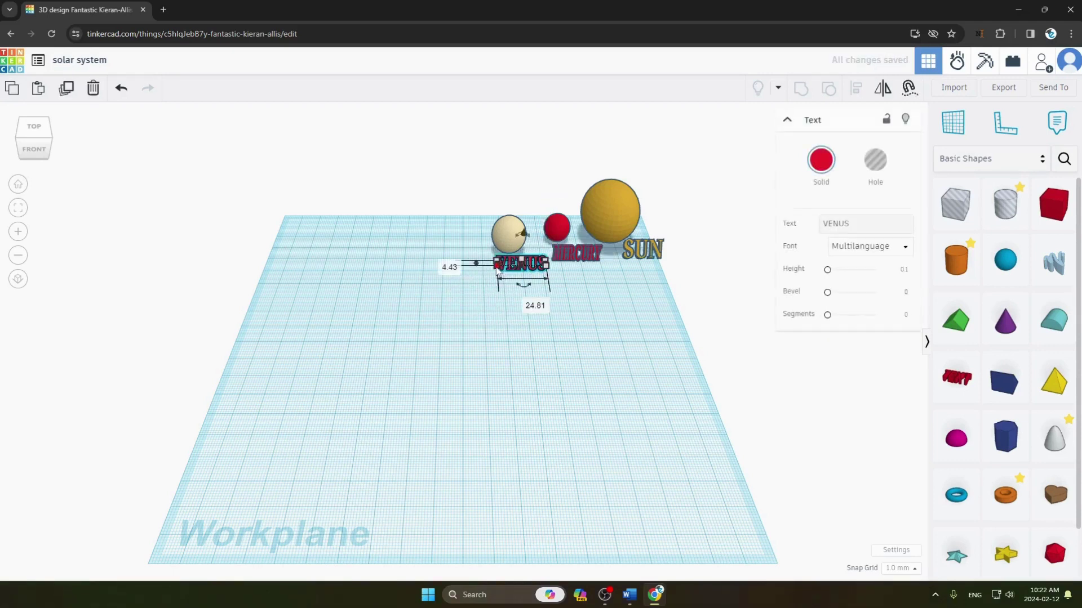
Shrink the VENUS label to about 19 by 3 mm and move the cream sphere closer to the red one
drag(497, 270, 508, 263)
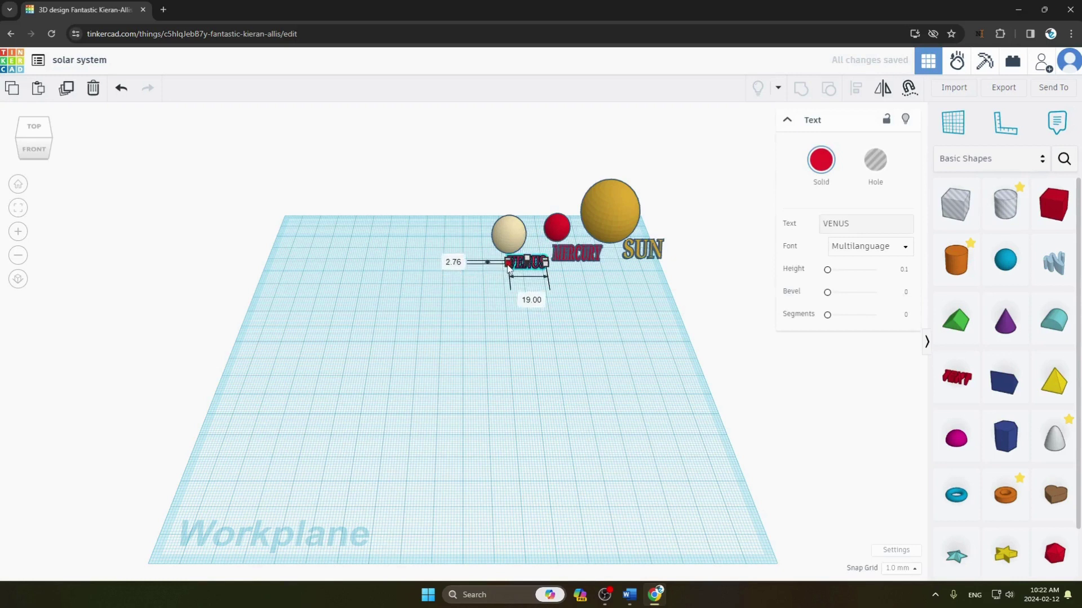
click(478, 284)
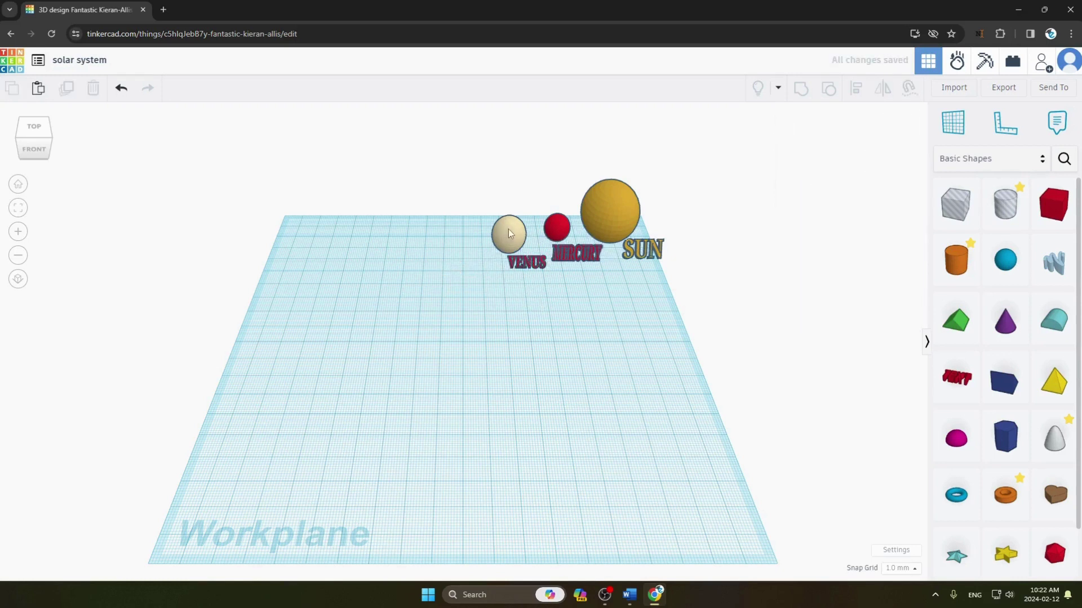
drag(508, 228, 515, 225)
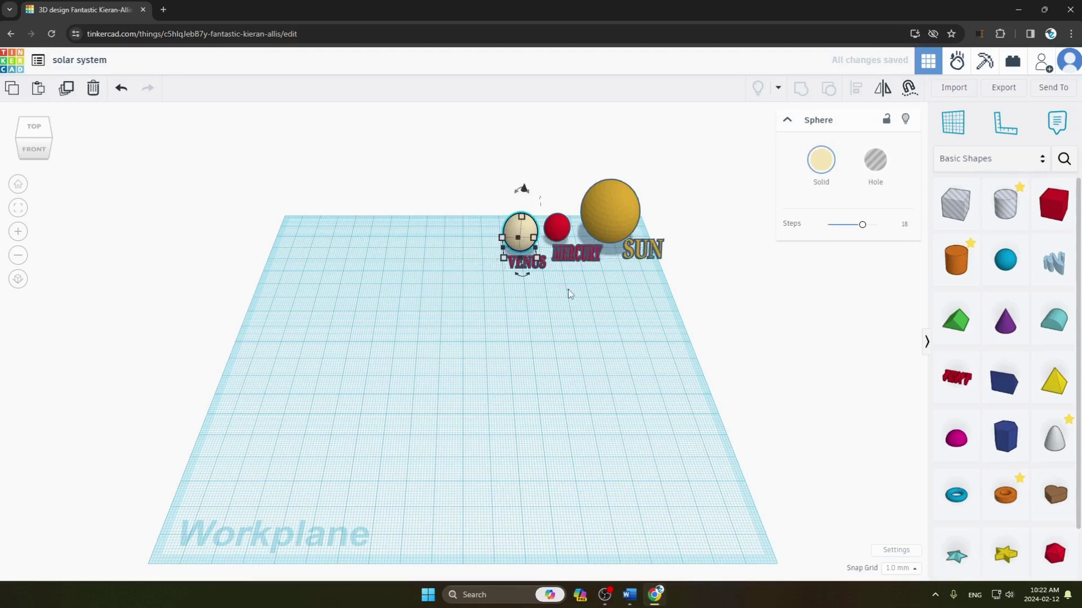
click(579, 340)
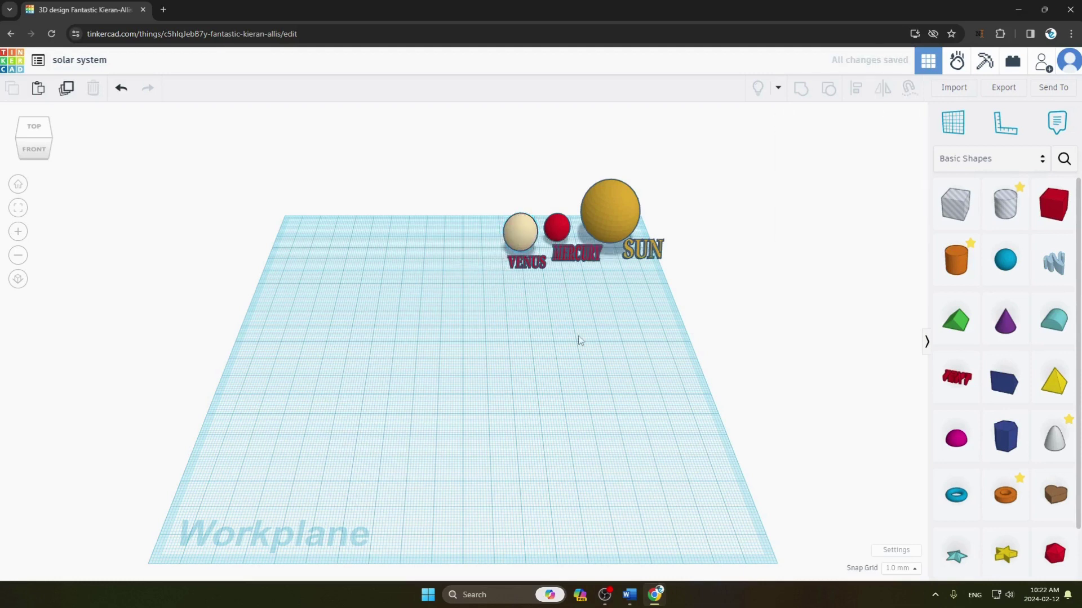
Check the Earth and Mars instructions in the Word guide, then place a green copy of the cream sphere about 27 mm further from the Sun
key(alt+Tab)
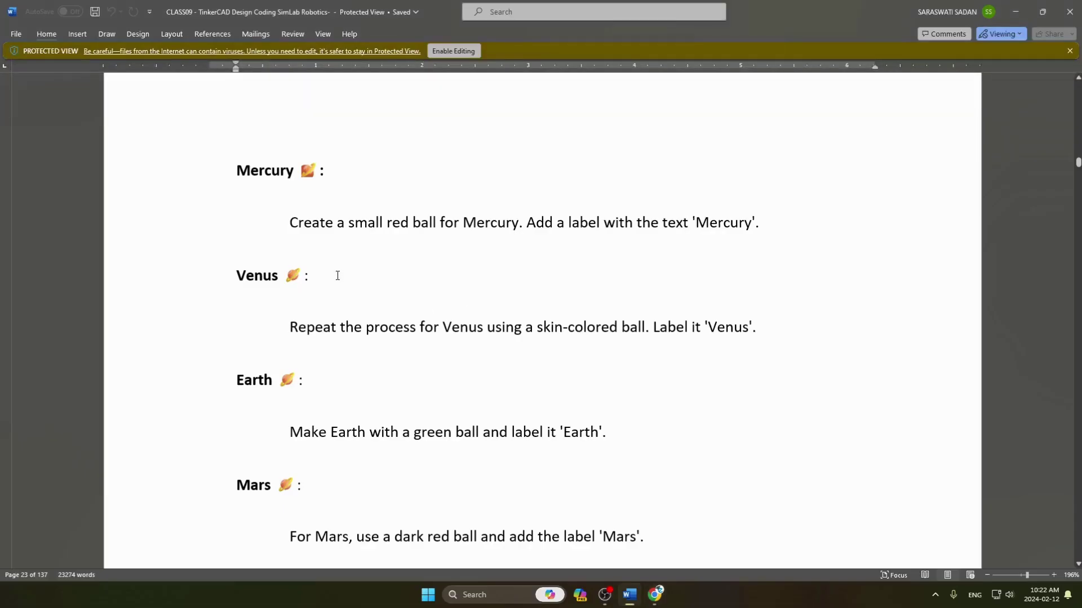
scroll(337, 275, down, 5)
scroll(304, 297, up, 3)
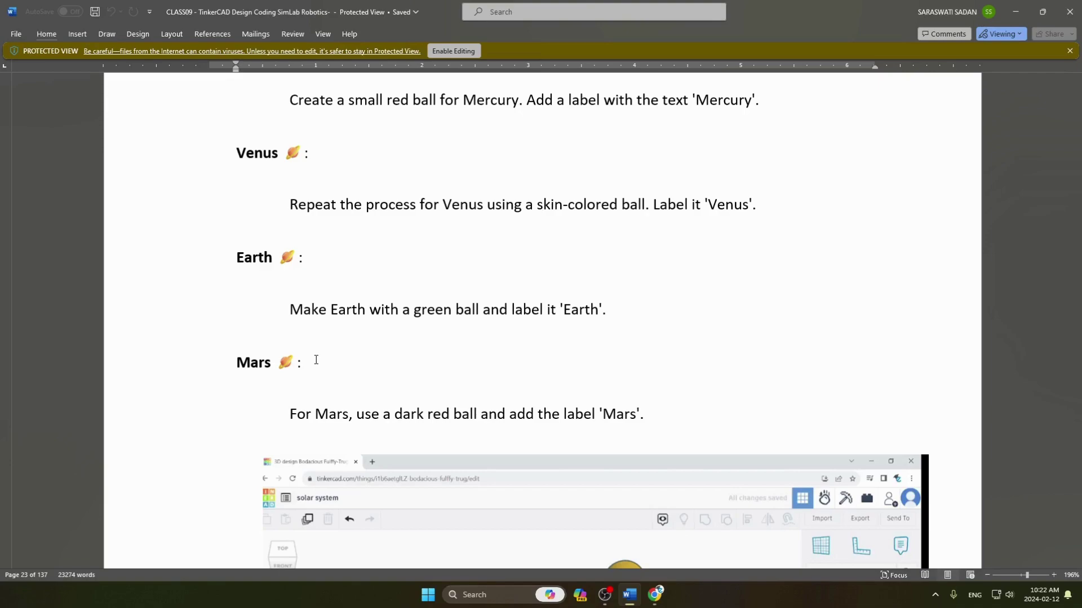
key(alt+Tab)
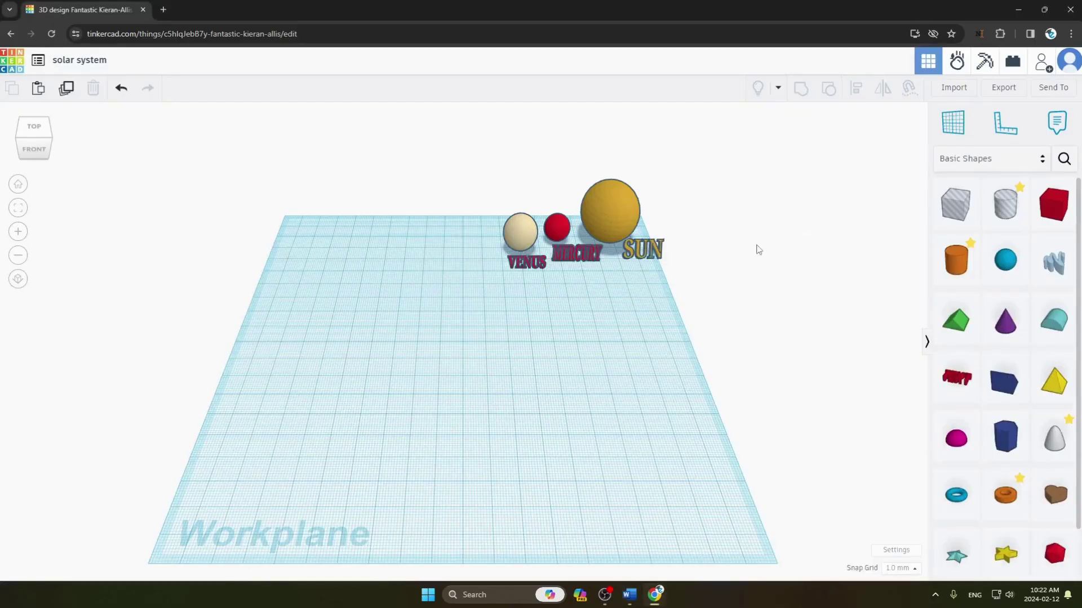
click(518, 243)
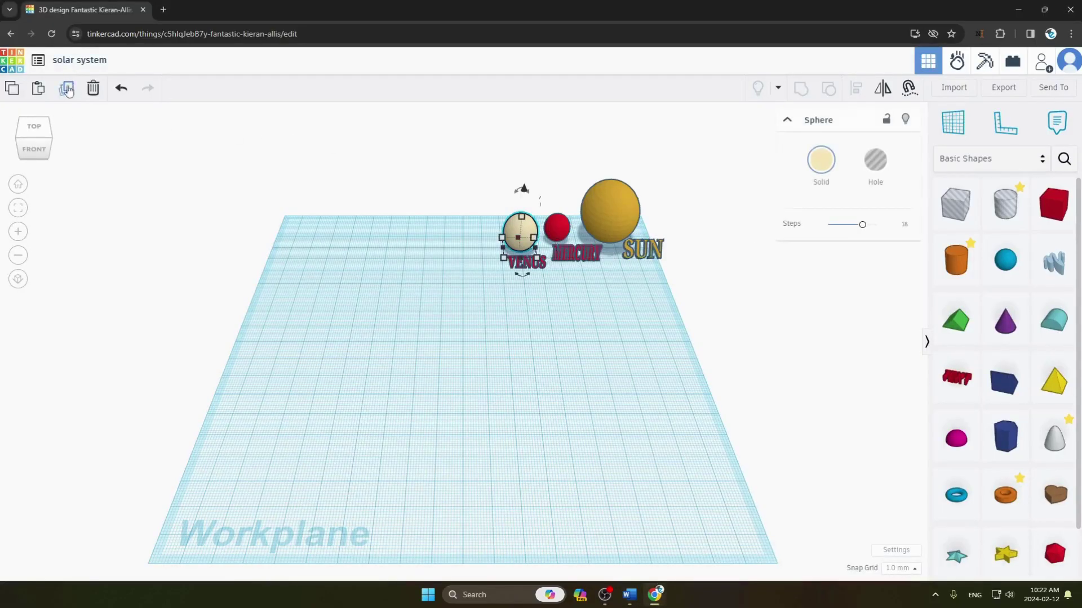
click(455, 224)
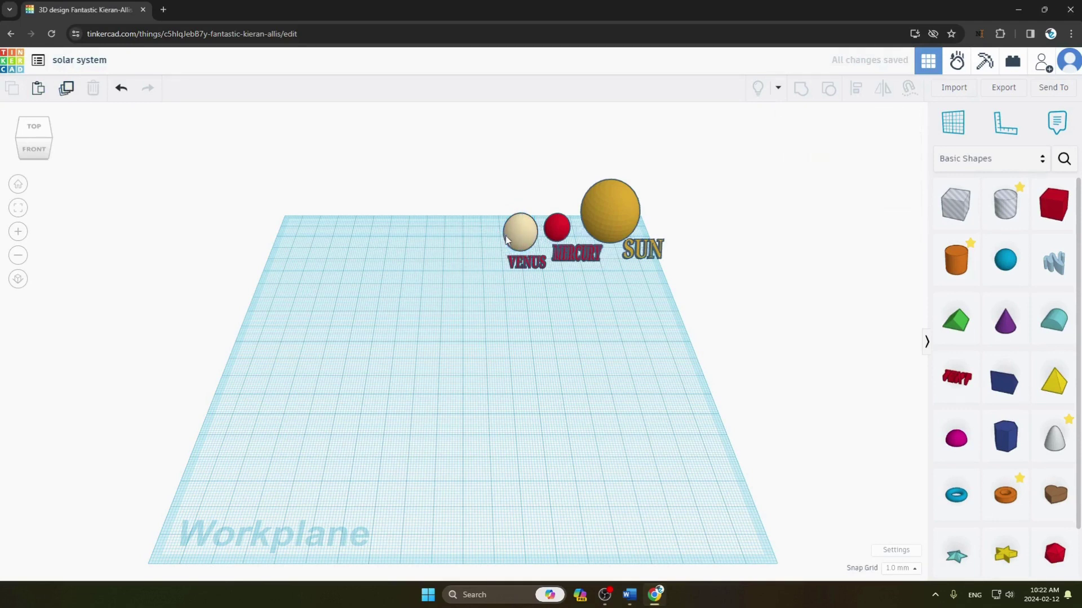
alt+drag(505, 235, 467, 244)
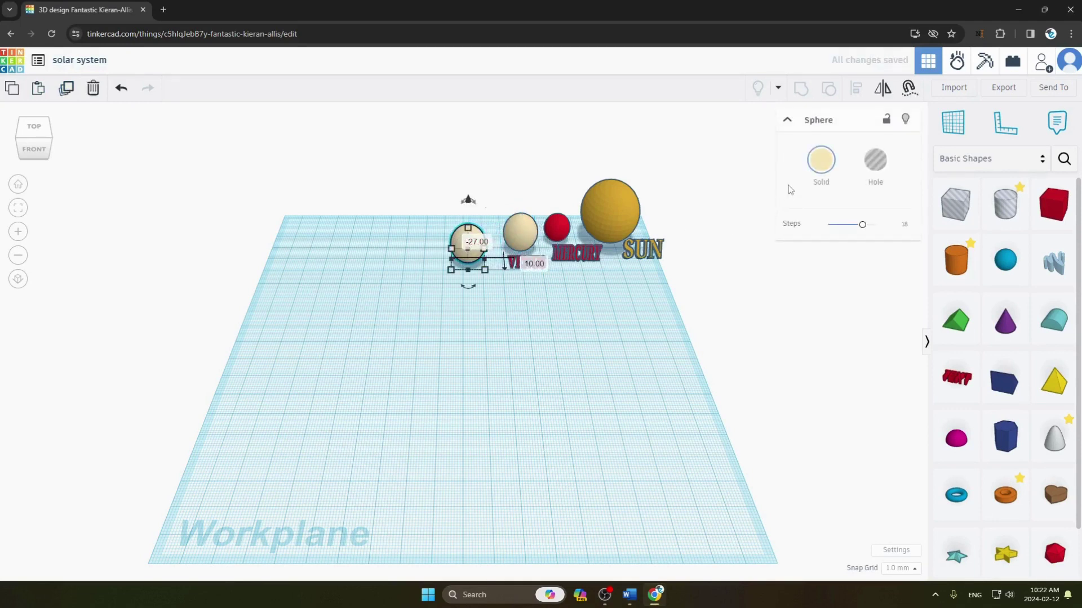
click(821, 160)
click(764, 280)
click(469, 327)
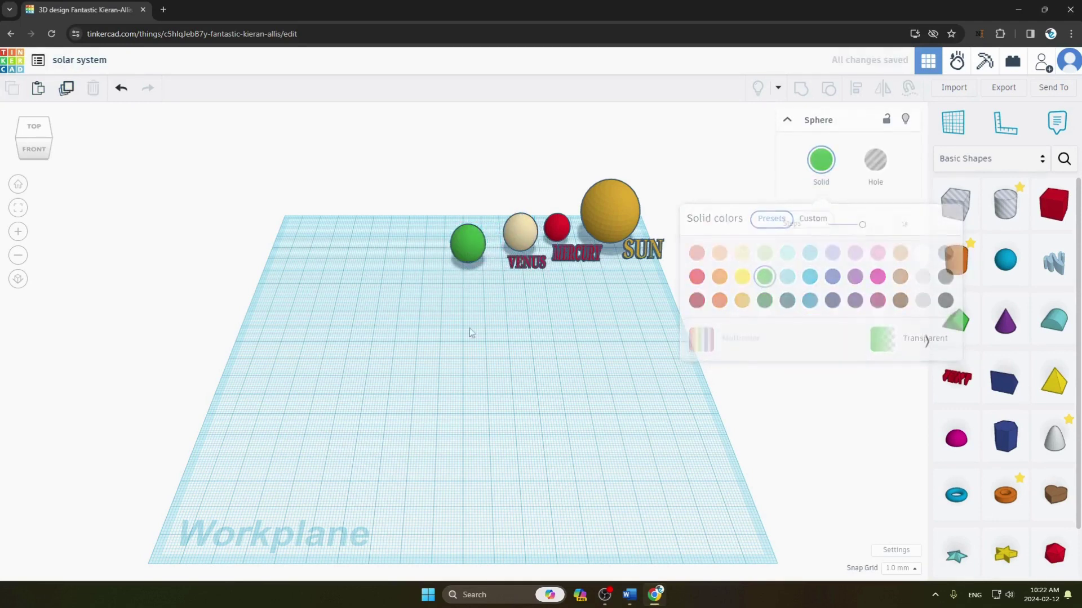
click(468, 246)
click(558, 304)
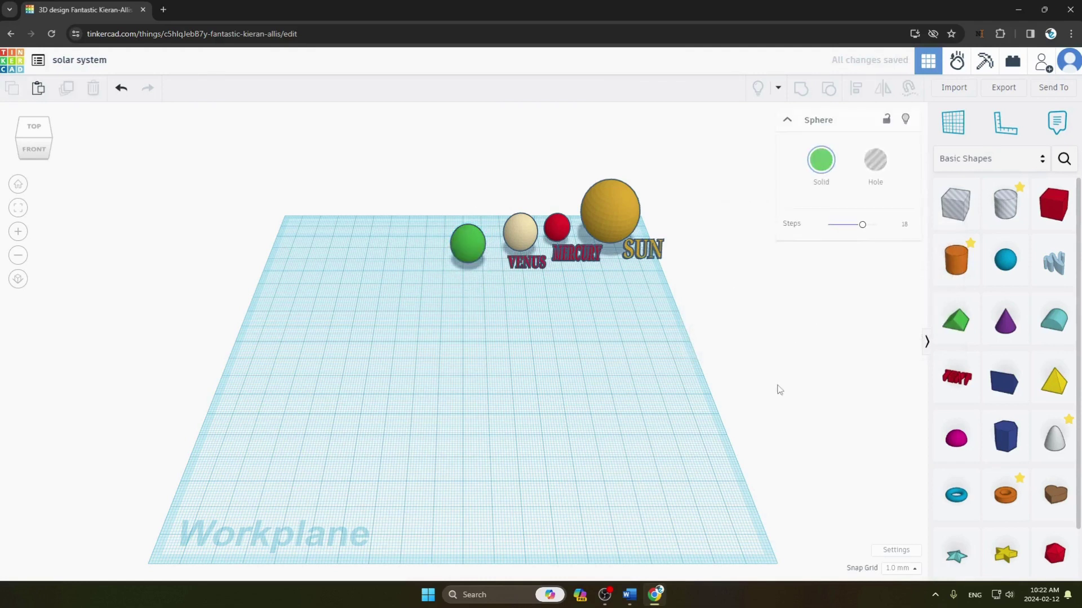
Add a text shape in front of the green sphere and set its text to EARTH
drag(946, 379, 603, 340)
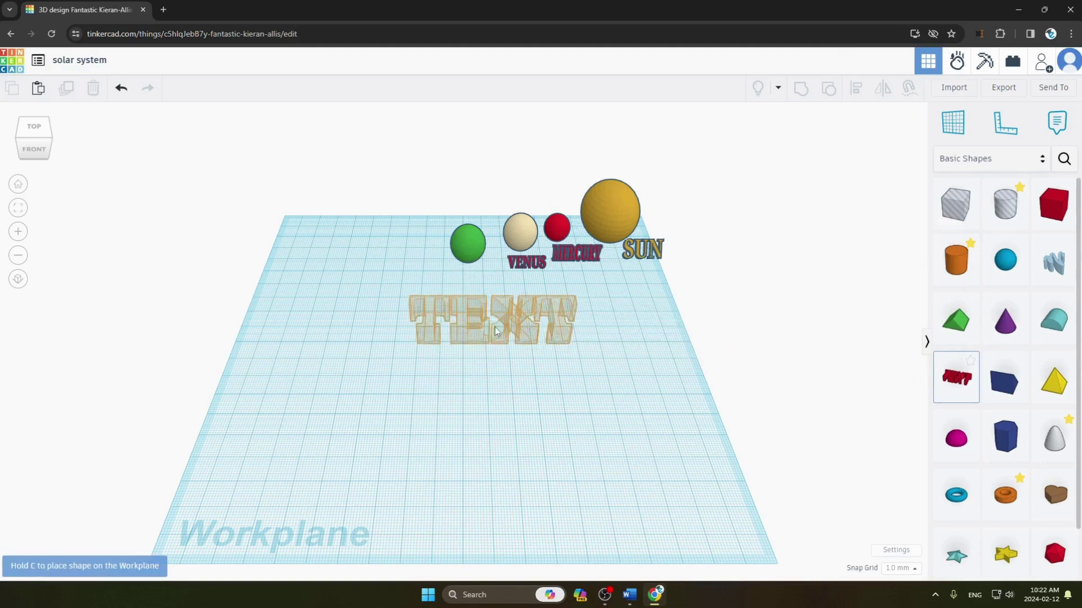
click(457, 333)
click(851, 224)
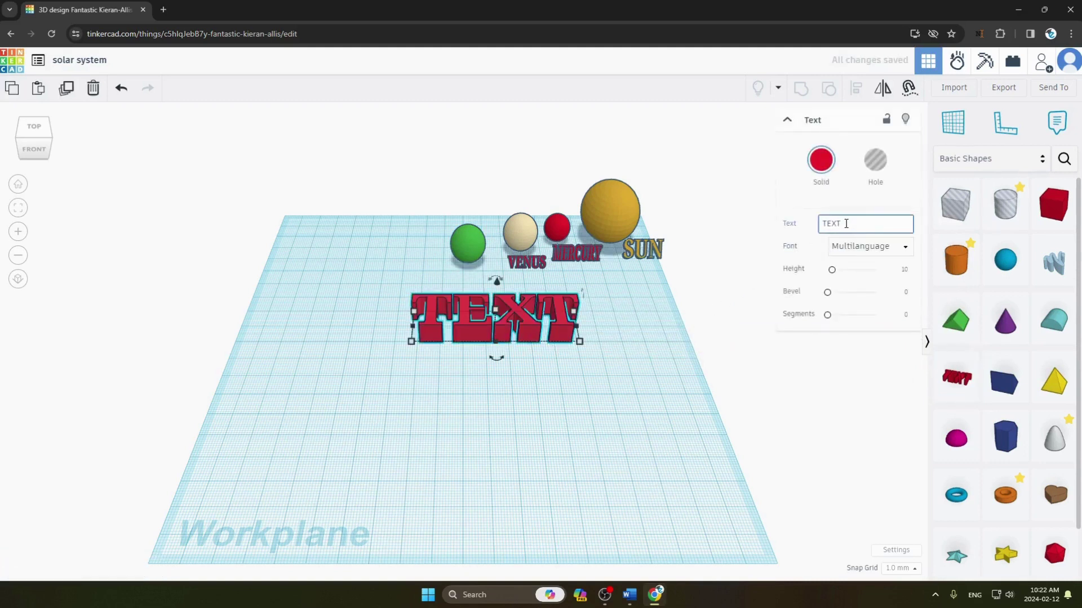
text(EA)
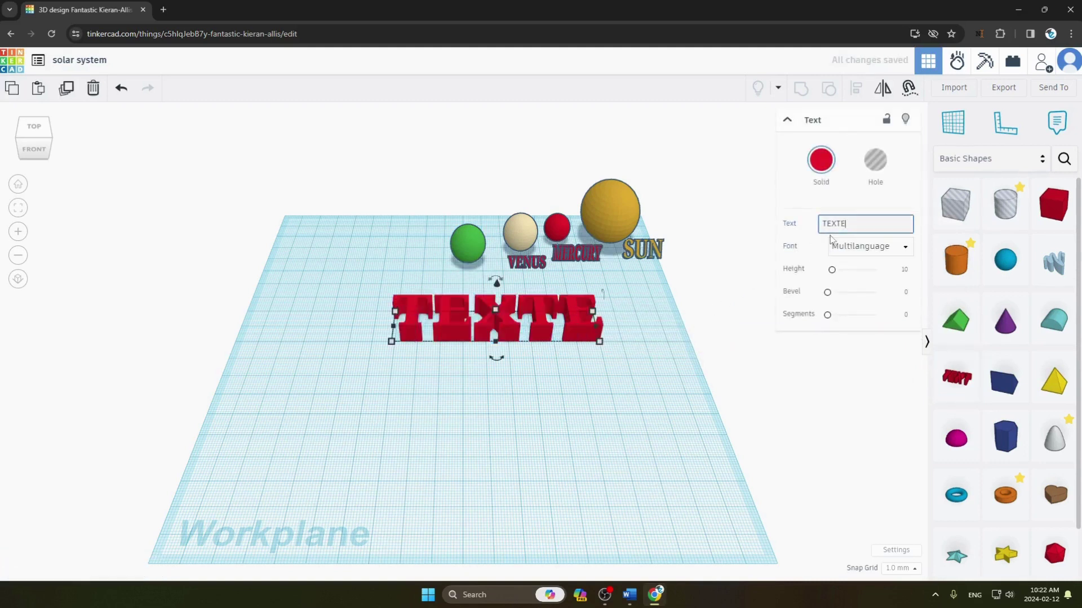
key(BackSpace)
key(BackSpace)
key(BackSpace)
key(BackSpace)
key(BackSpace)
key(BackSpace)
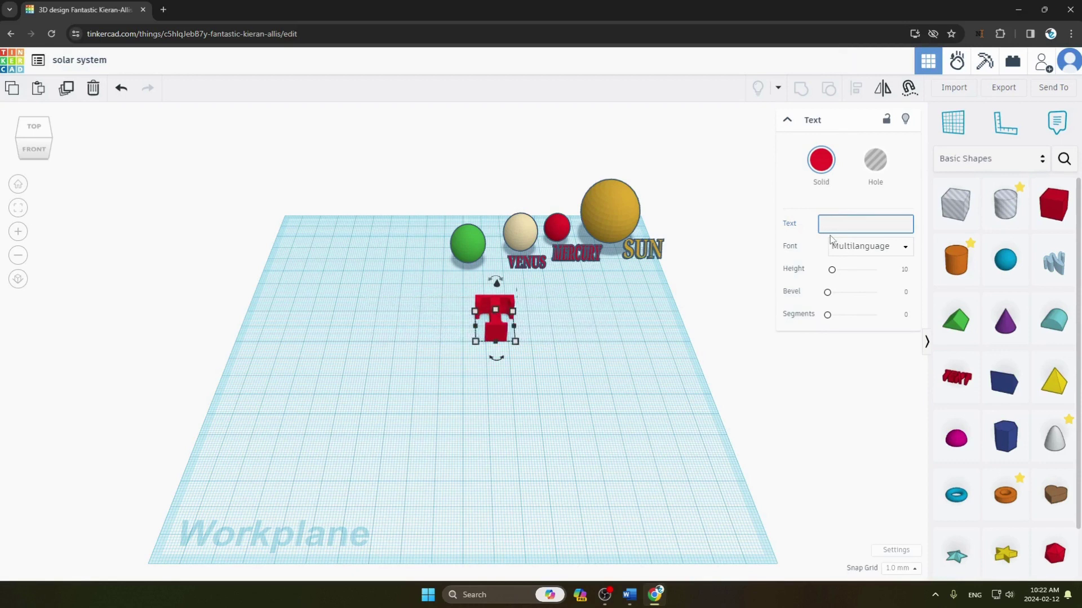
text(R)
text(EARTH)
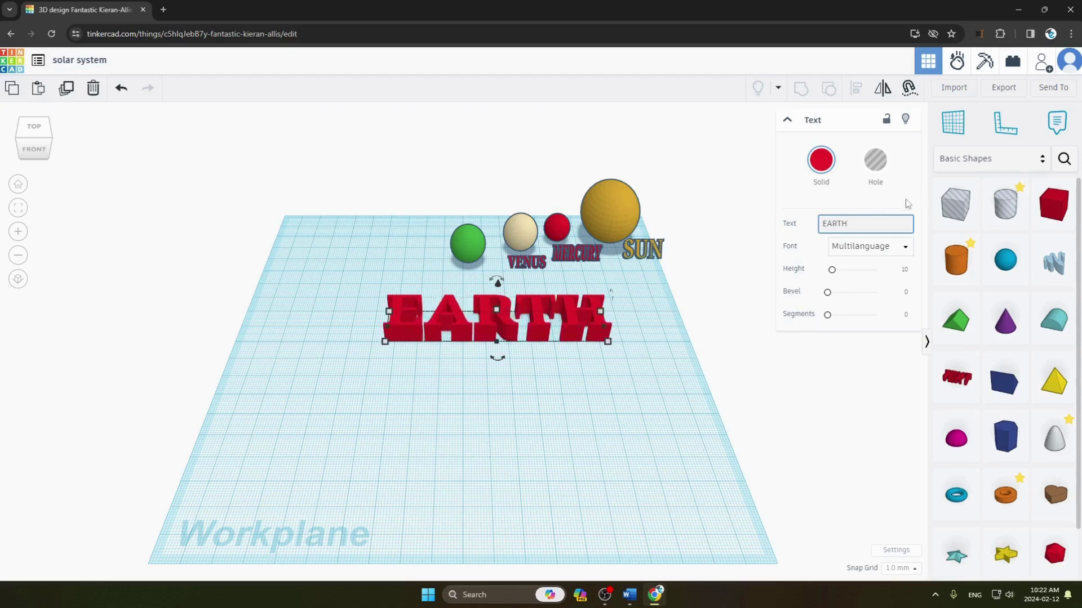
Colour the EARTH label the same green as its sphere
click(821, 169)
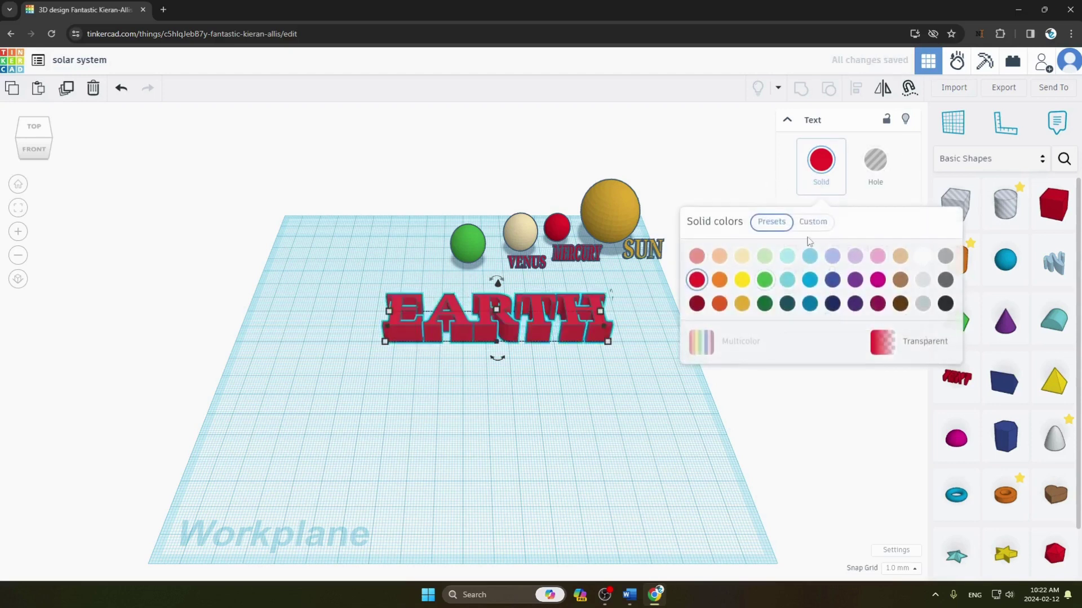
click(765, 280)
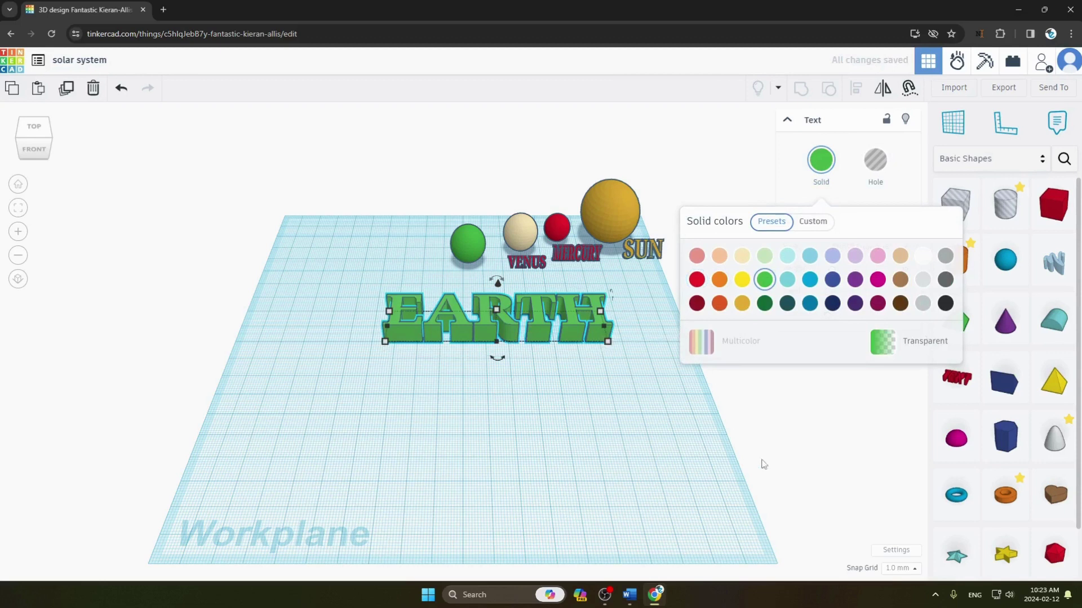
click(792, 383)
click(409, 334)
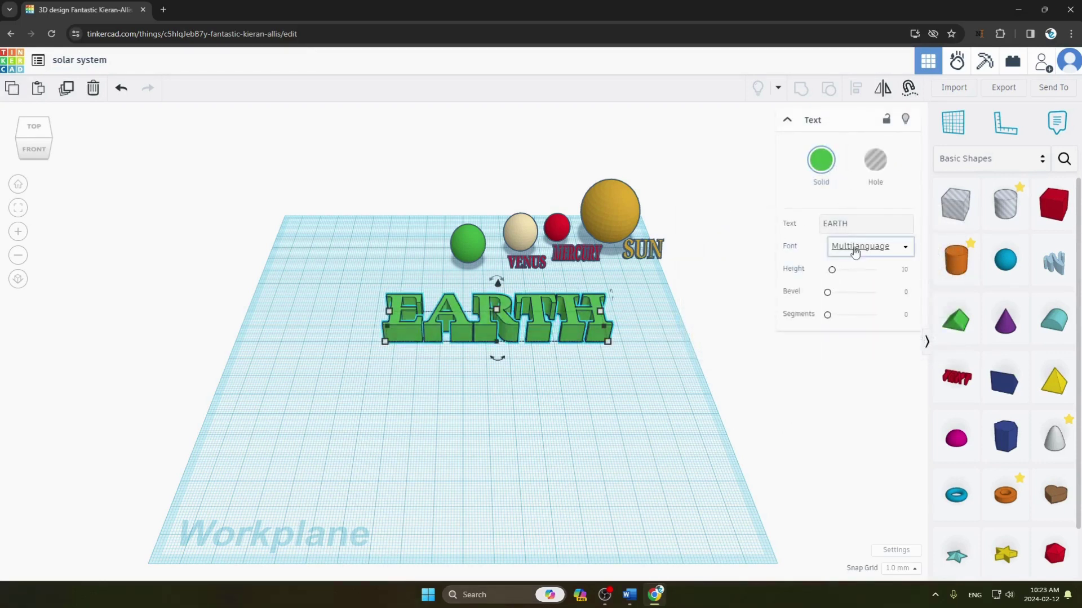
Set the EARTH label's height to 0.1 and shrink the label to about 32 by 7 mm
click(834, 269)
drag(833, 269, 822, 270)
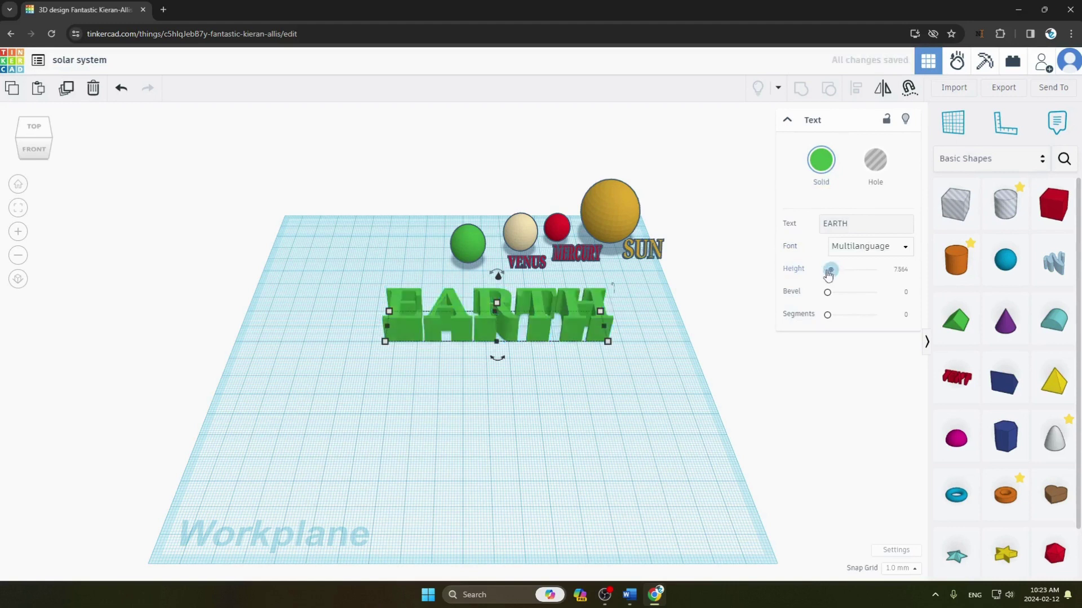
drag(606, 344, 456, 326)
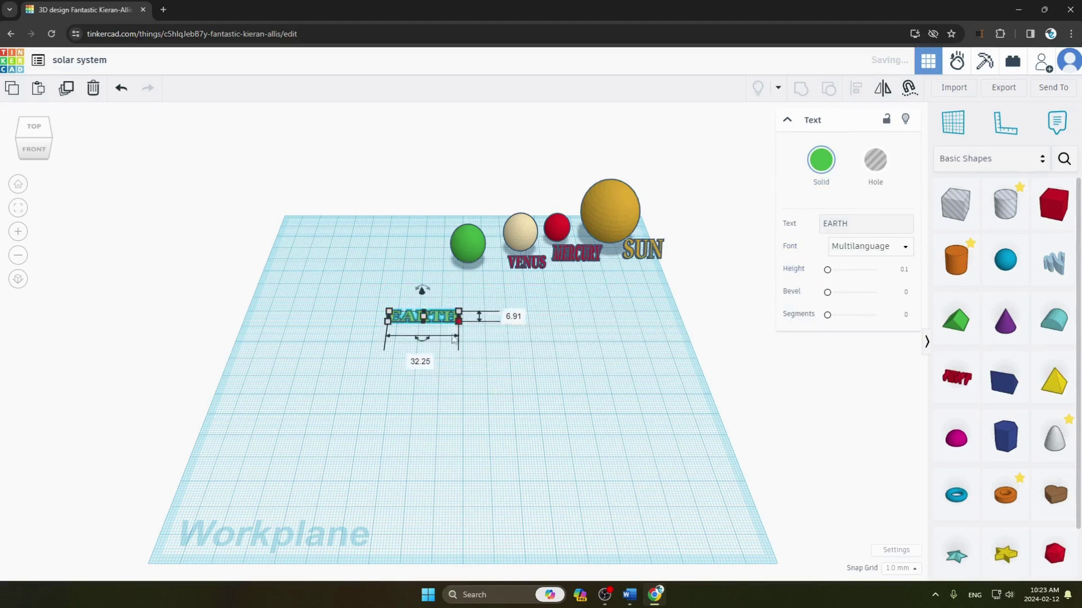
click(510, 394)
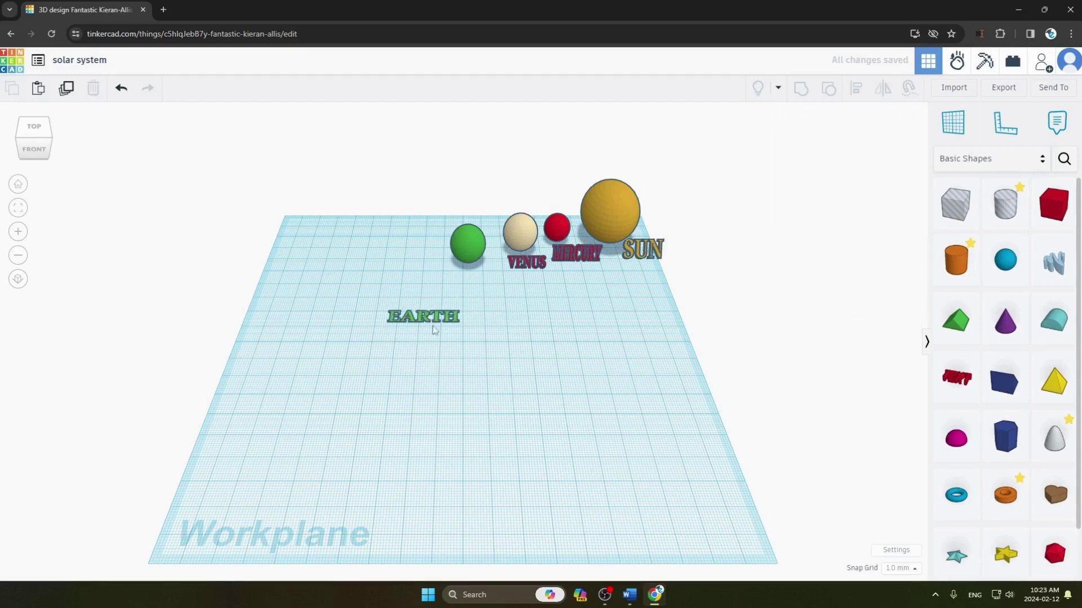
Move the EARTH label directly in front of the green sphere and stretch its letters deeper front to back
drag(422, 322, 478, 281)
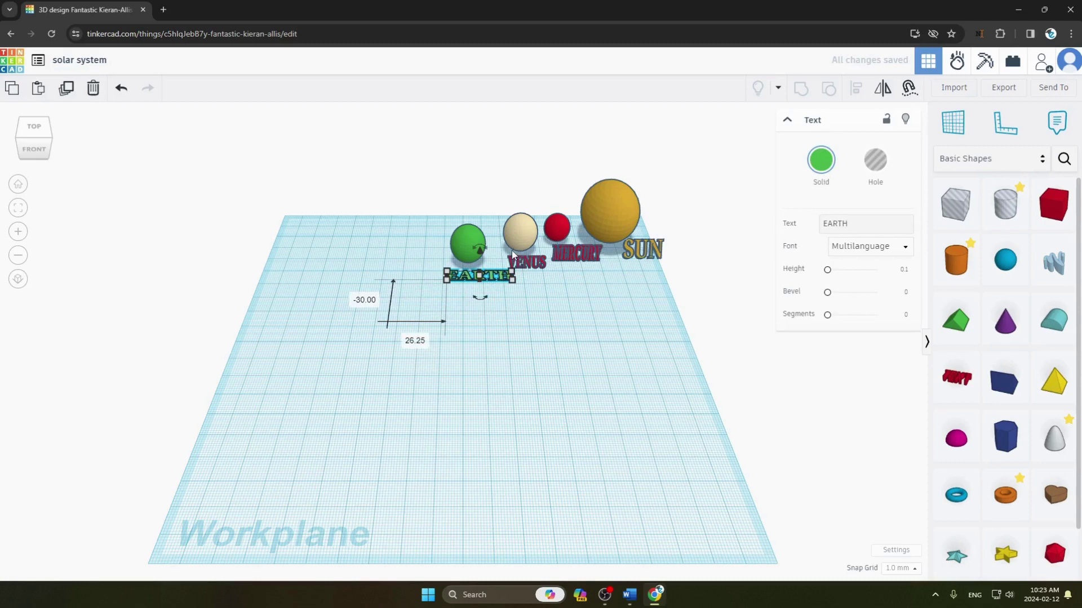
click(511, 251)
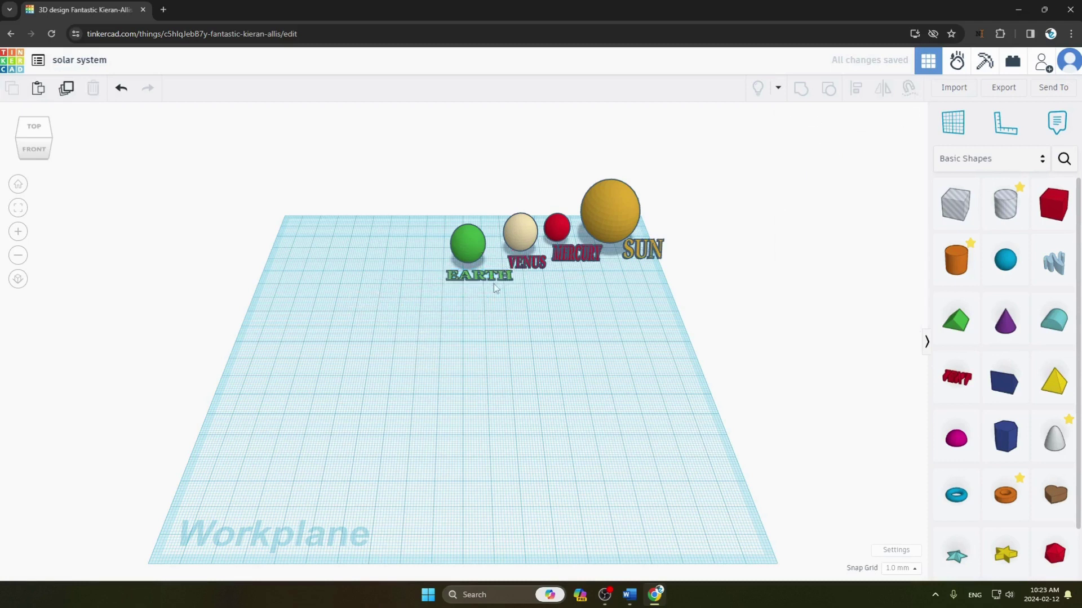
click(475, 277)
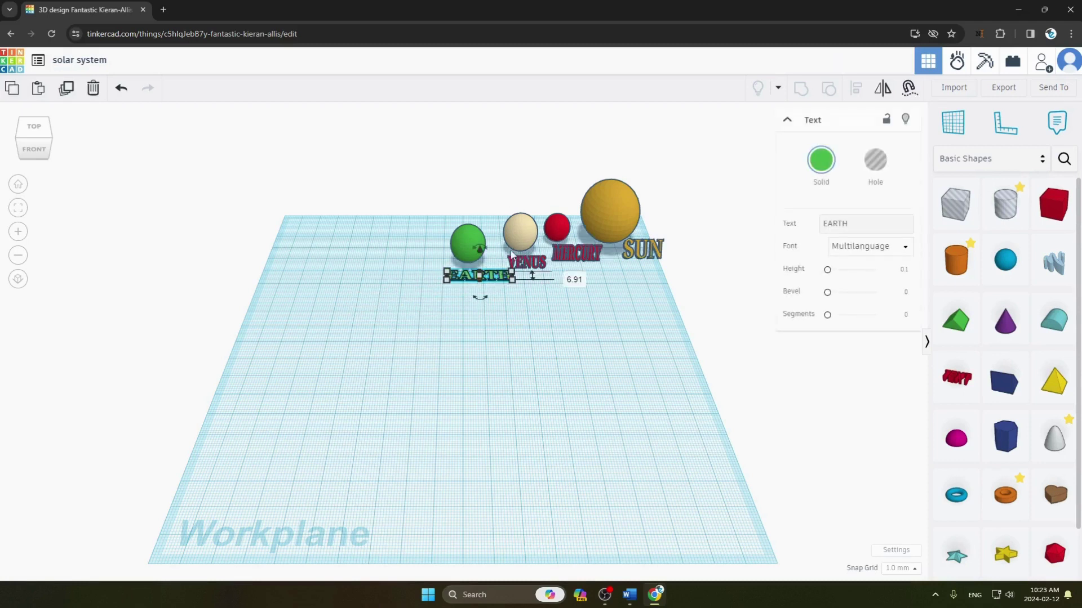
drag(511, 249, 546, 288)
click(546, 286)
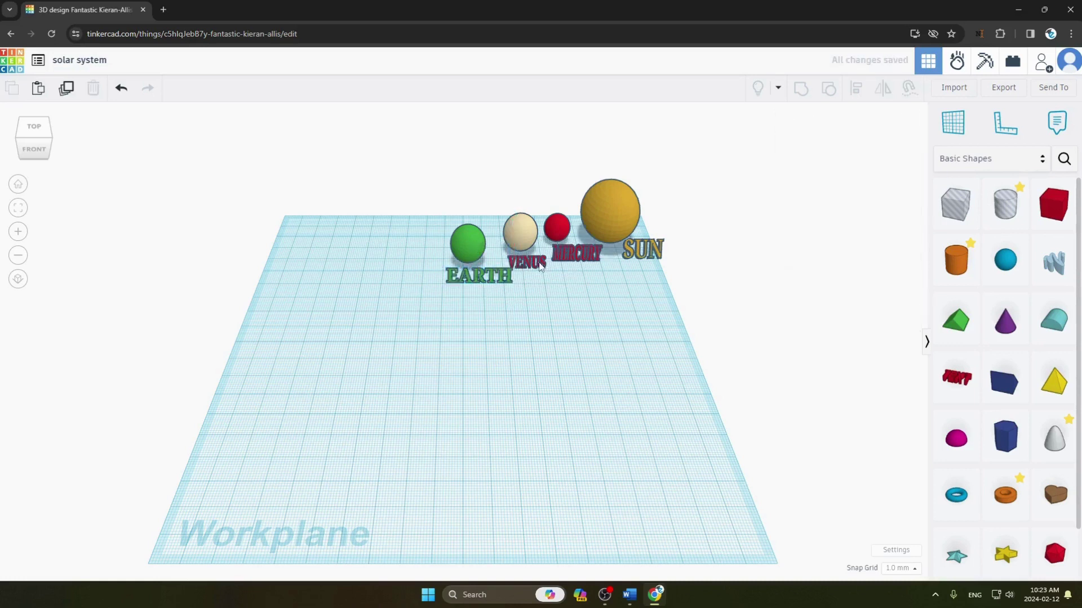
Recolour the VENUS label cream to match its sphere
click(535, 263)
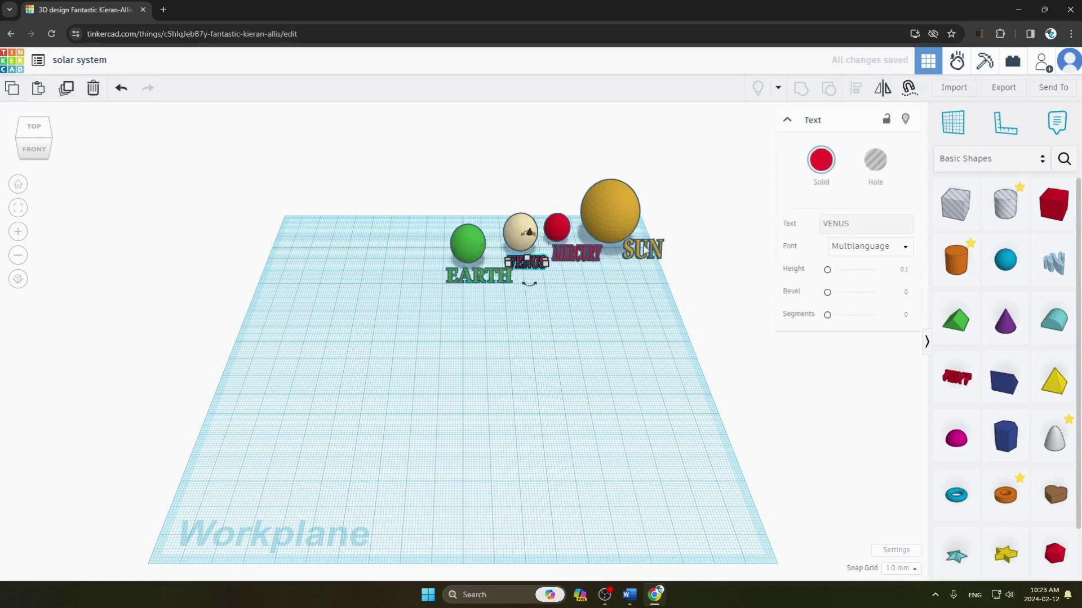
click(822, 169)
click(742, 257)
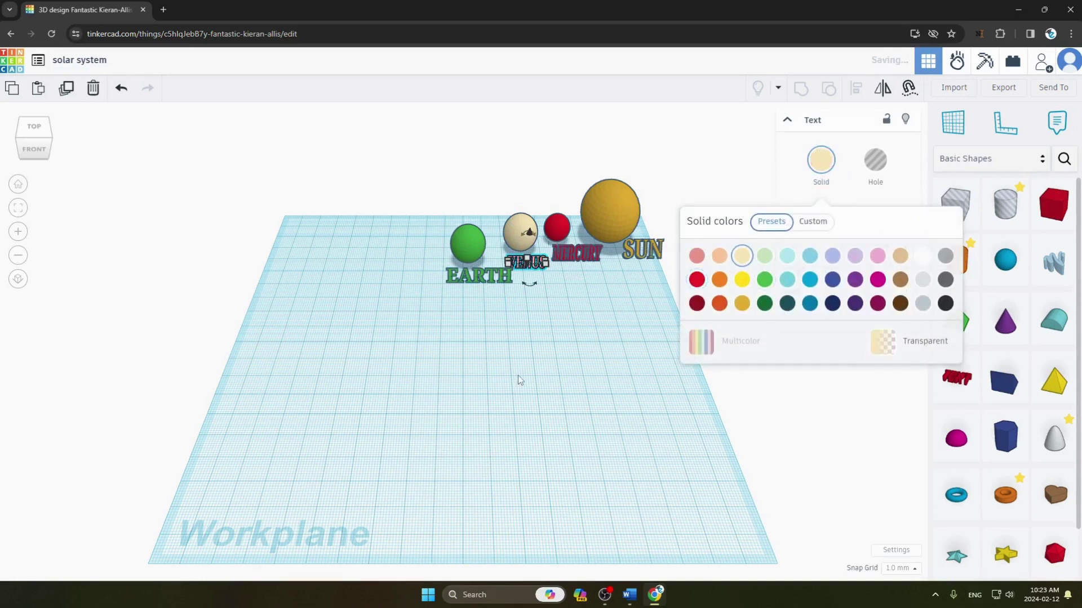
click(518, 376)
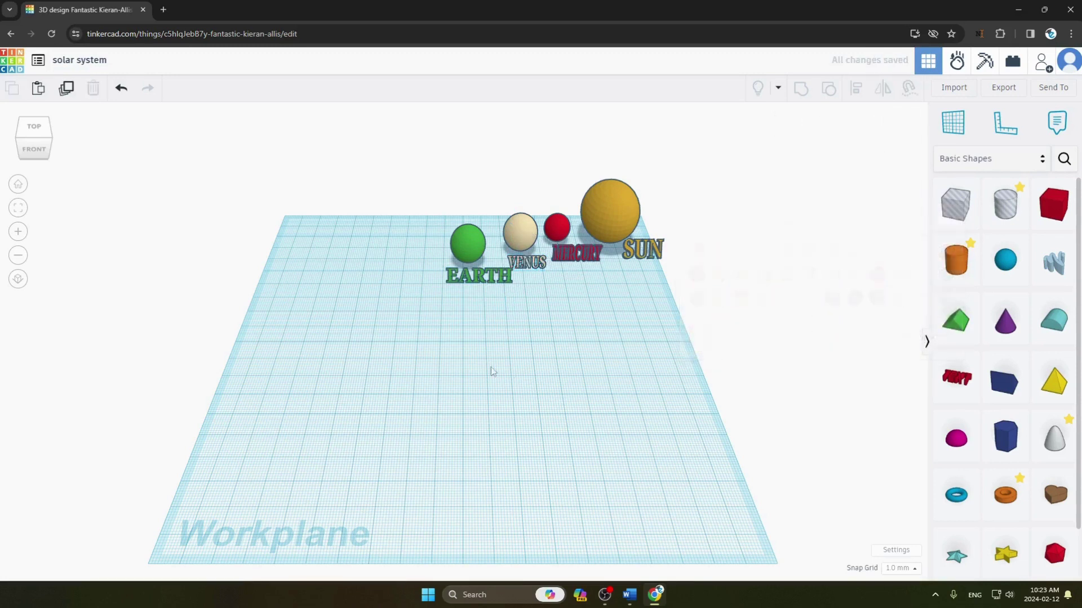
Create a smaller dark red copy of the green sphere, about 11 mm high, set slightly apart on the side away from Venus
click(476, 232)
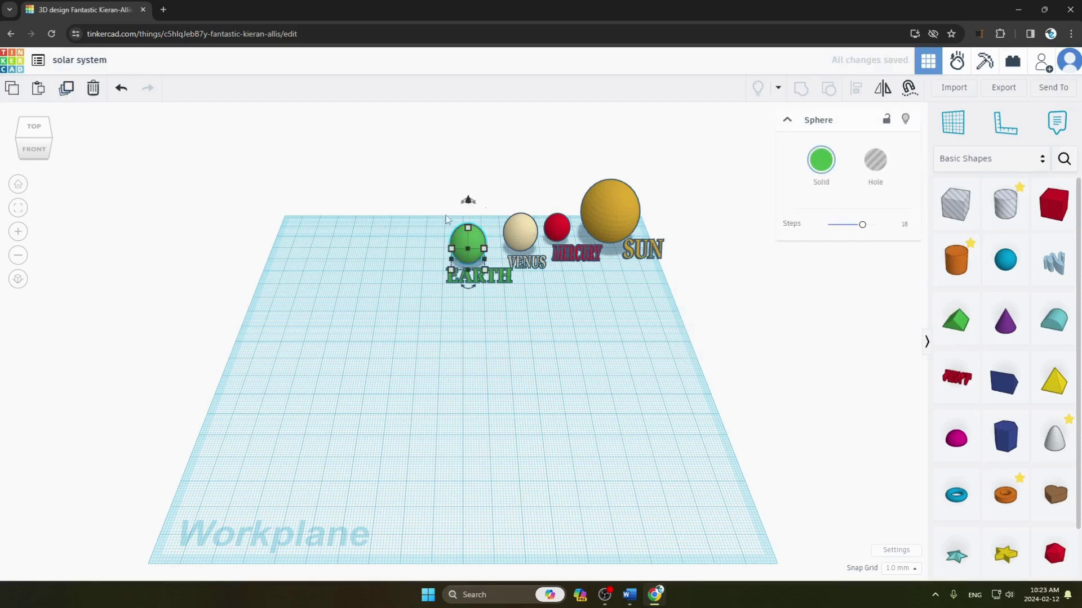
alt+drag(476, 243, 427, 244)
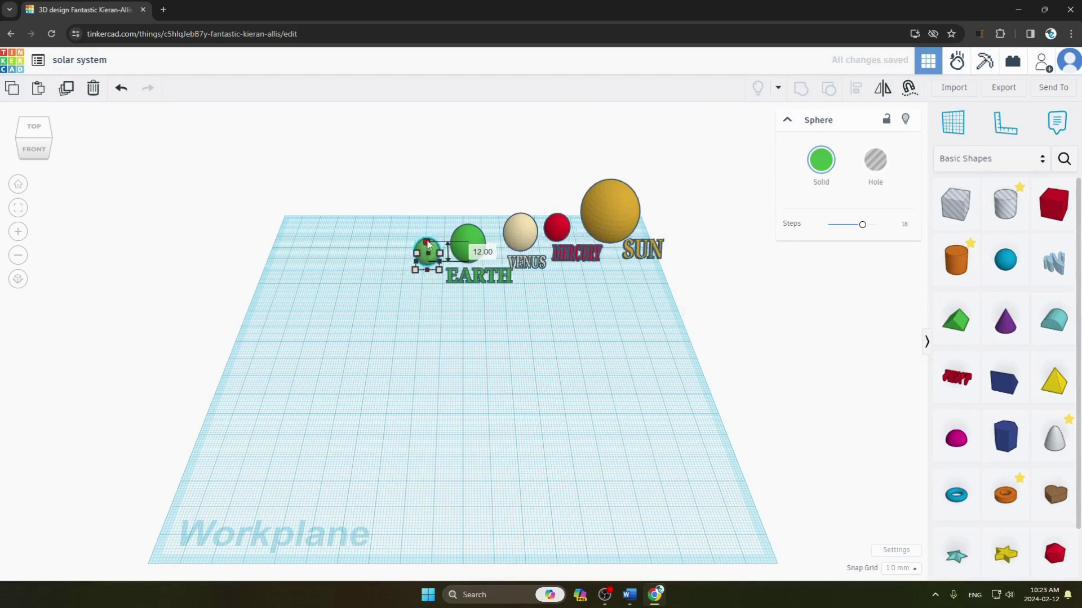
click(821, 163)
click(697, 303)
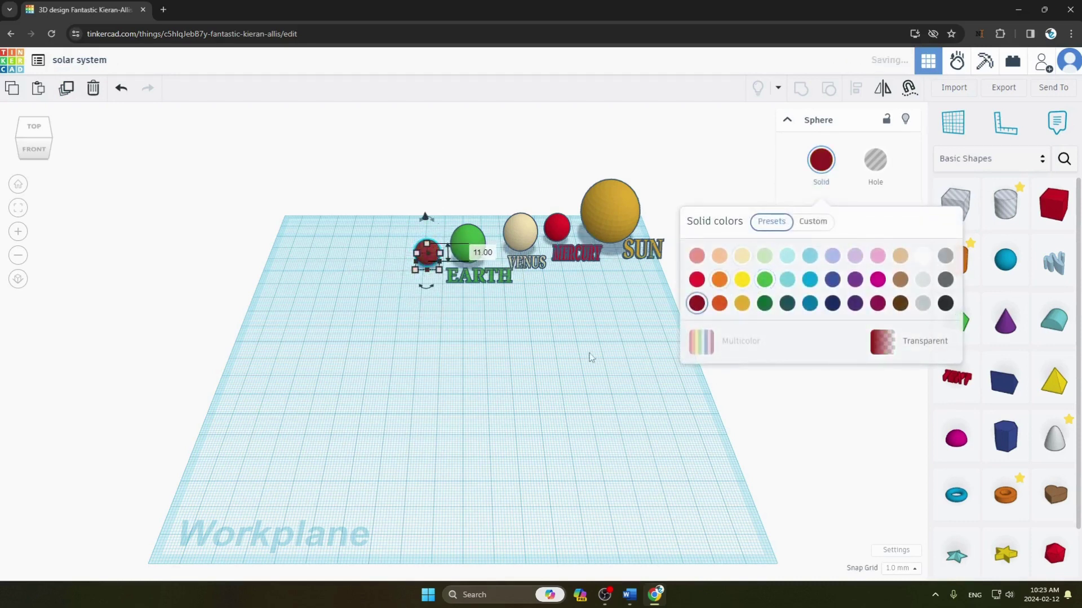
click(449, 313)
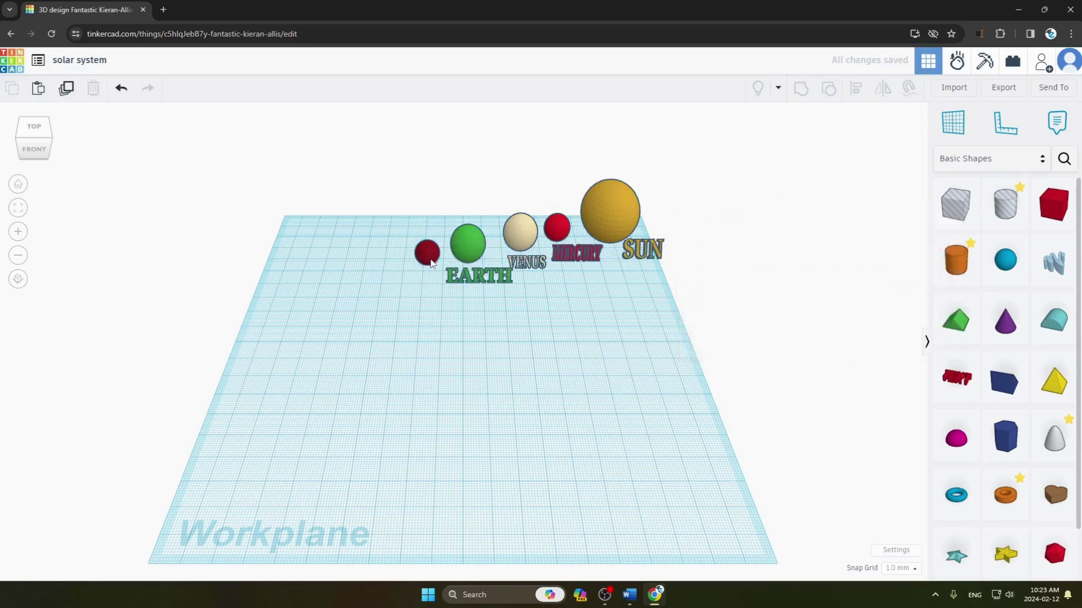
drag(431, 263, 424, 270)
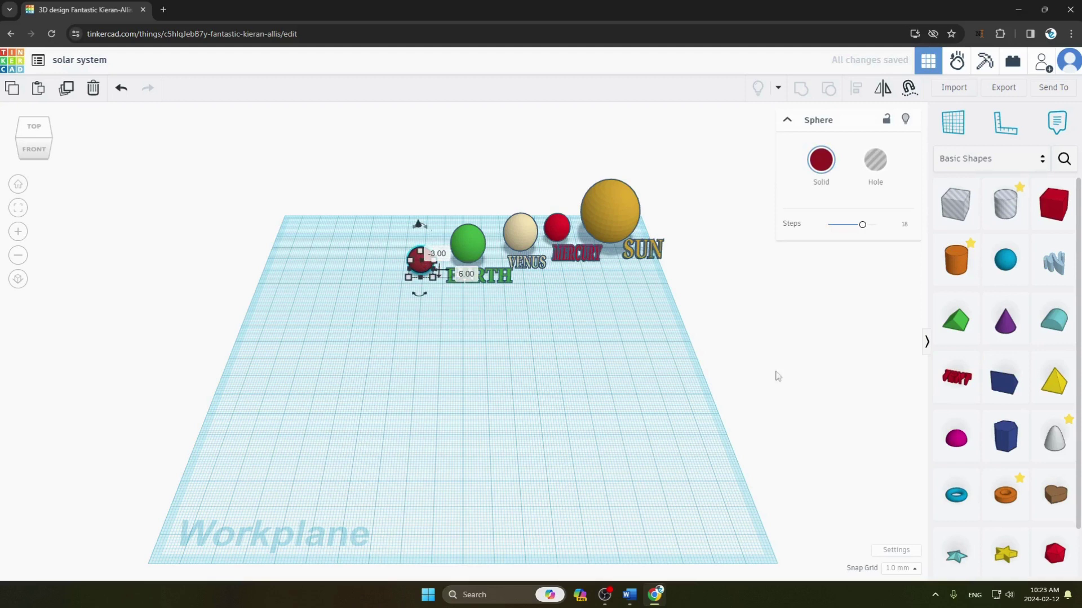
Place a text shape on the workplane in front of the planets and colour it dark red
drag(937, 386, 520, 340)
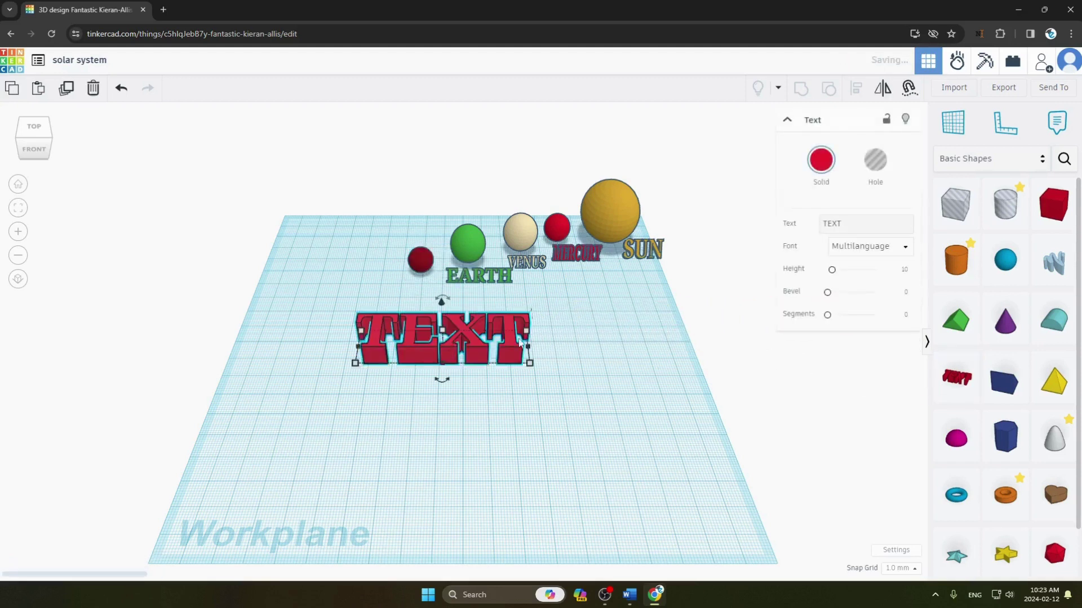
click(822, 166)
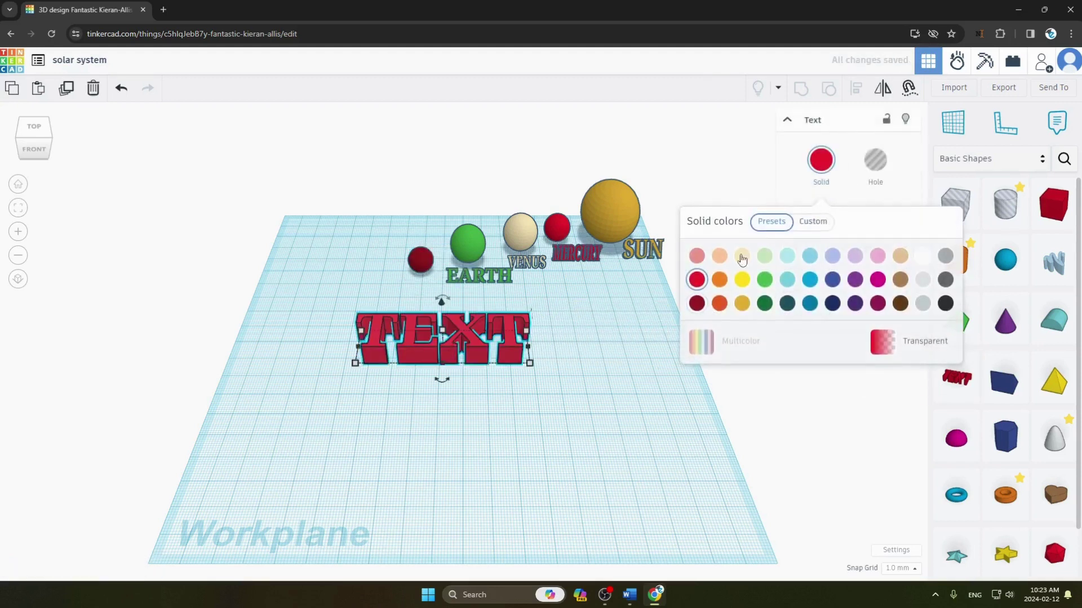
click(697, 303)
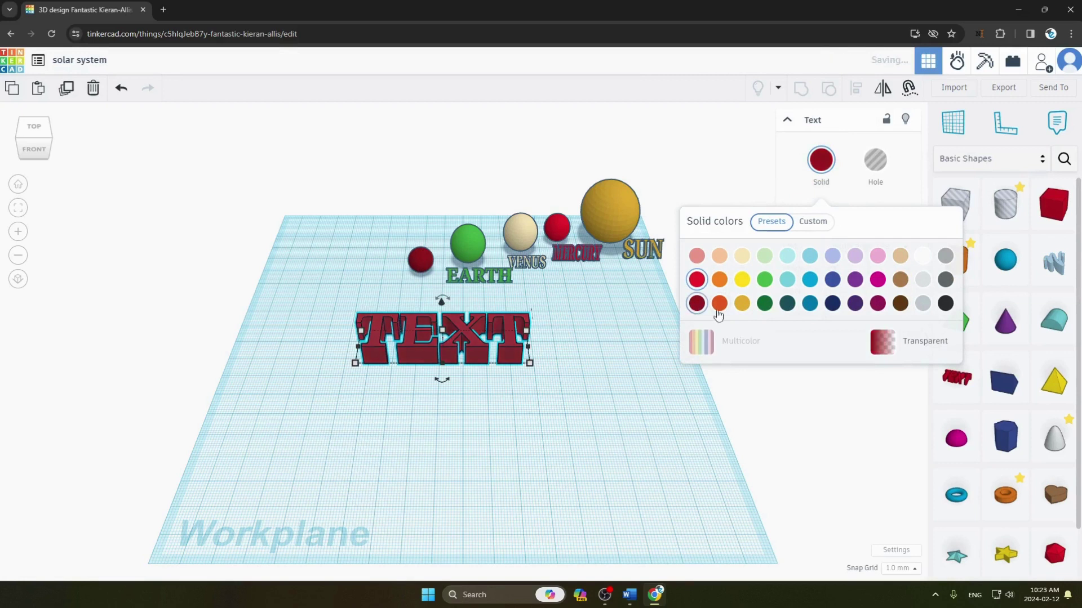
click(580, 352)
click(469, 361)
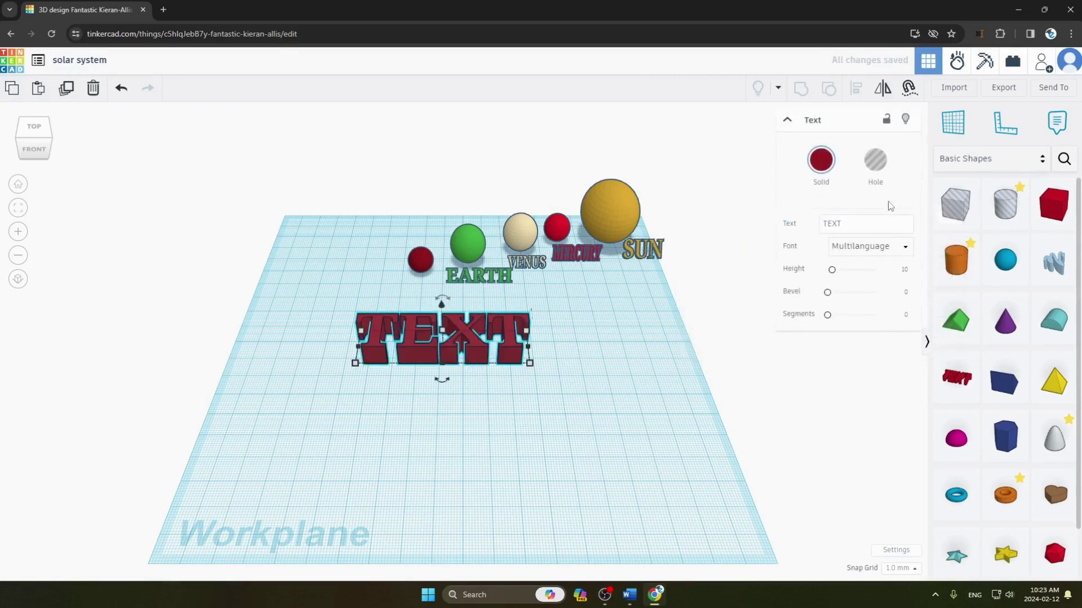
Change the dark red text shape's wording to MARS
click(874, 225)
key(BackSpace)
key(BackSpace)
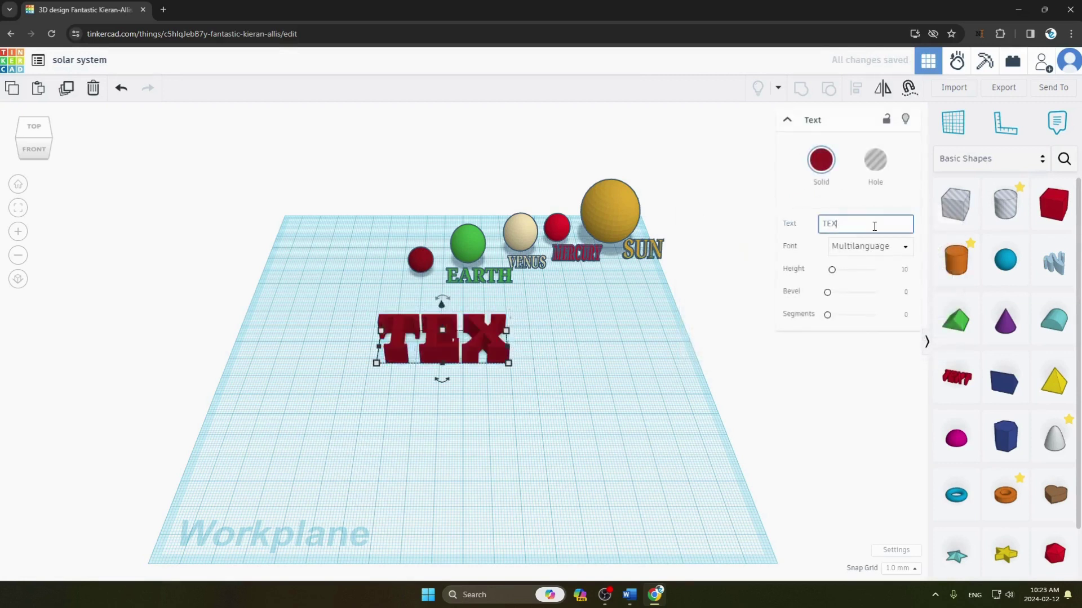
key(BackSpace)
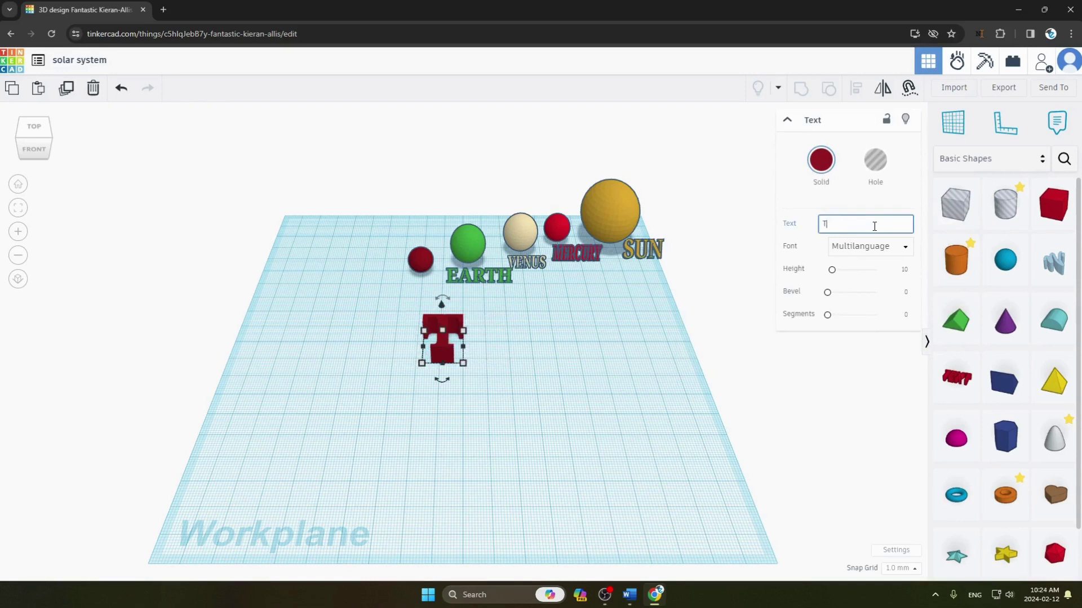
text(MAR)
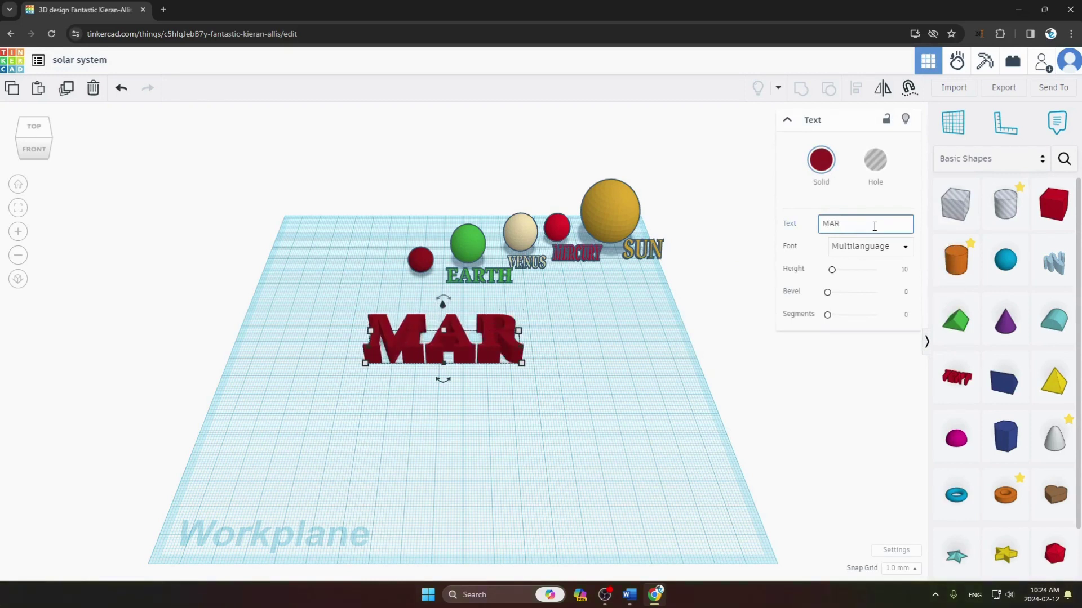
text(S)
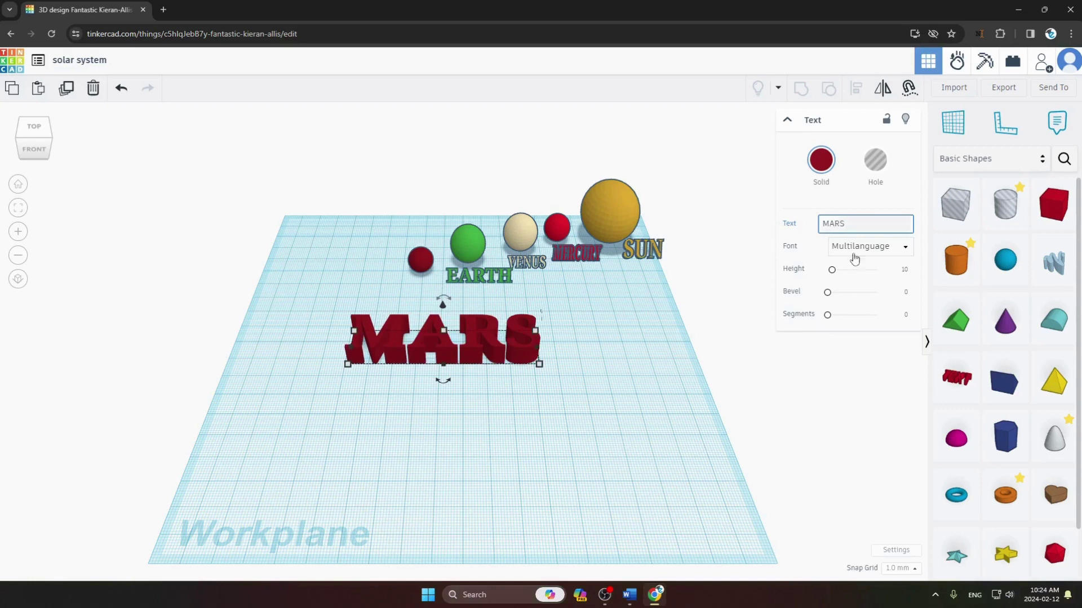
Set the MARS label's height to 0.1 and shrink the label to about 28 by 8 mm
drag(831, 270, 814, 271)
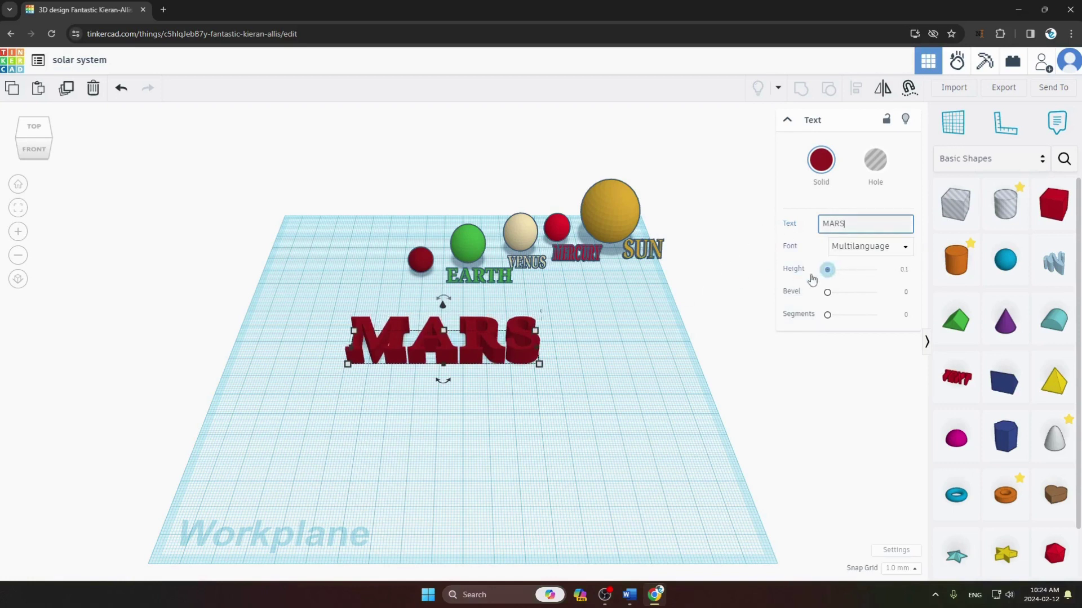
drag(538, 364, 418, 340)
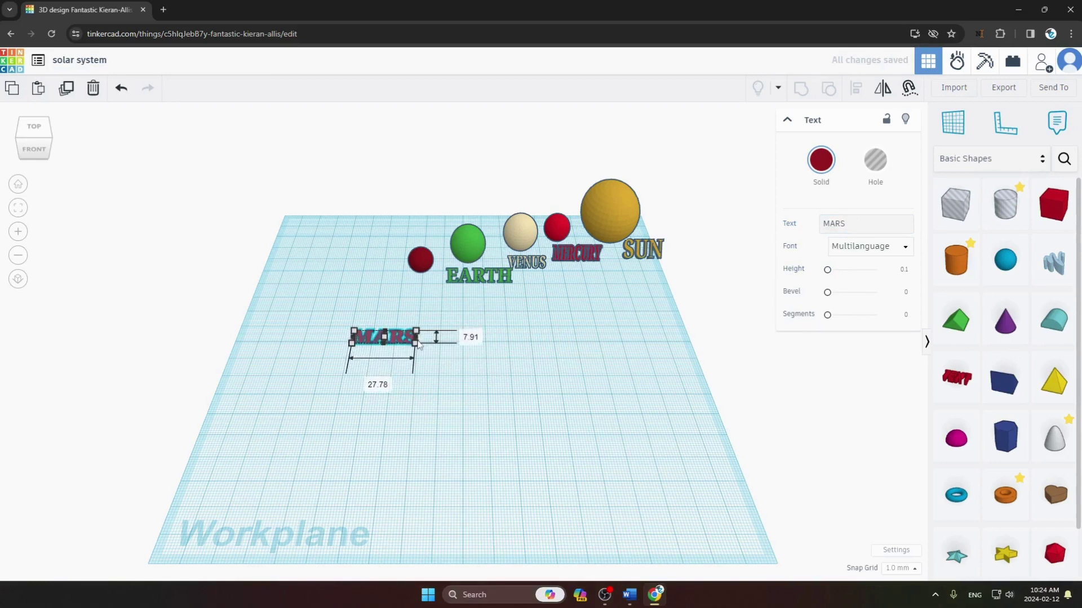
click(429, 356)
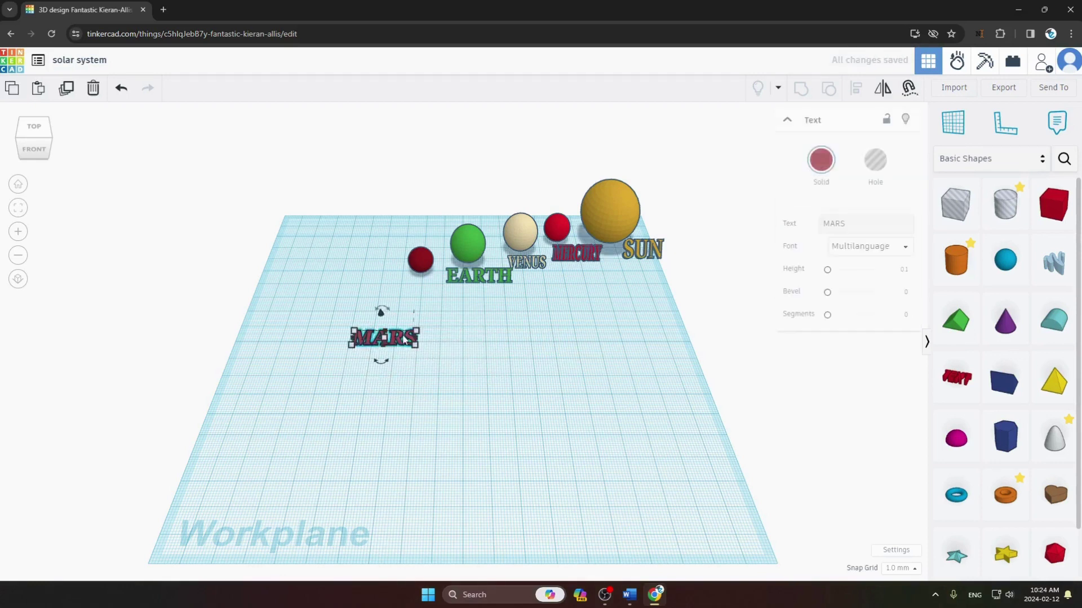
Move the MARS label in front of the dark red sphere and shift the EARTH label slightly towards Venus
drag(402, 338, 481, 277)
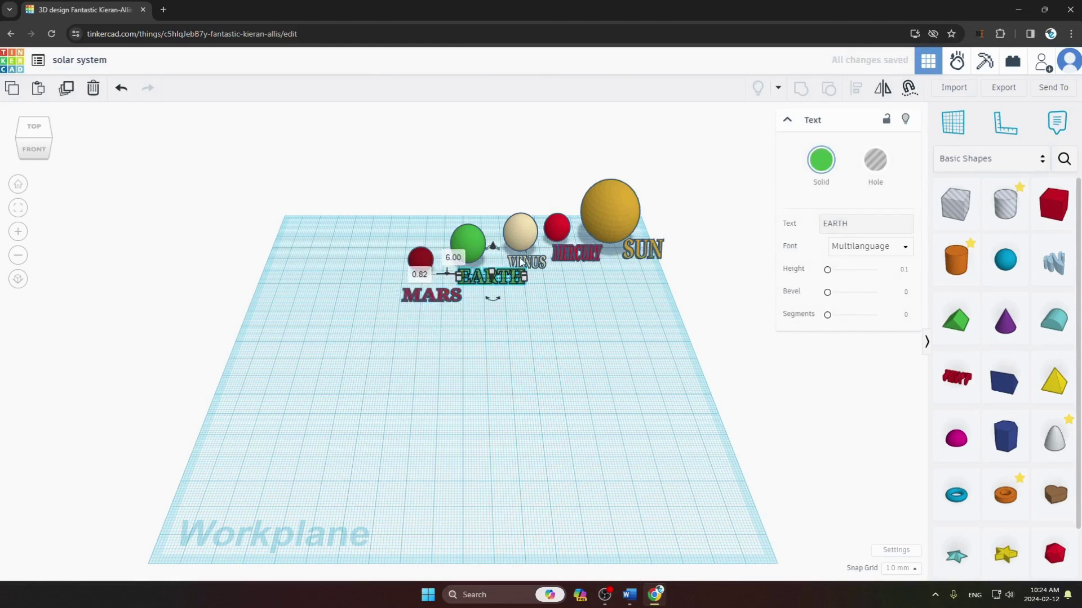
click(442, 295)
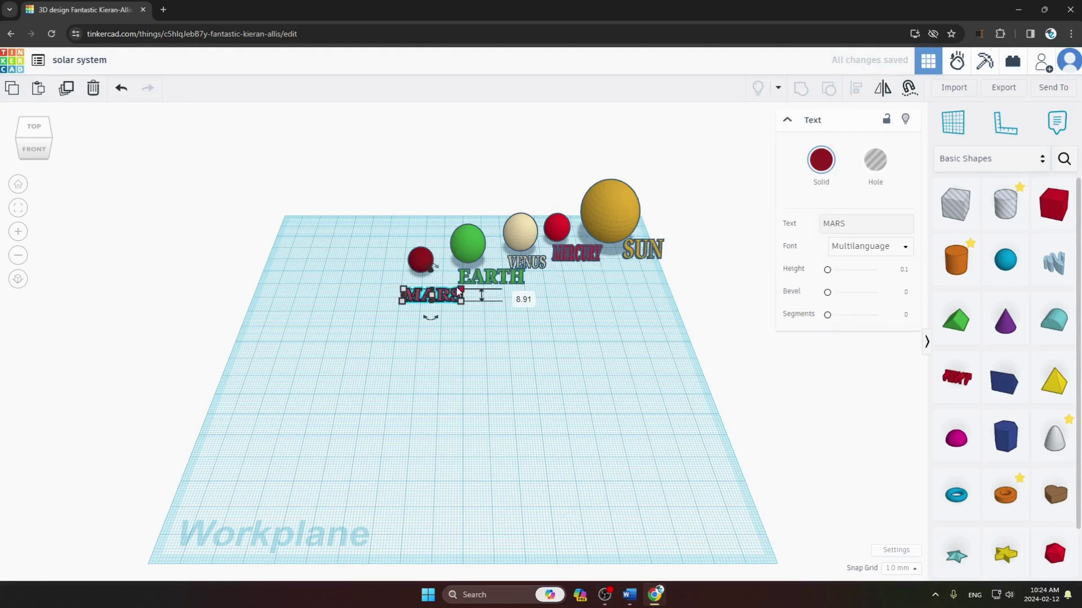
click(499, 401)
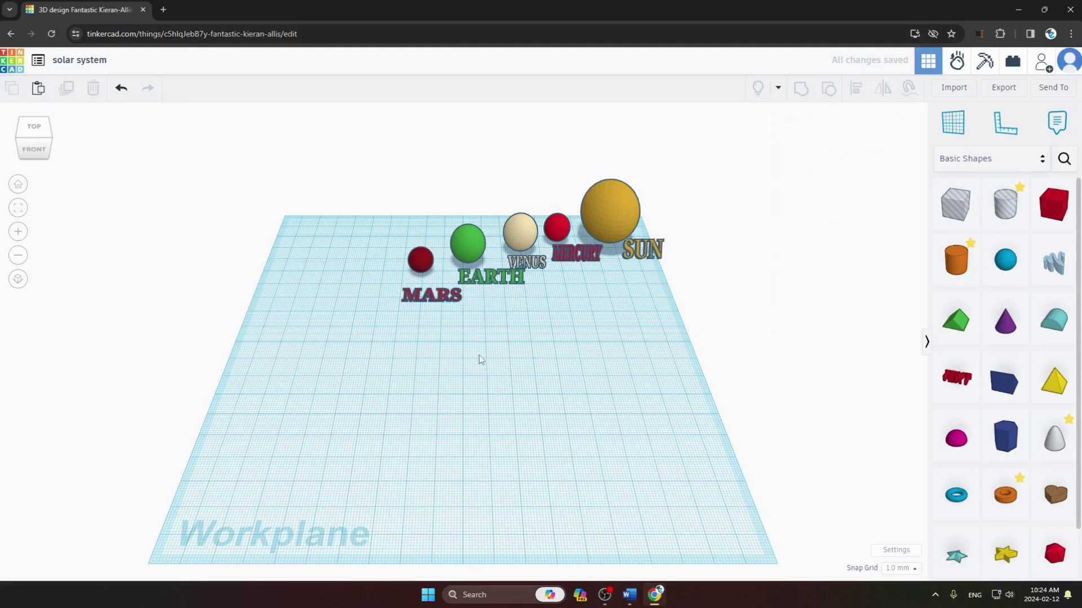
Narrow the MARS label to roughly its sphere's width and set it close in front of the dark red sphere
click(431, 297)
click(460, 353)
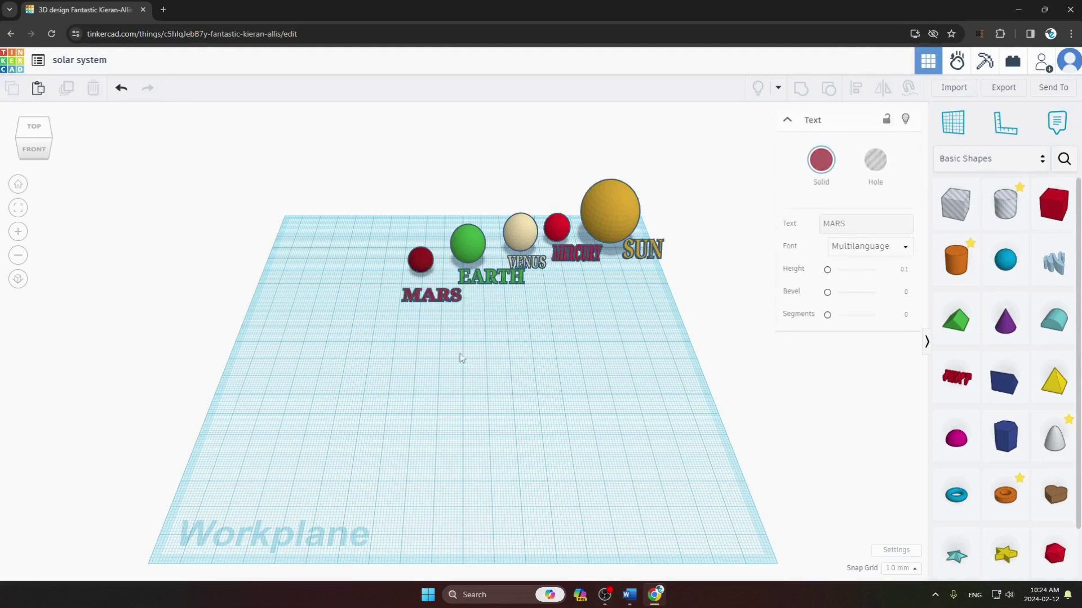
click(431, 300)
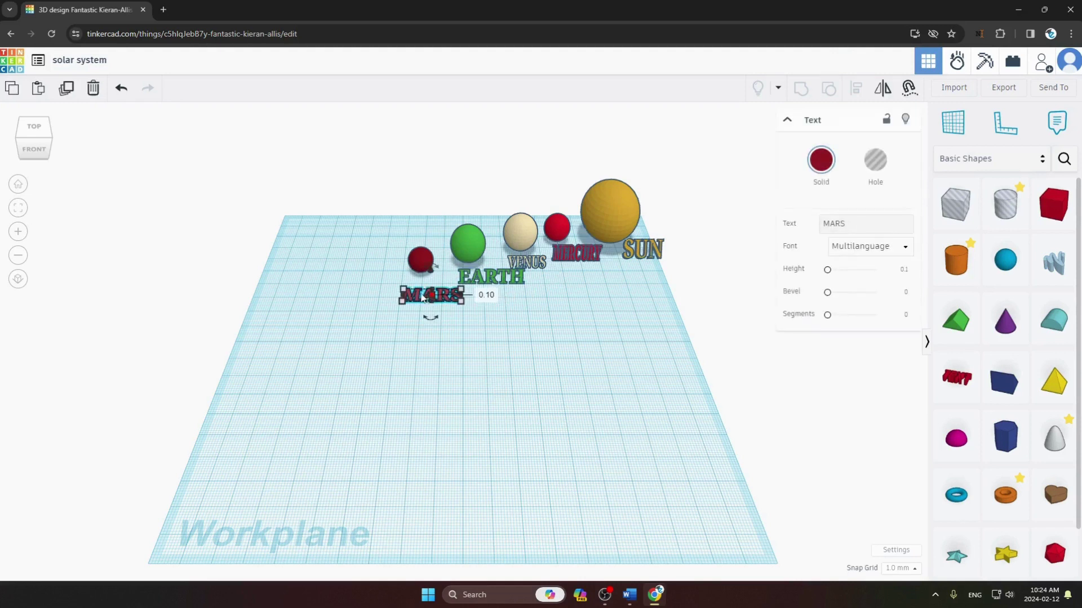
drag(431, 297, 434, 338)
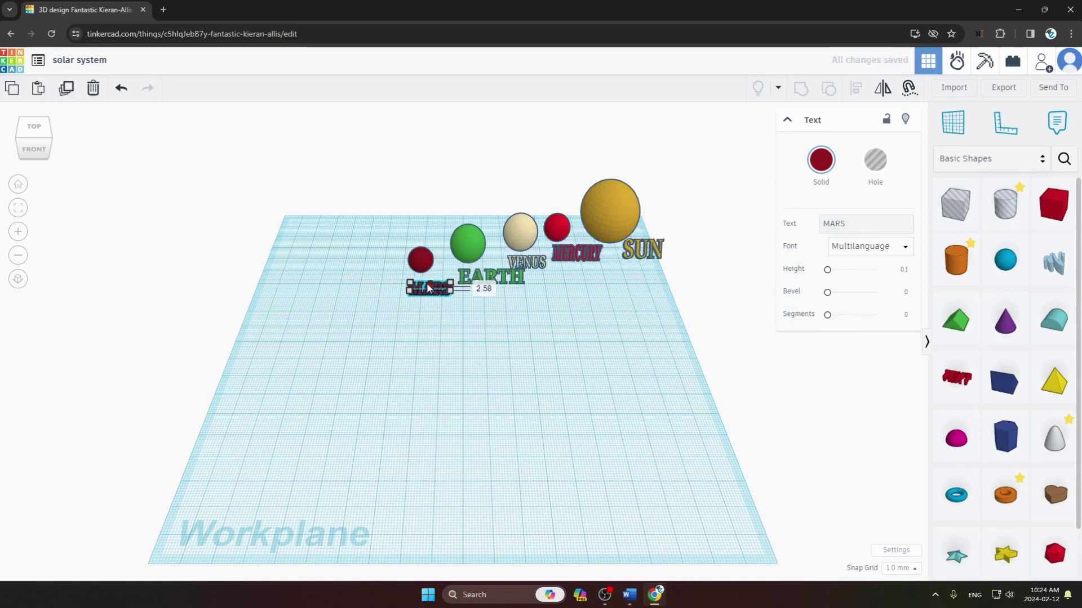
click(488, 292)
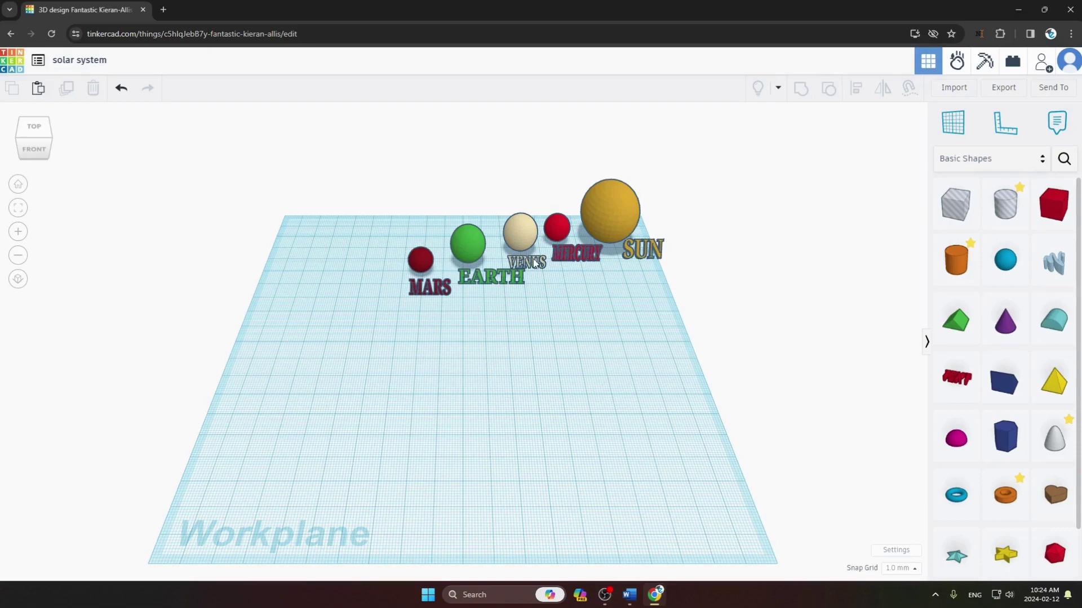
Switch to the Word guide, compare its inner planets picture and read the instructions for the outer planets
key(alt+Tab)
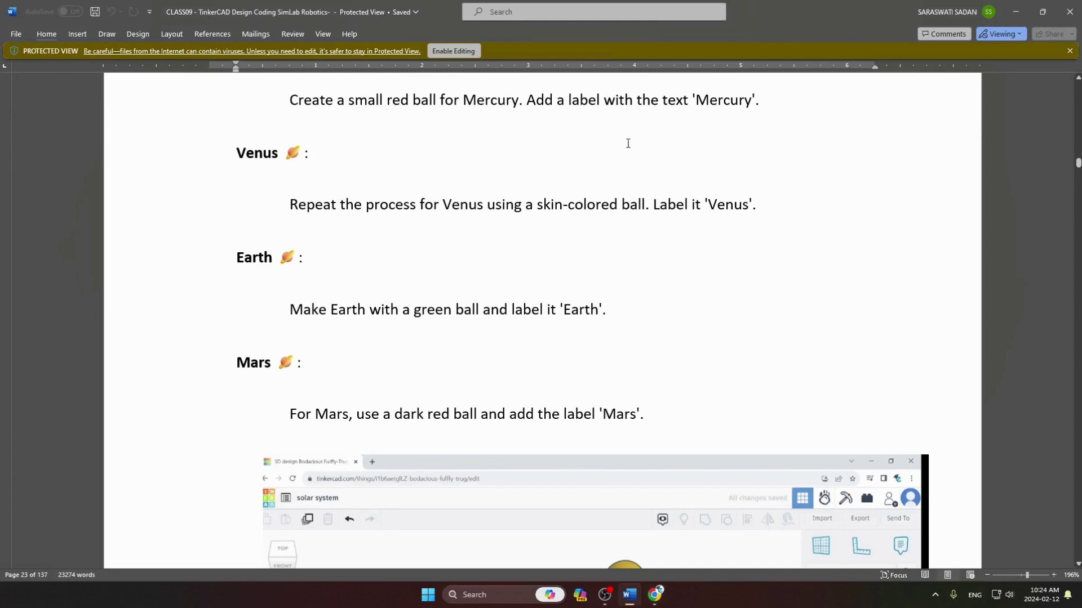
scroll(580, 331, down, 5)
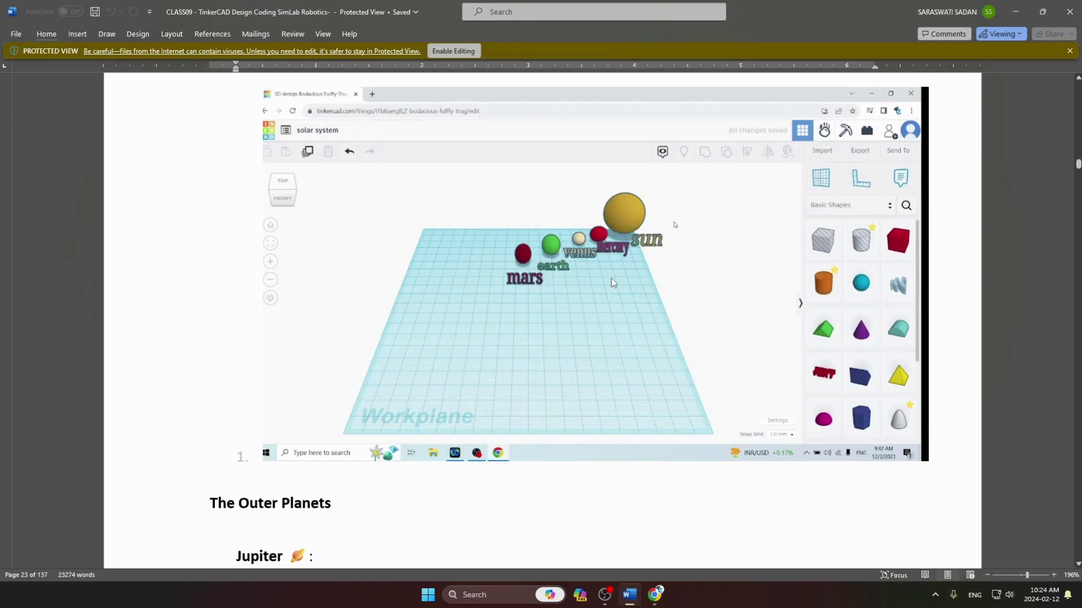
key(space)
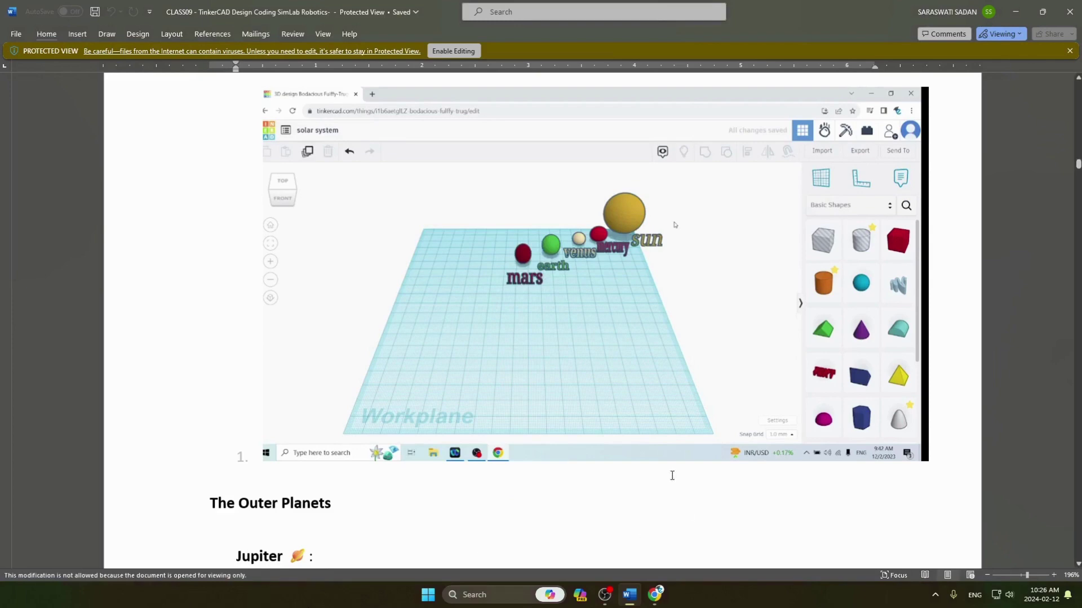
scroll(606, 430, down, 5)
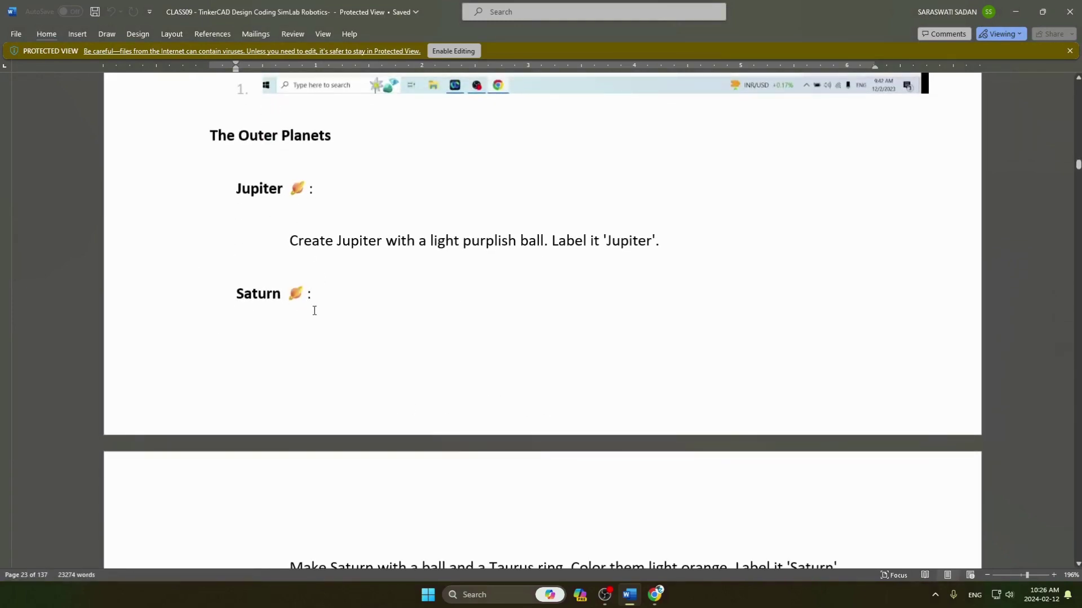
scroll(306, 326, down, 2)
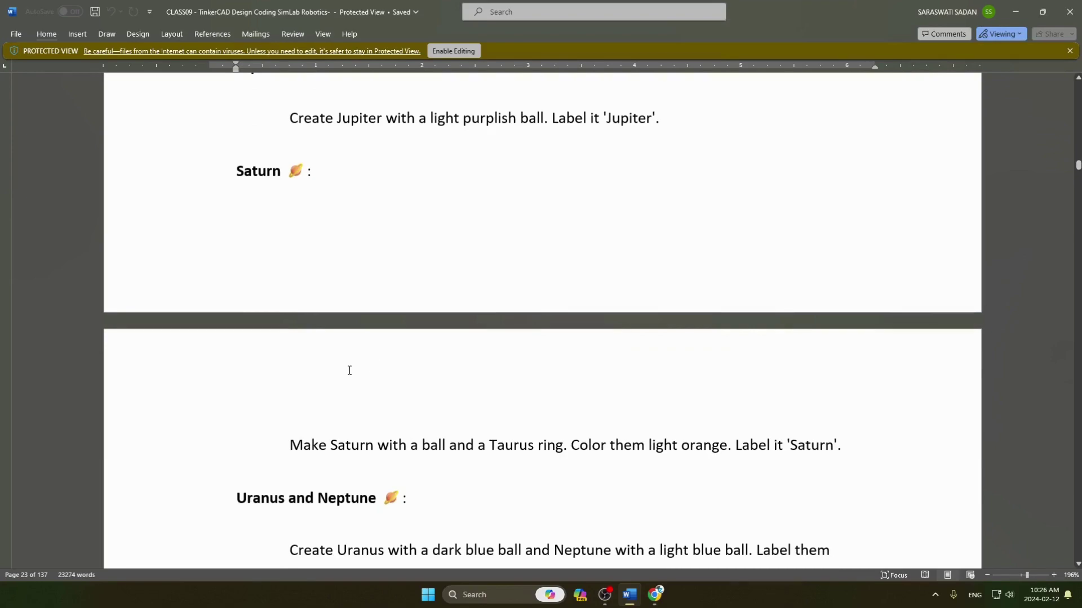
Return to Tinkercad, add a sphere beside Mars on the side away from Earth, and colour it light purple
key(alt+Tab)
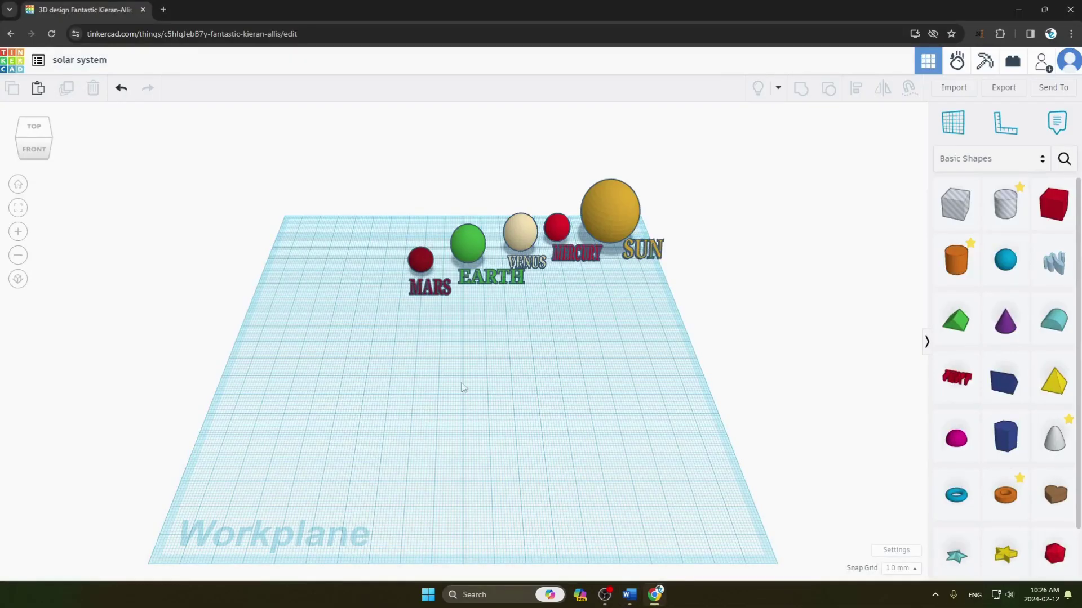
right_click(1001, 280)
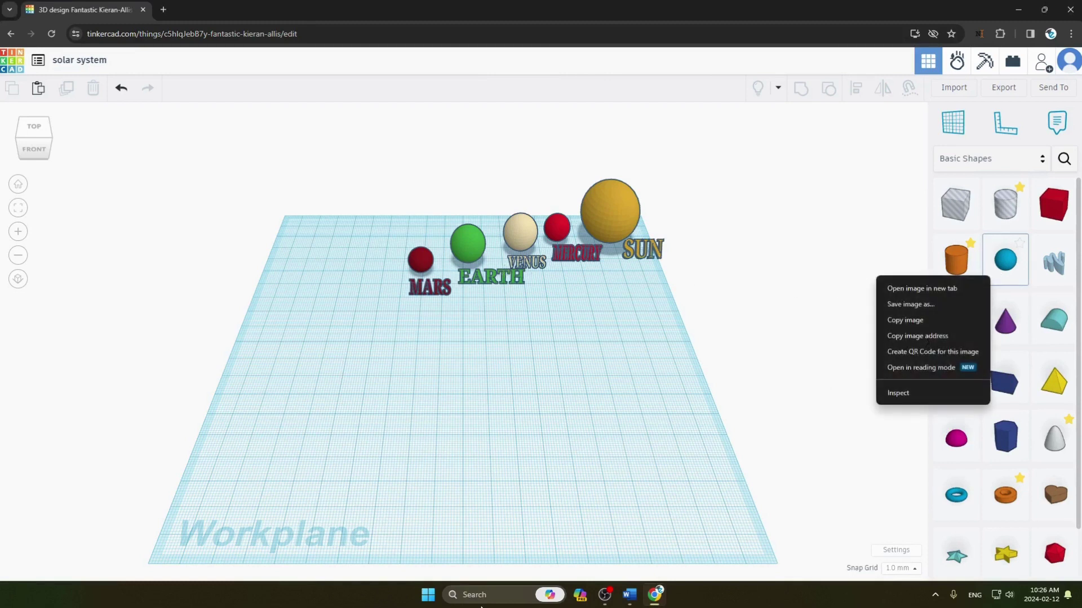
click(697, 387)
drag(1005, 260, 374, 284)
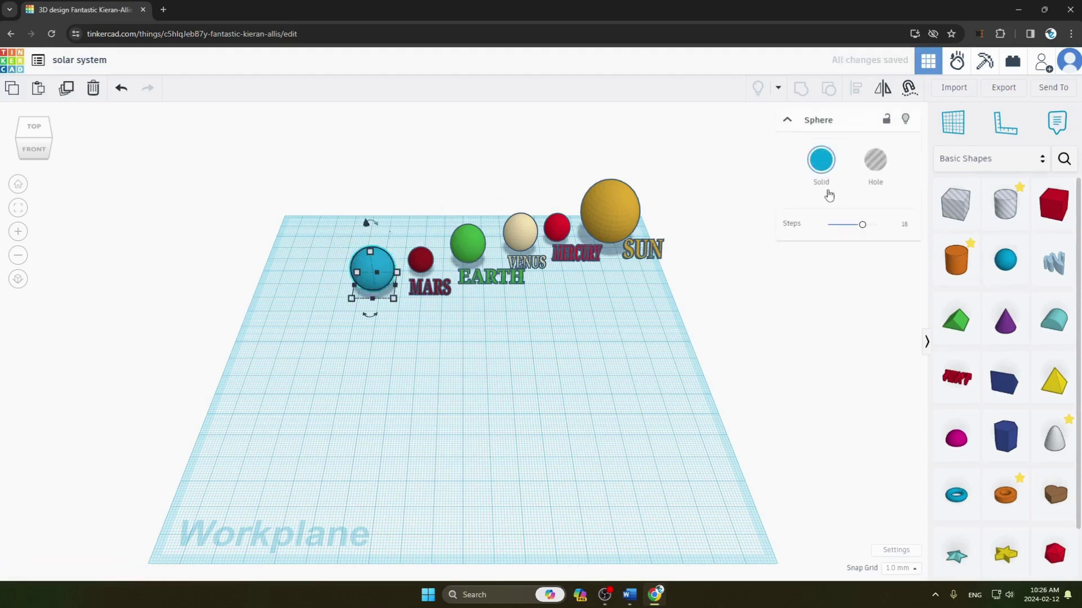
click(822, 170)
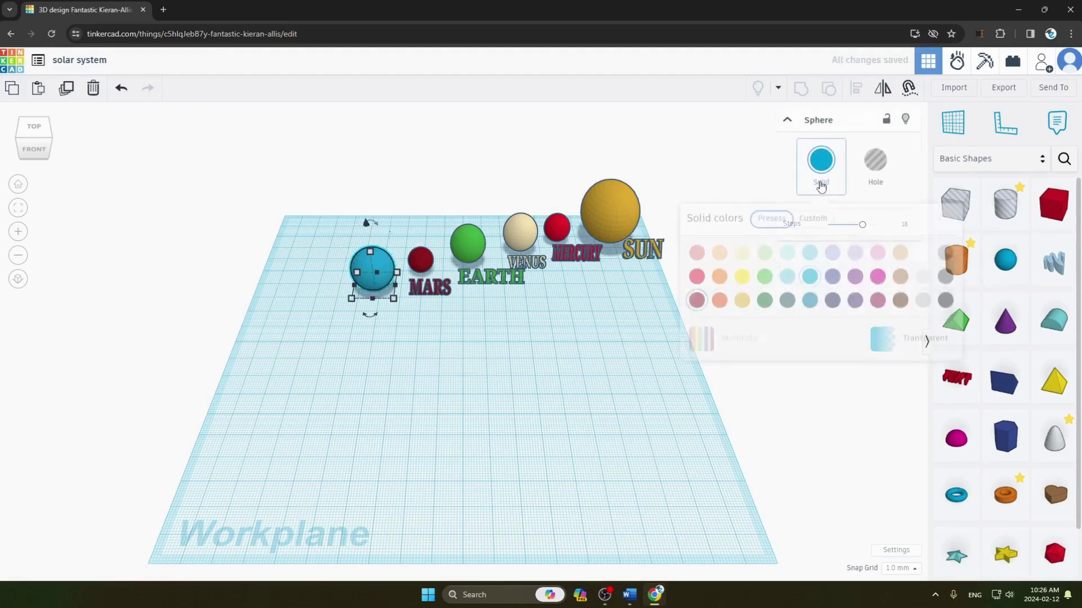
click(862, 258)
click(513, 368)
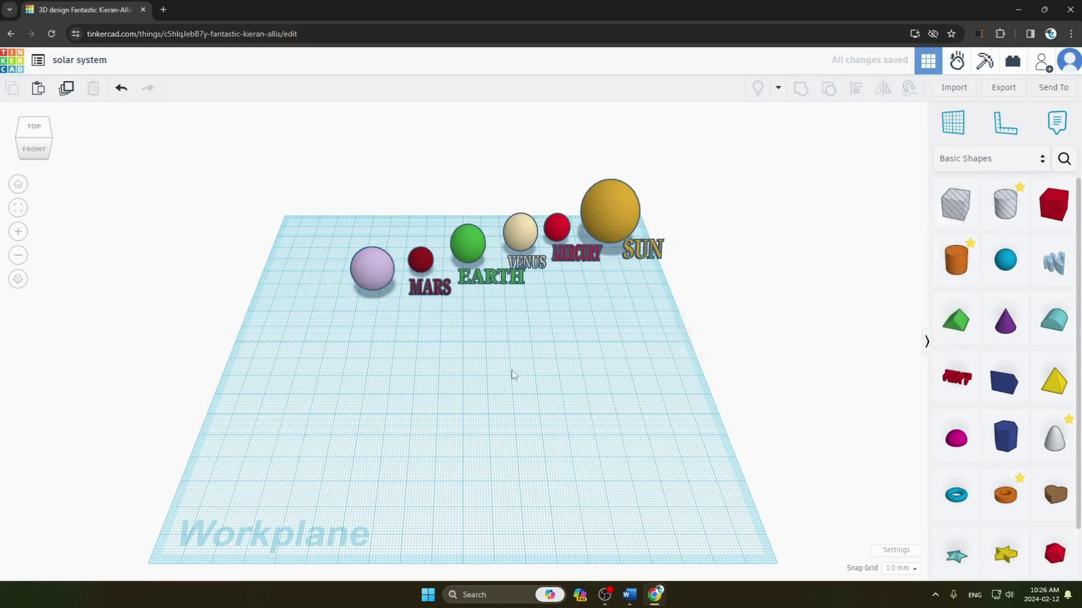
Place a text shape in front of the light purple sphere and colour it light purple to match
click(956, 377)
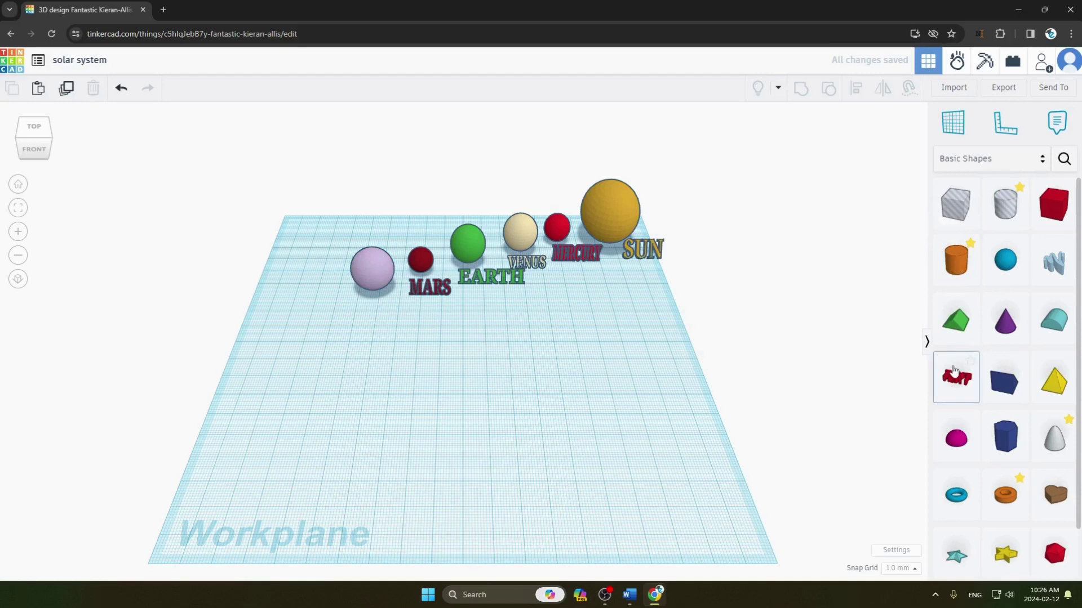
click(331, 341)
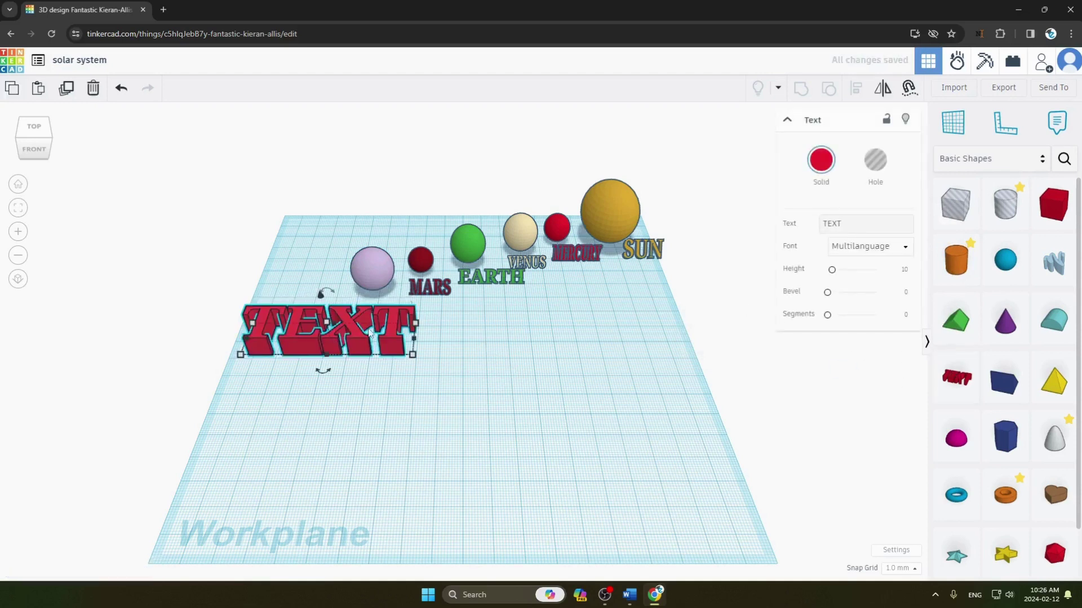
click(822, 165)
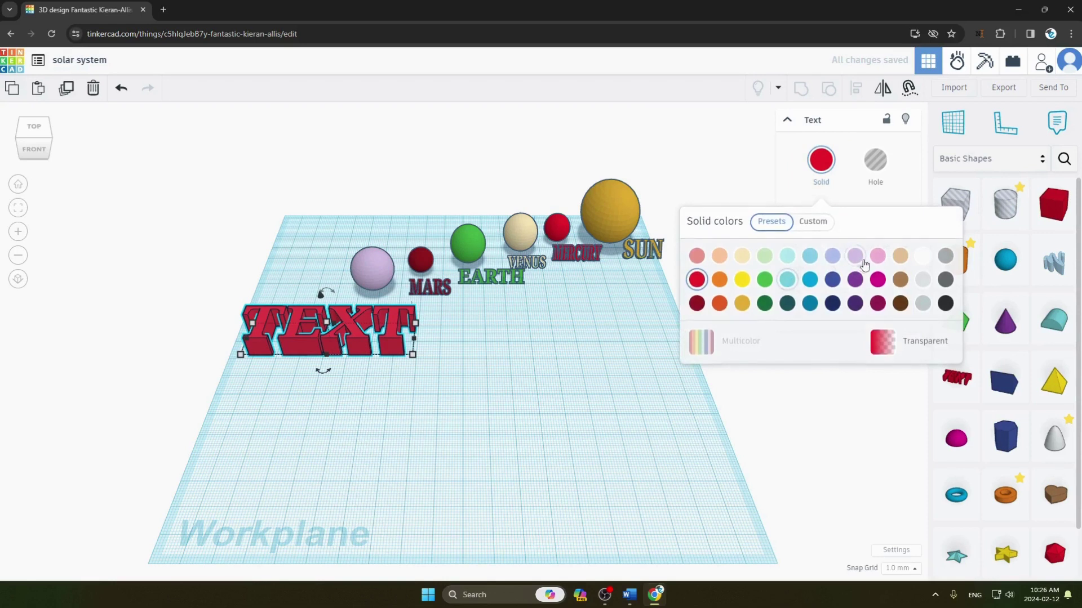
click(855, 256)
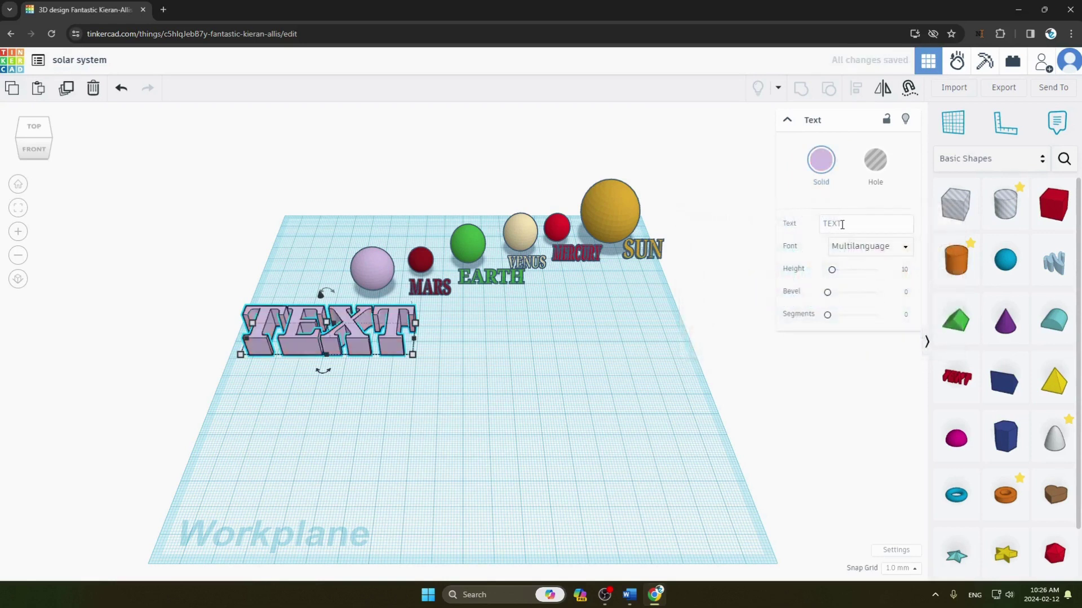
Change the light purple text shape's wording to JUPITER
click(850, 230)
key(BackSpace)
key(BackSpace)
key(BackSpace)
key(BackSpace)
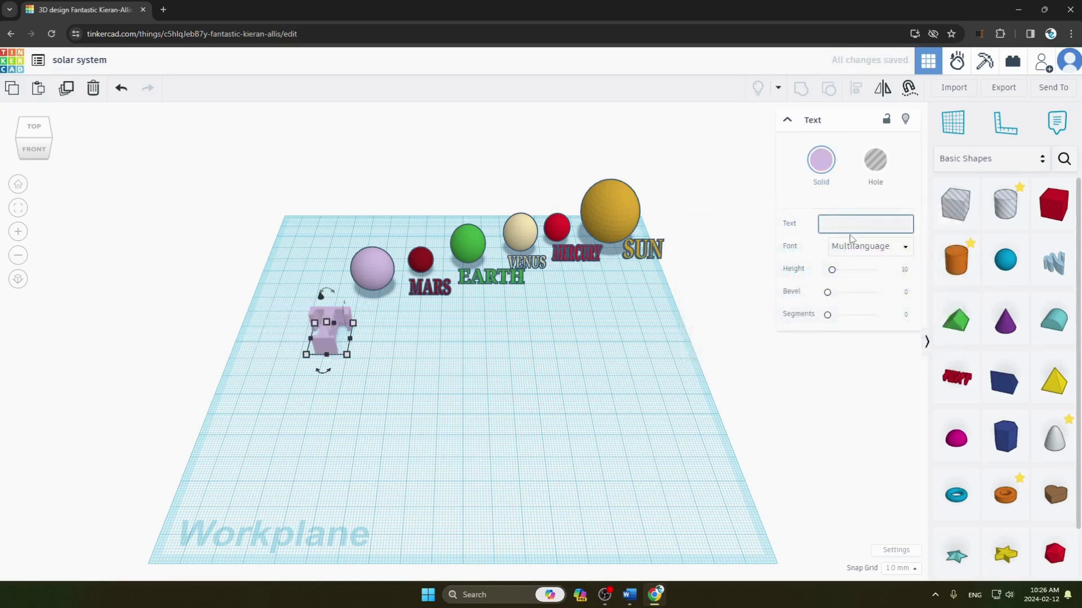
text(JUPI)
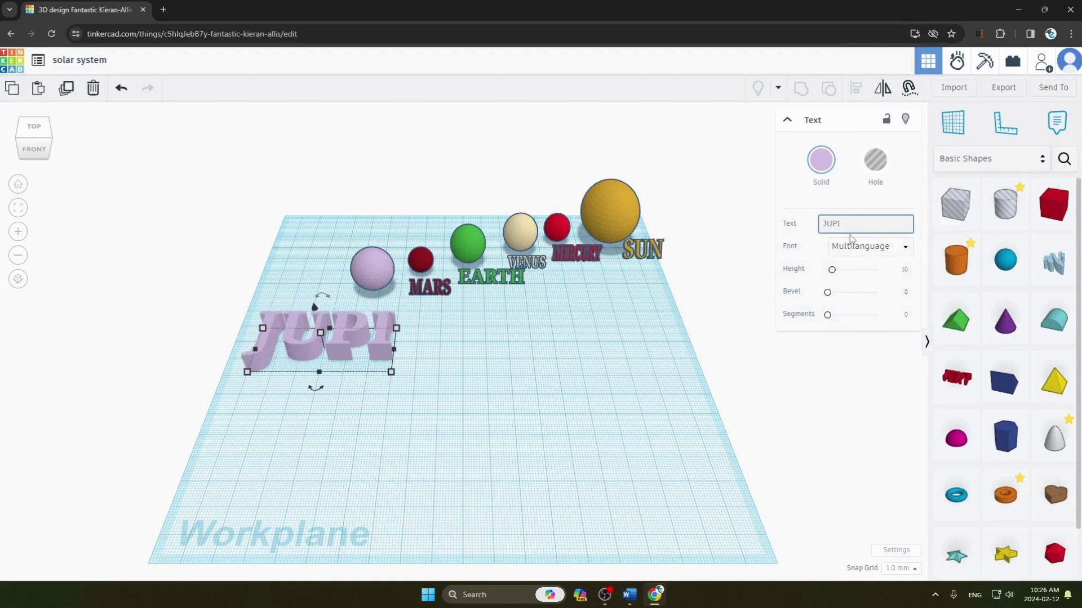
text(TER)
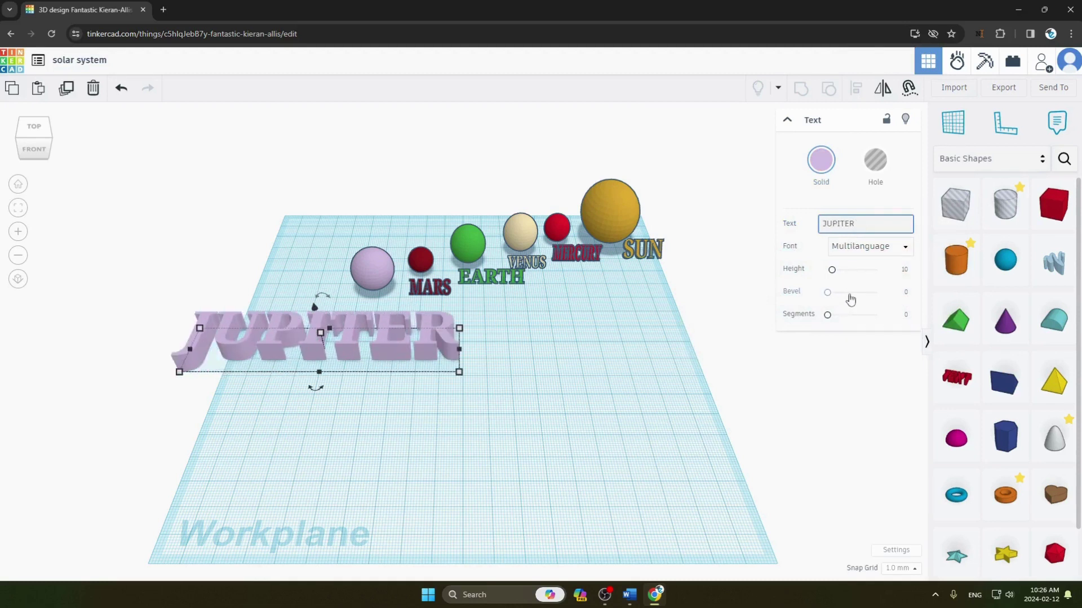
Set the JUPITER text's height to 0.1 and scale the text down to a small label
drag(832, 276, 826, 274)
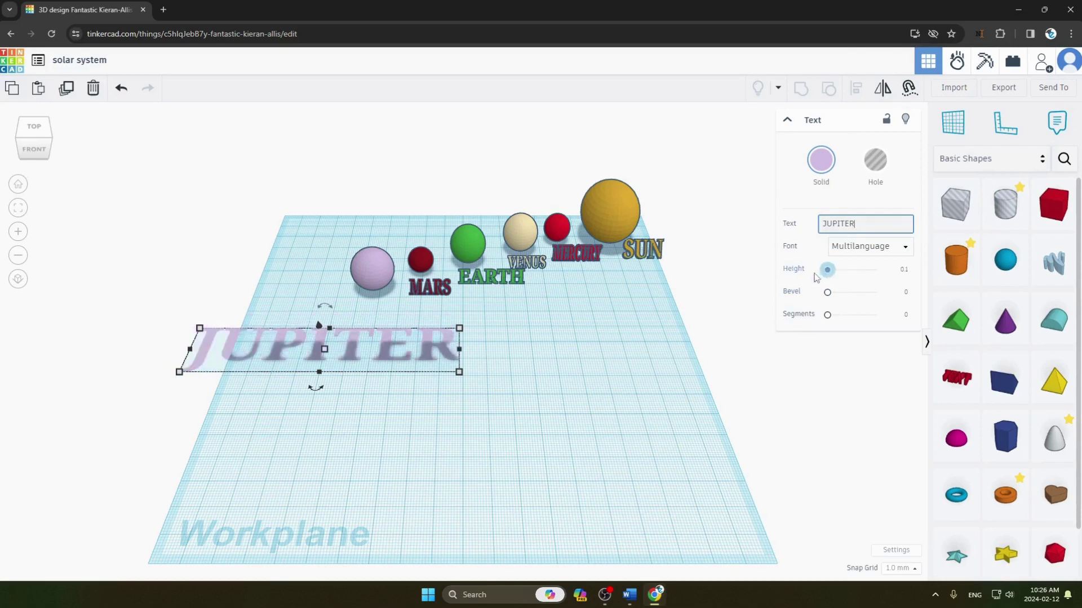
drag(459, 373, 282, 349)
click(250, 386)
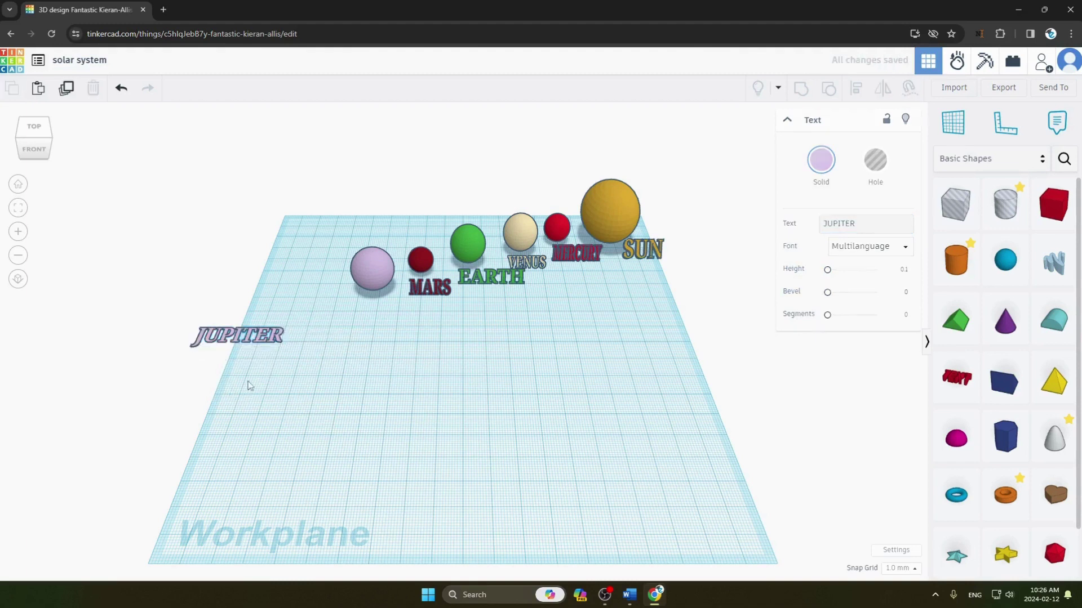
click(282, 340)
click(285, 385)
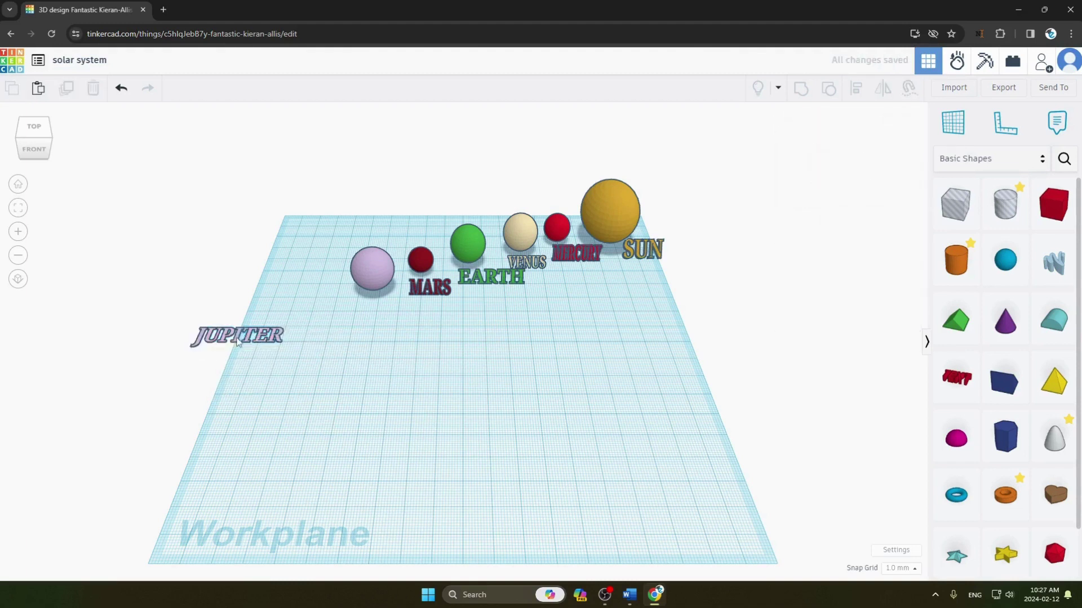
Place the JUPITER label in front of the light purple sphere, tilted up 43°, and narrow it to about the sphere's width
drag(236, 343, 389, 302)
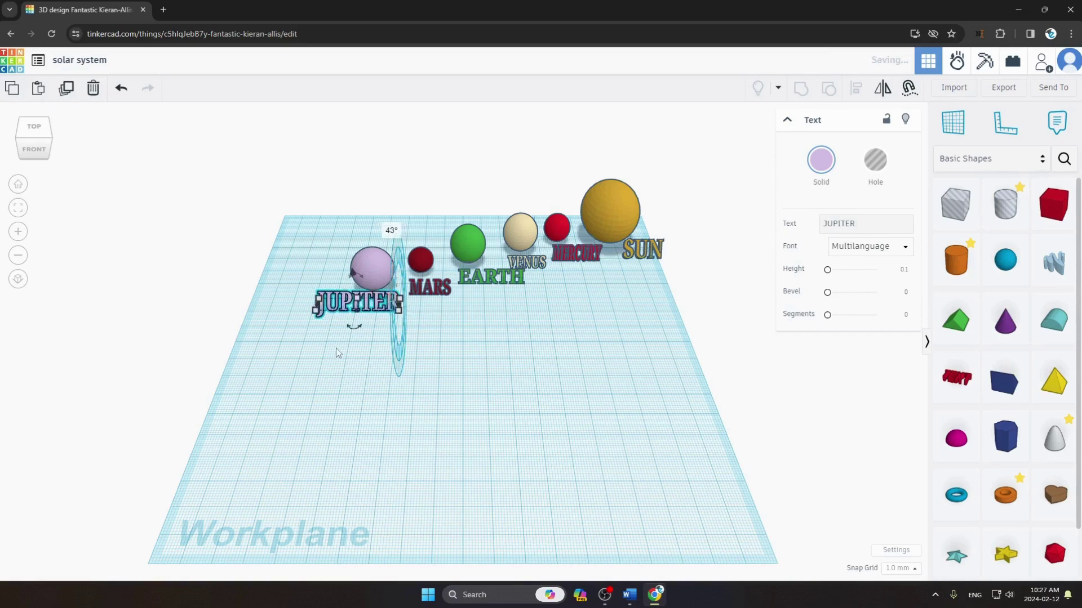
click(350, 357)
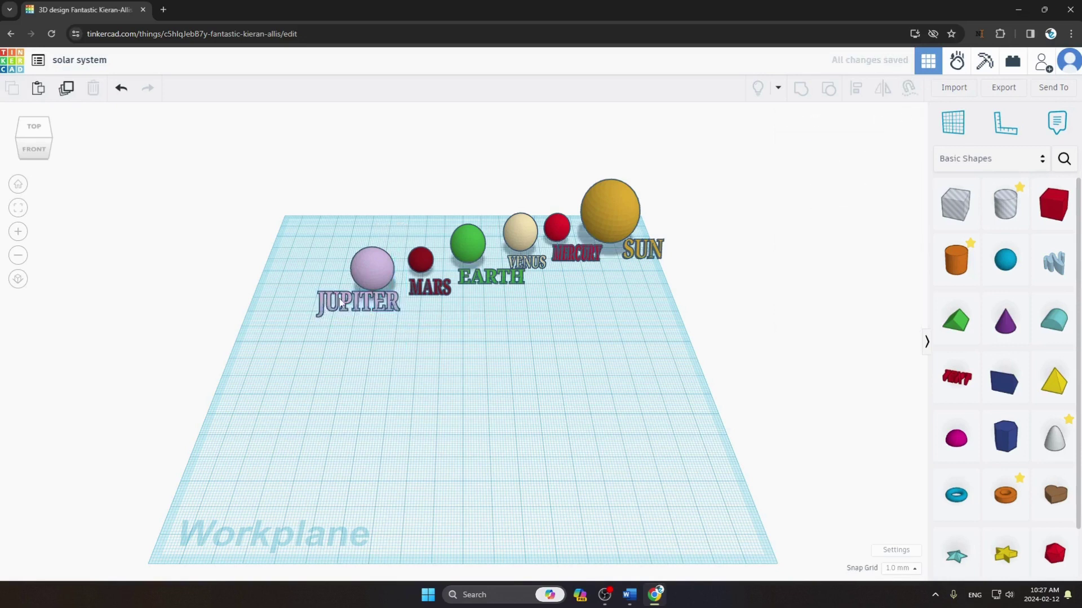
click(362, 307)
mouse_move(328, 315)
mouse_down()
mouse_move(315, 310)
mouse_move(346, 309)
mouse_up()
click(355, 326)
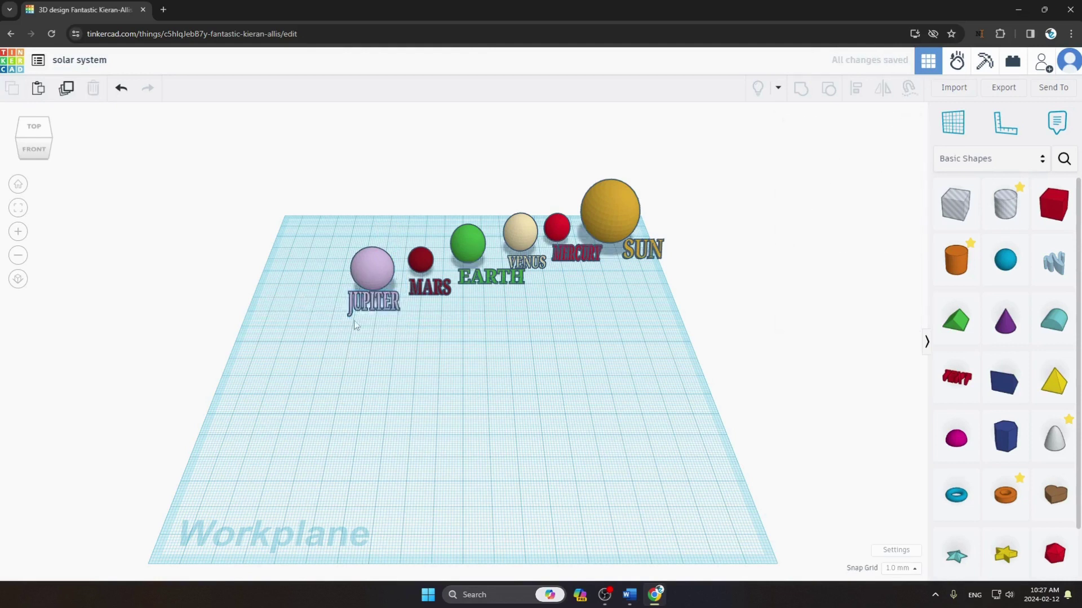
click(392, 307)
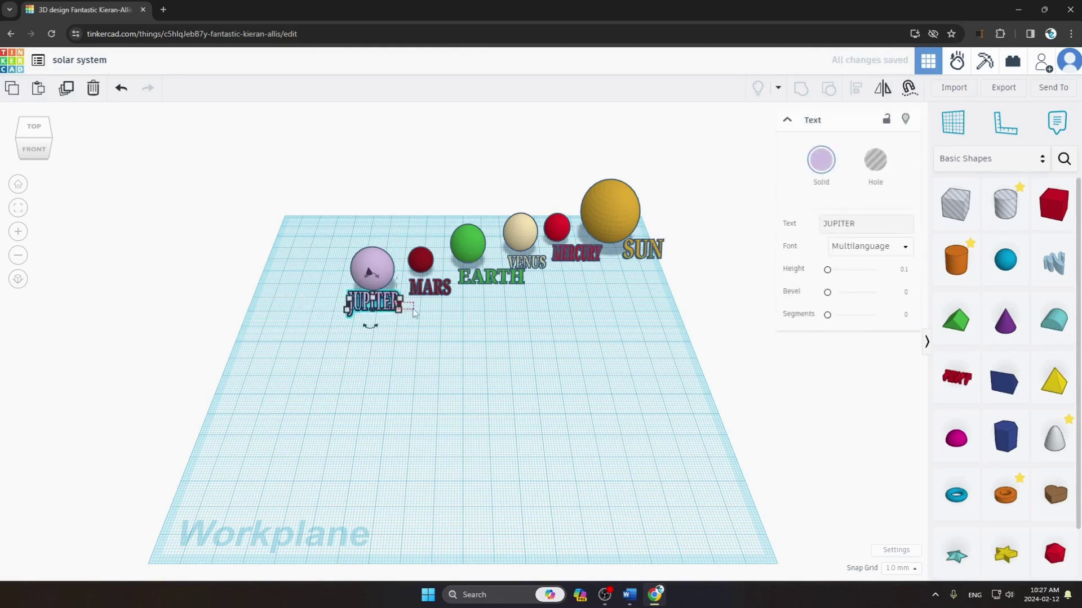
click(386, 332)
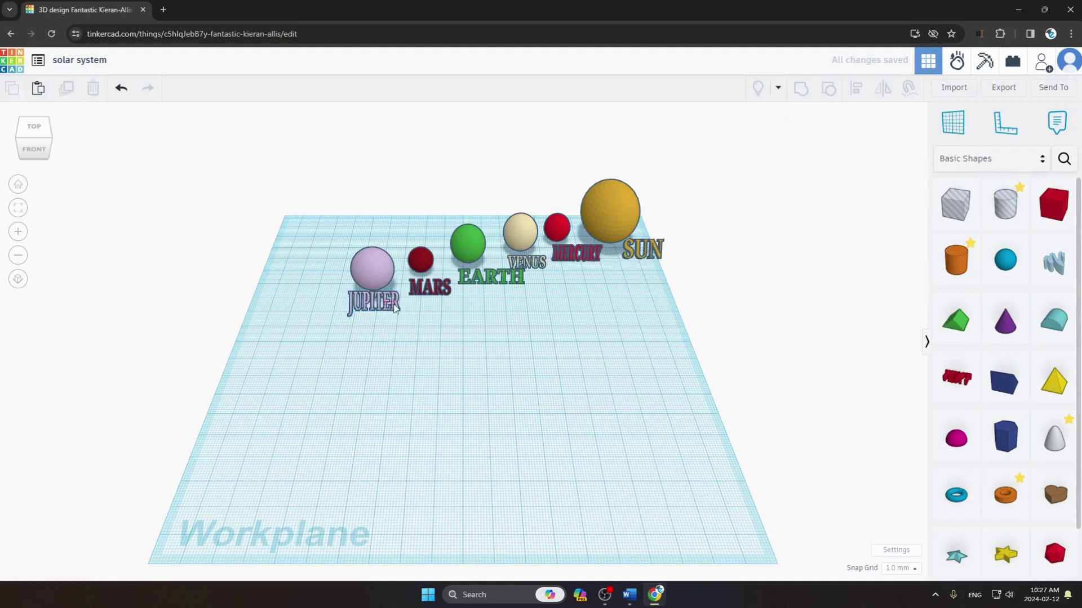
click(394, 307)
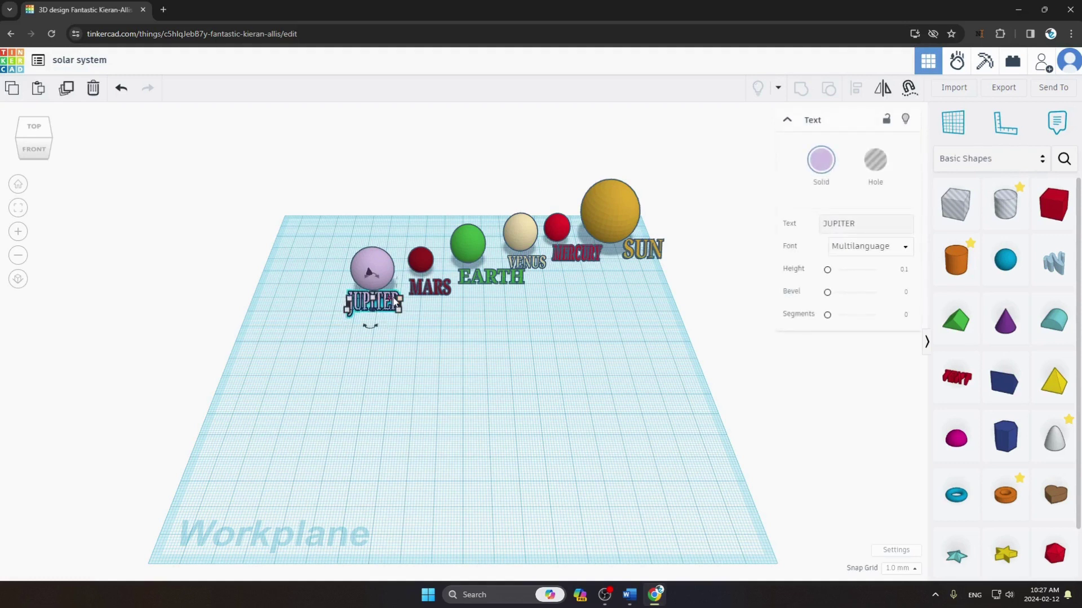
click(415, 355)
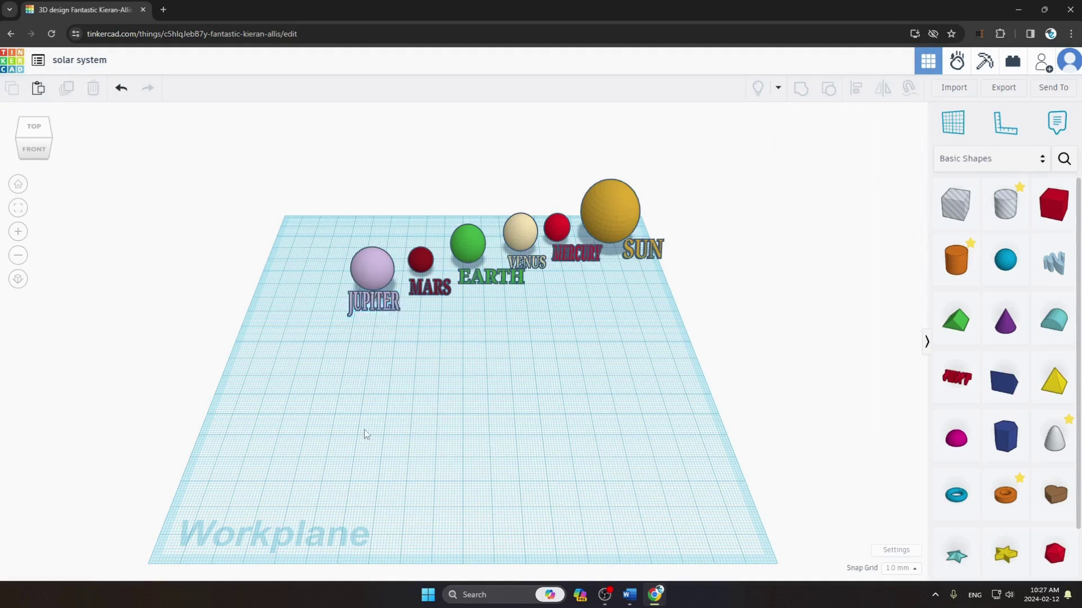
Switch to the Word guide and review the outer planets instructions and the picture of the finished solar system
key(alt+Tab)
scroll(202, 400, down, 5)
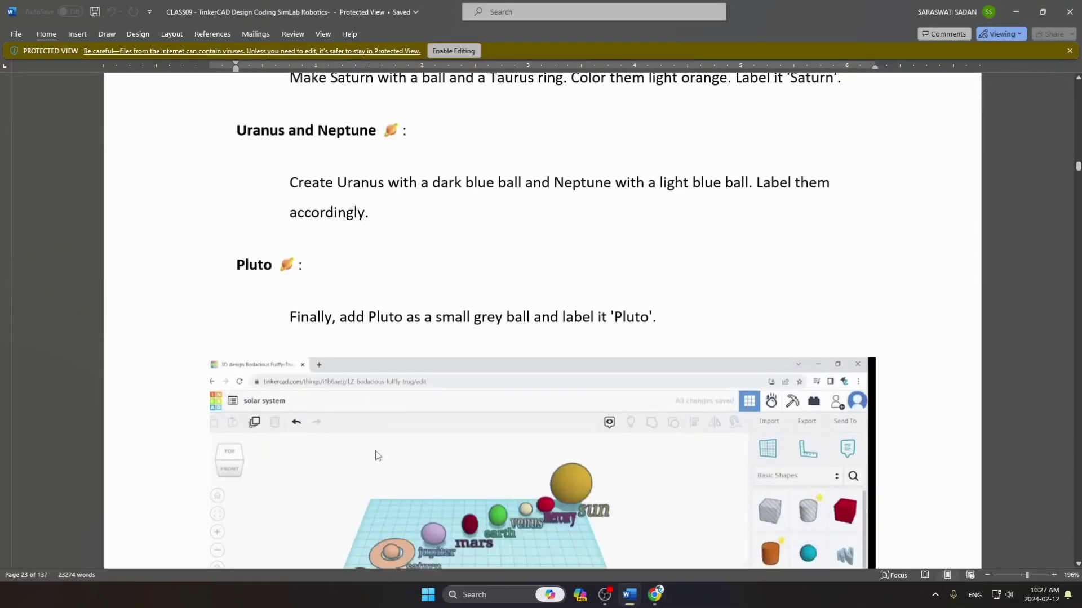
scroll(202, 400, up, 5)
scroll(251, 229, down, 15)
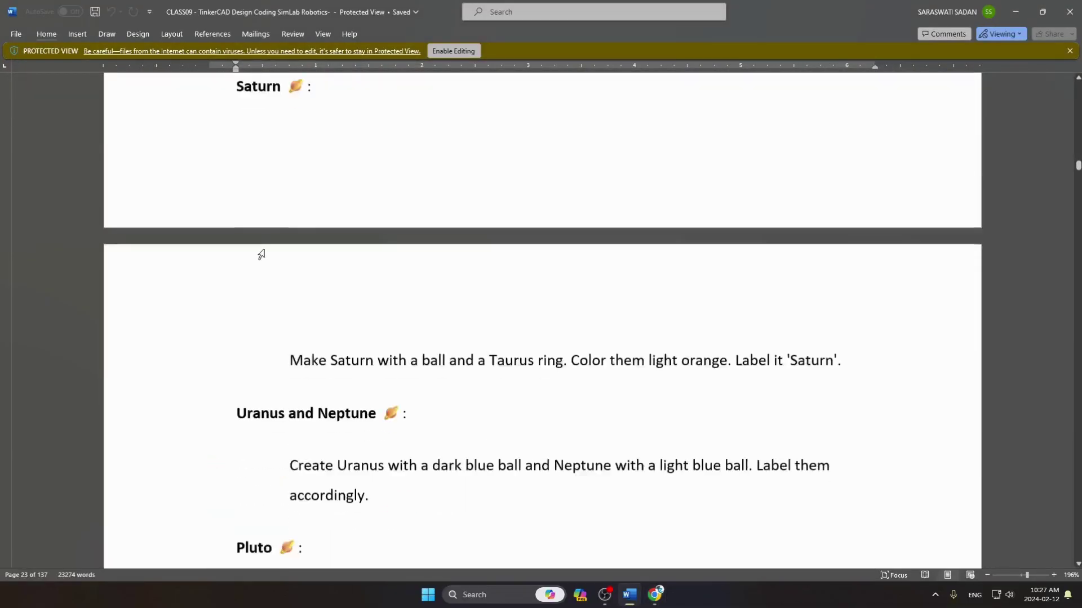
scroll(320, 389, up, 15)
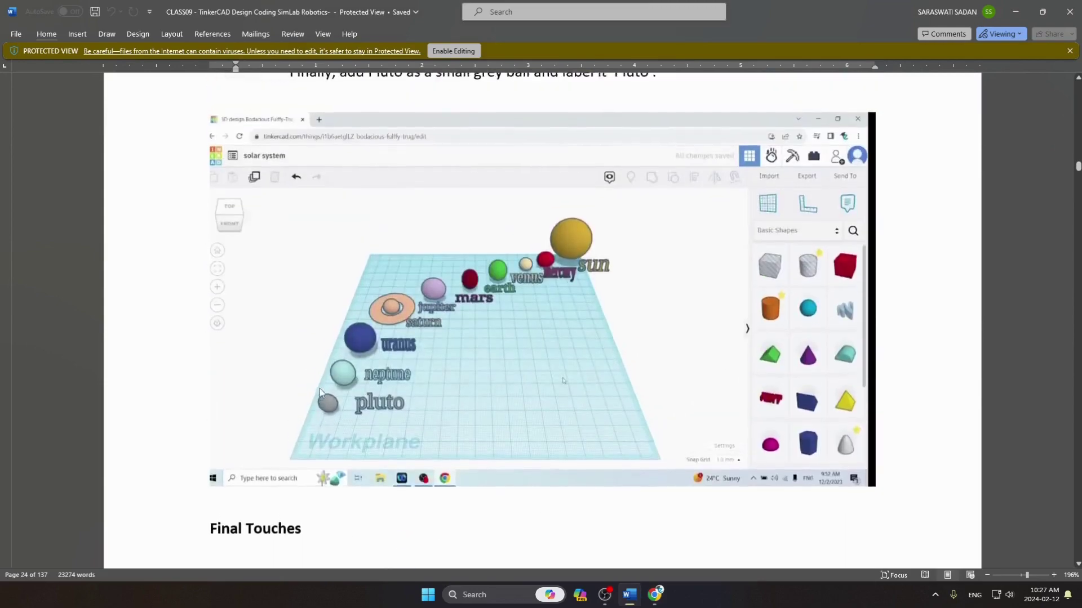
Return to Tinkercad, add a torus in front of Jupiter, and set its radius to 9.86, tube to 1.822, sides to 13 and steps to 22
key(alt+Tab)
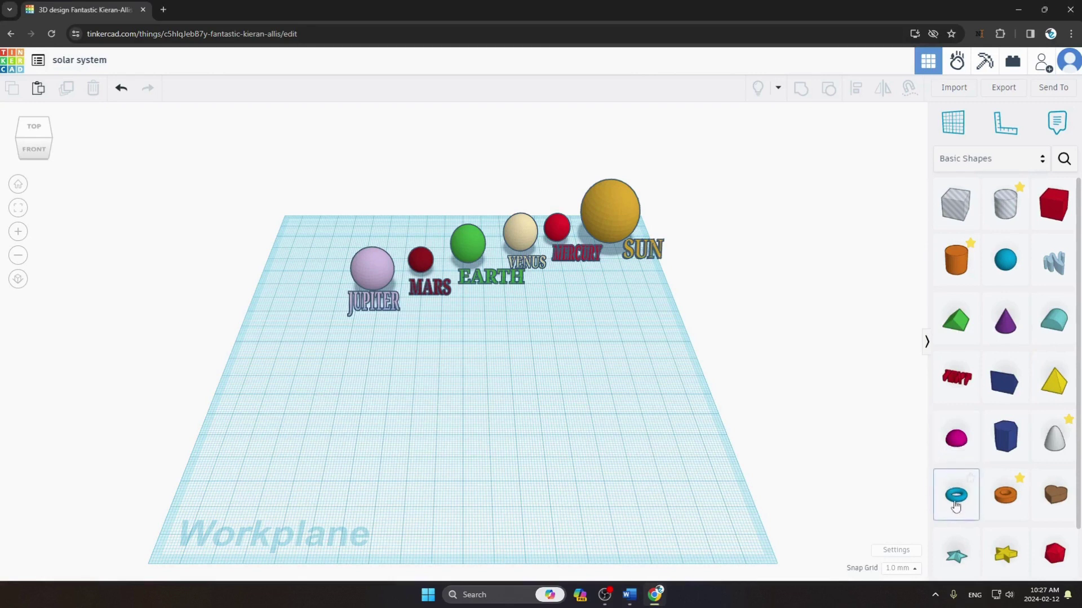
drag(956, 495, 383, 389)
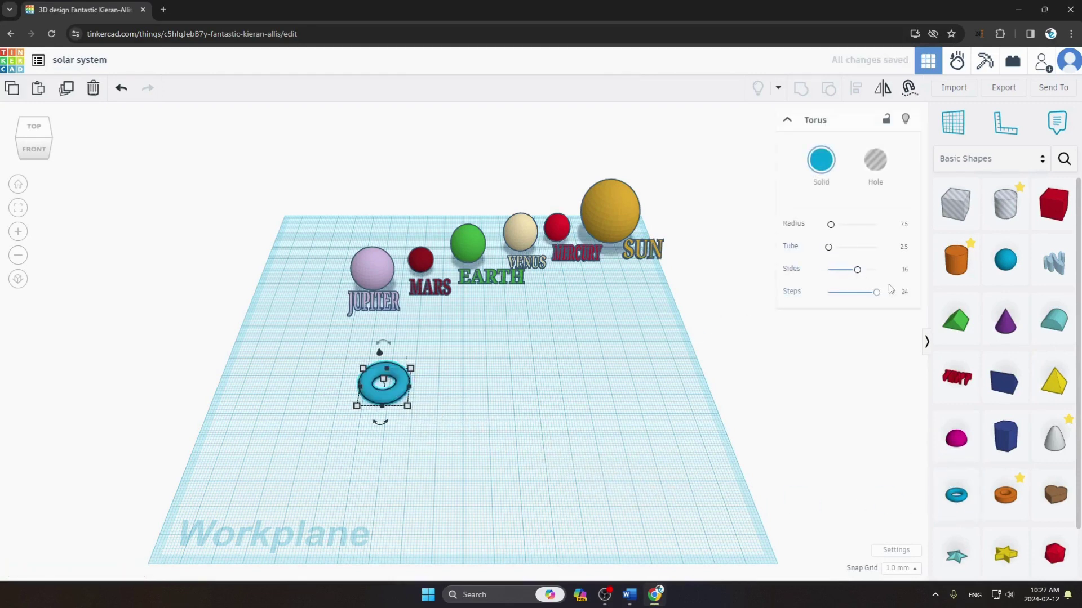
drag(833, 231, 834, 230)
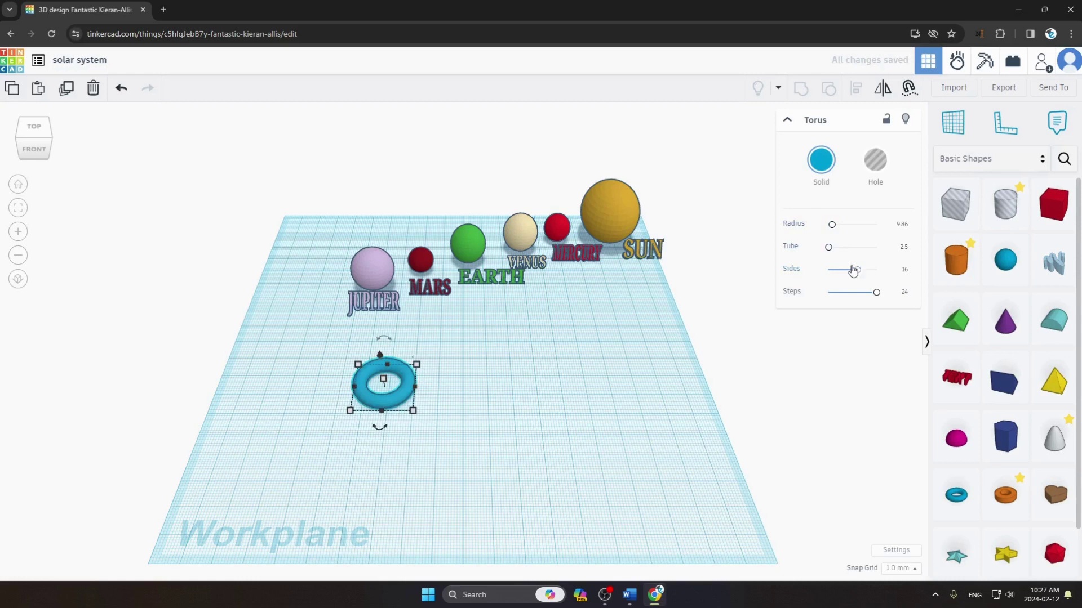
drag(856, 272, 853, 271)
drag(853, 273, 828, 263)
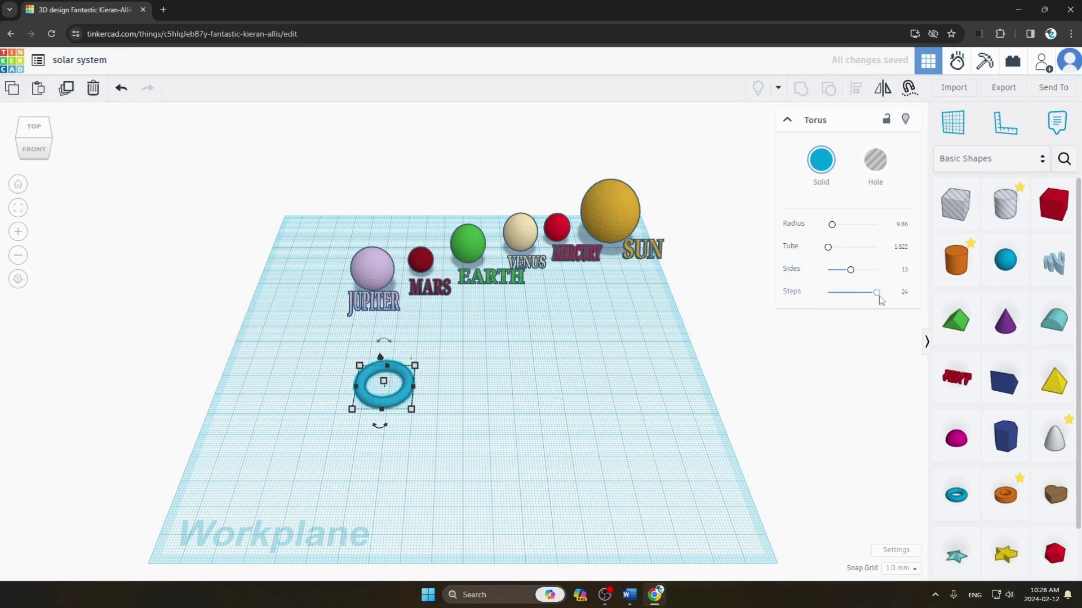
mouse_move(880, 297)
mouse_down()
mouse_move(850, 300)
mouse_move(872, 302)
mouse_up()
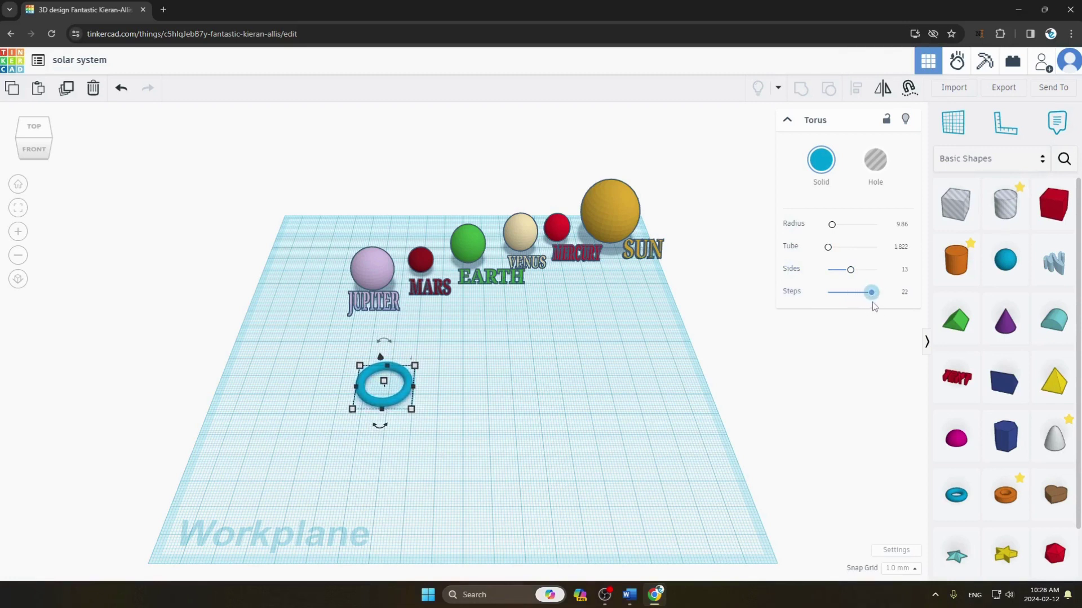
drag(836, 231, 833, 232)
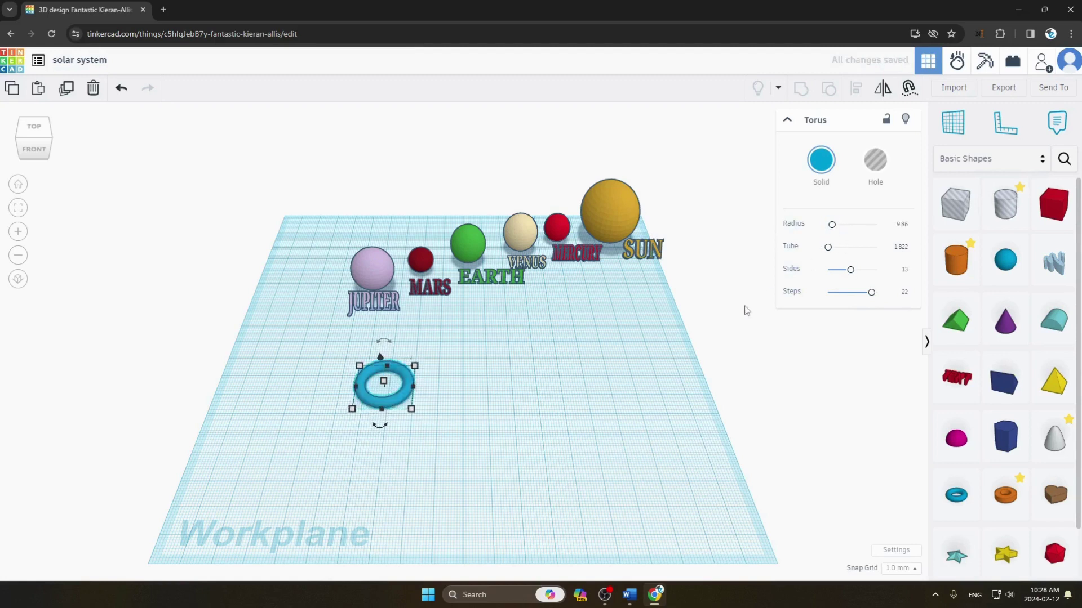
click(554, 340)
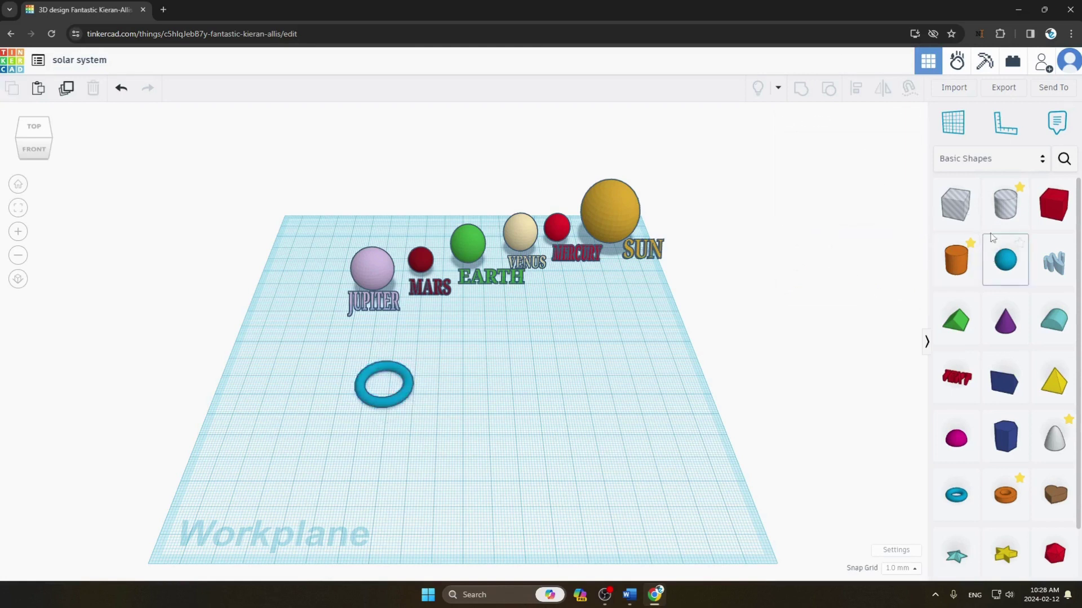
Add a sphere on the workplane beside the torus and shrink it to a base of about 13 by 11 mm
drag(1005, 260, 517, 393)
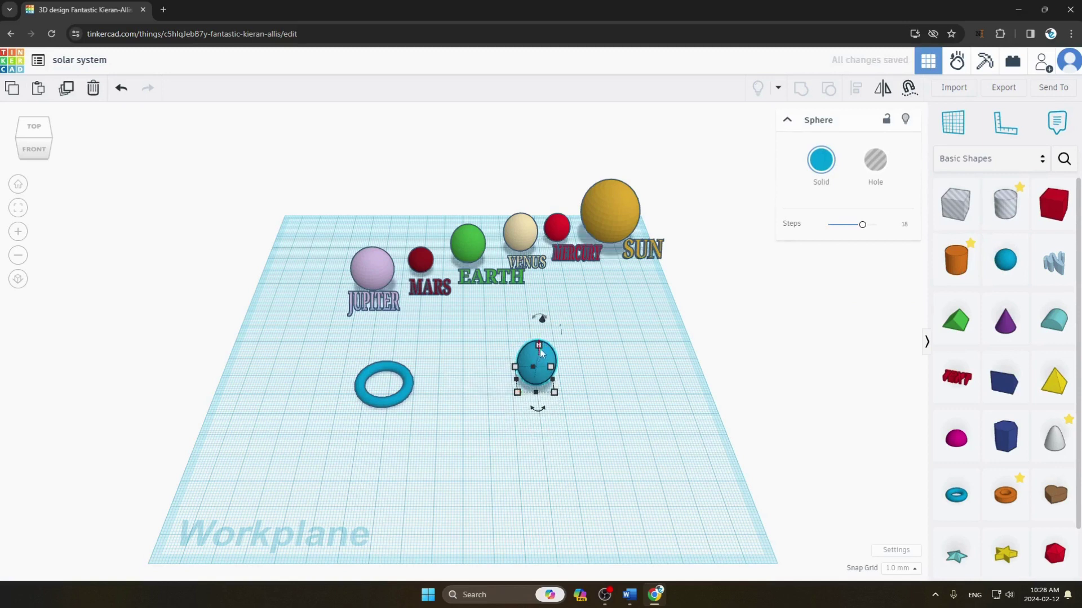
drag(540, 349, 549, 388)
click(820, 169)
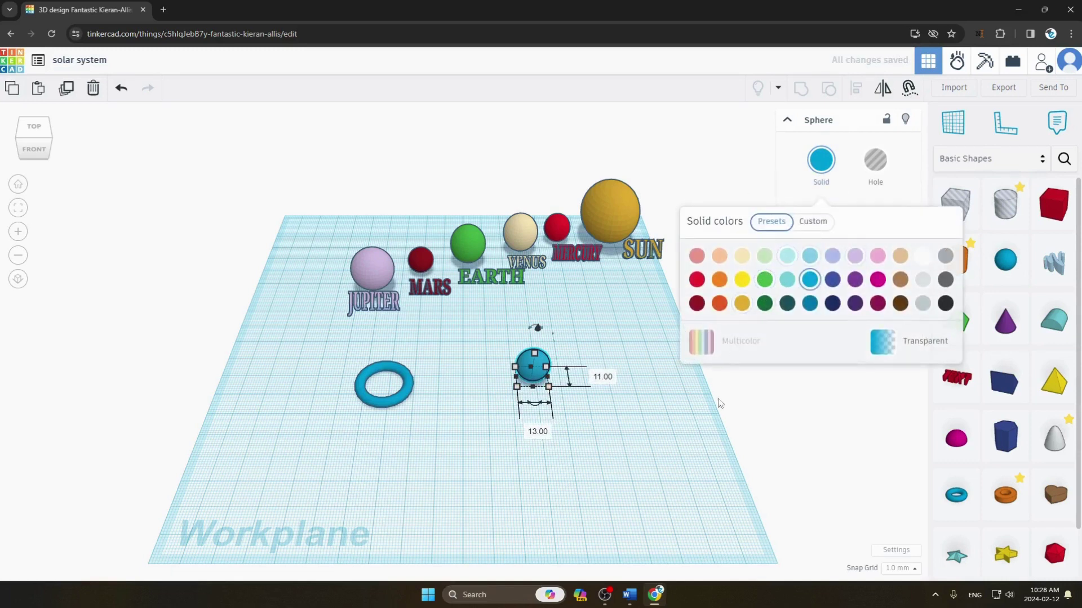
Switch to the Word guide and check the colour instruction and reference picture for Saturn
key(alt+Tab)
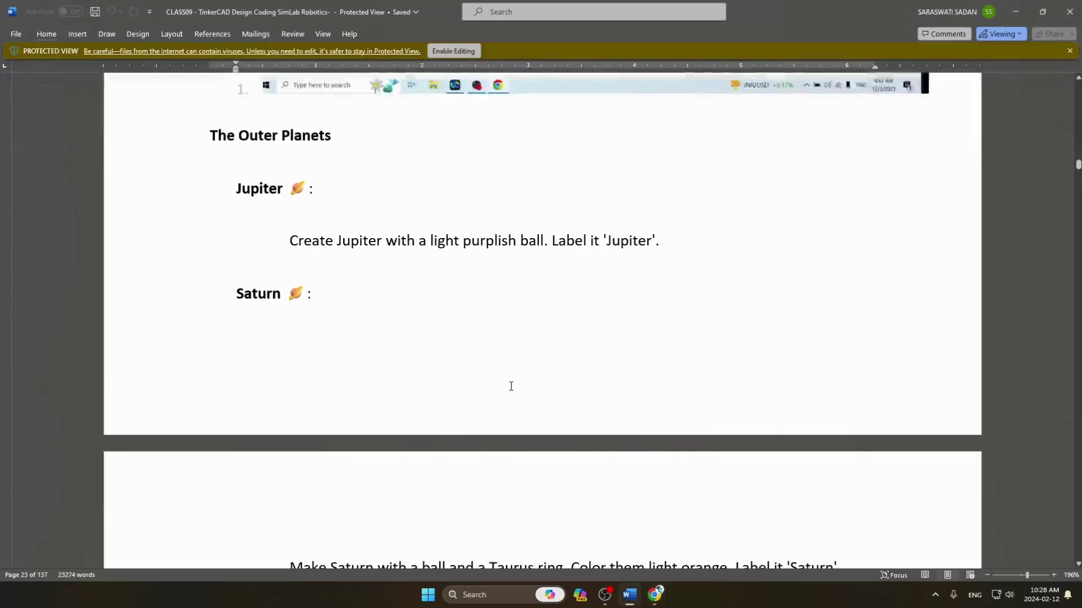
scroll(509, 381, down, 5)
scroll(509, 376, down, 4)
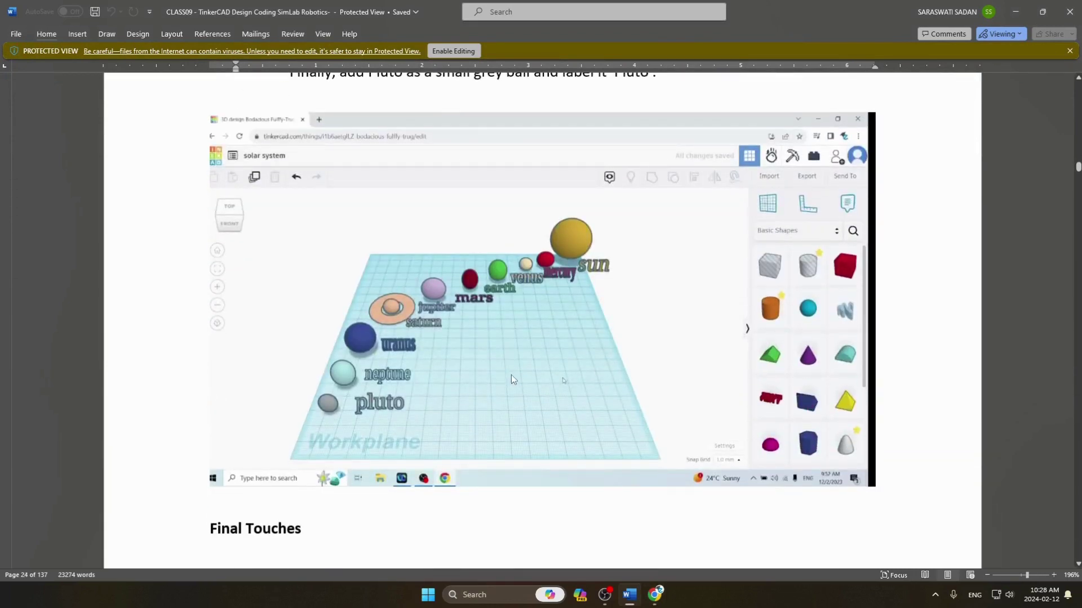
scroll(513, 373, up, 12)
scroll(513, 373, down, 5)
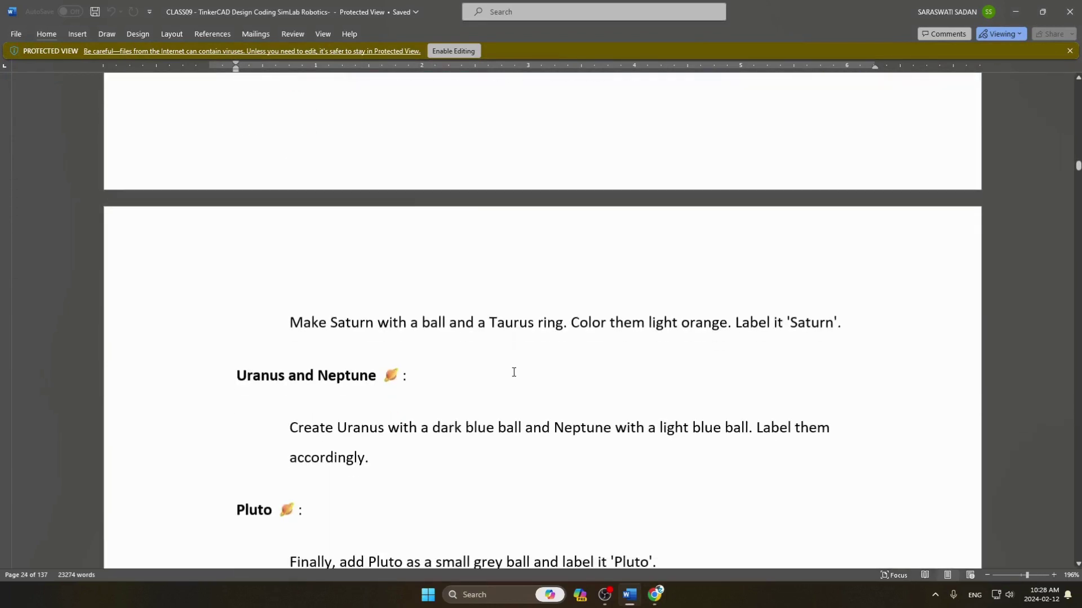
scroll(519, 368, up, 3)
scroll(519, 367, down, 1)
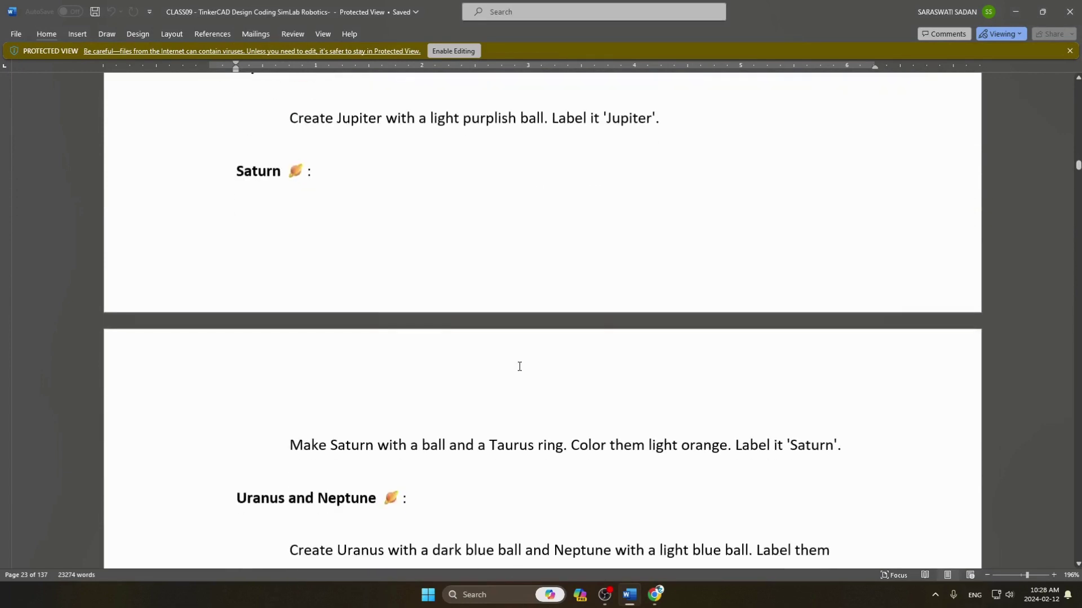
Return to Tinkercad and colour both the small blue sphere and the torus light orange
key(alt+Tab)
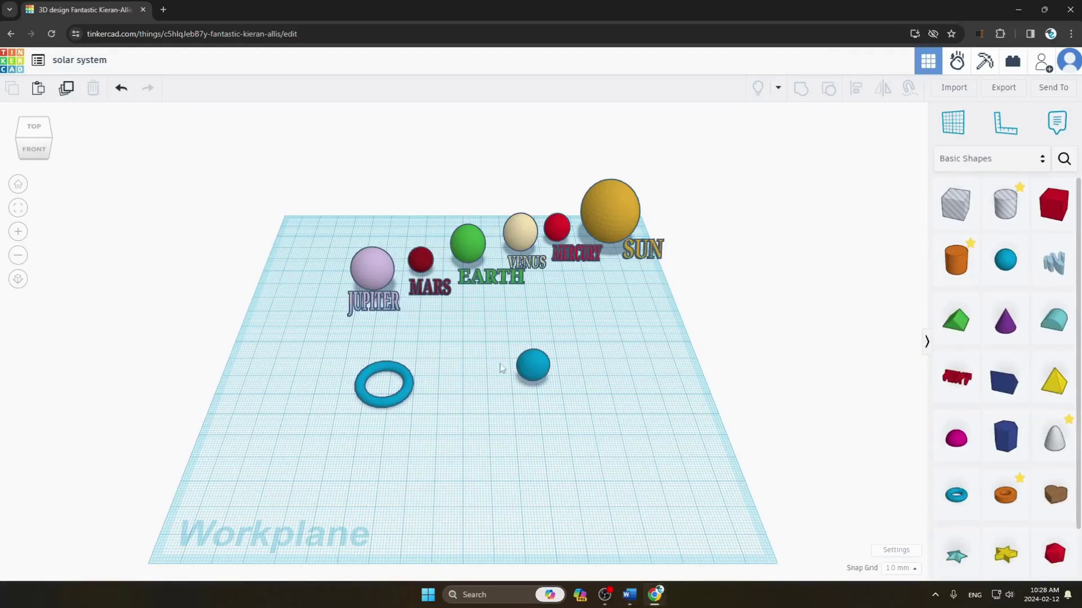
click(532, 366)
click(804, 177)
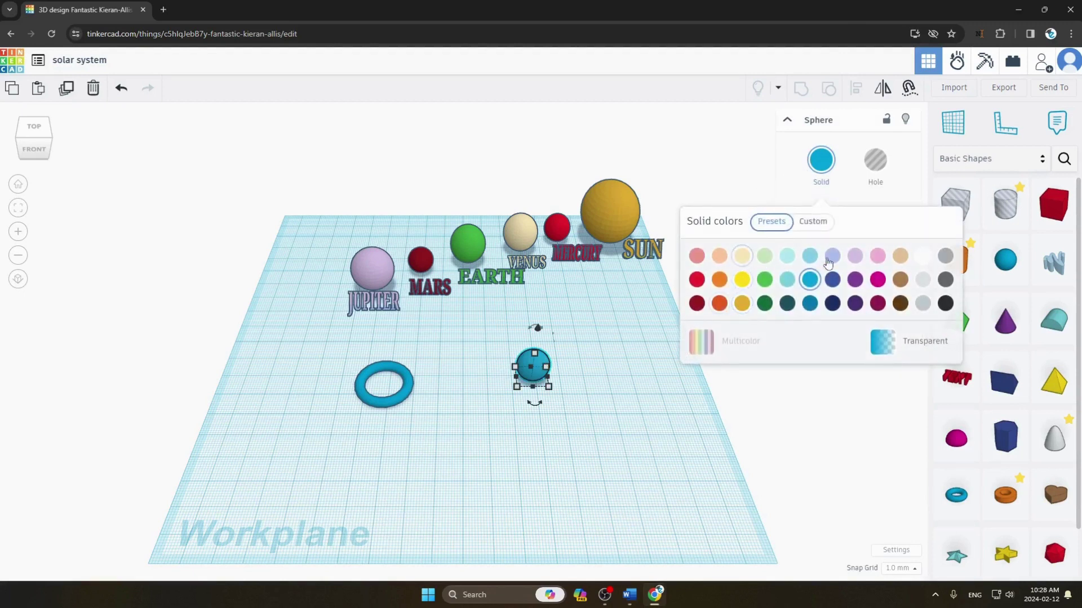
click(719, 257)
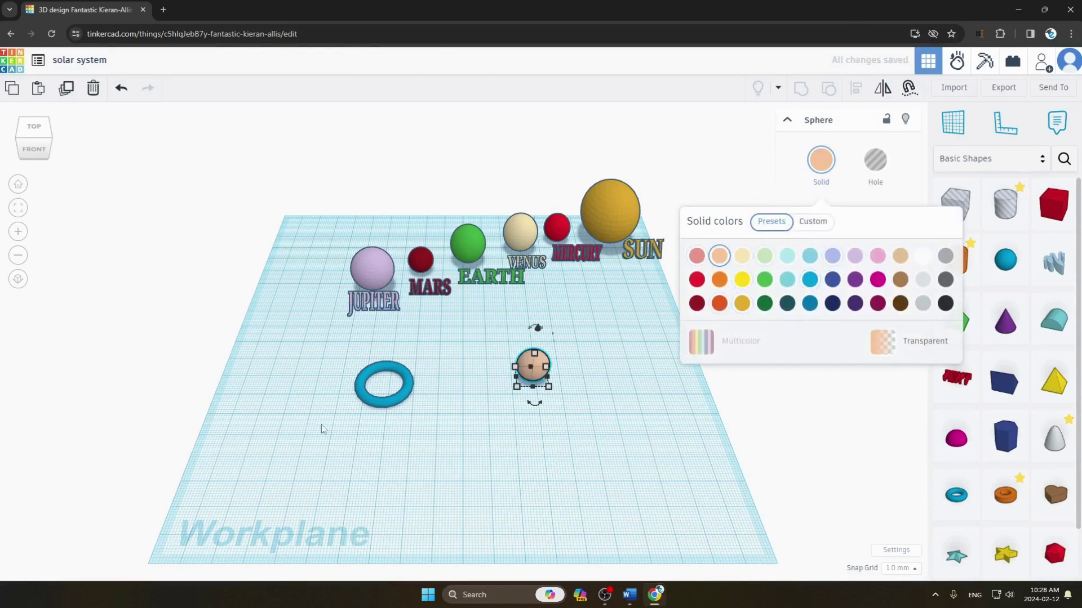
click(397, 401)
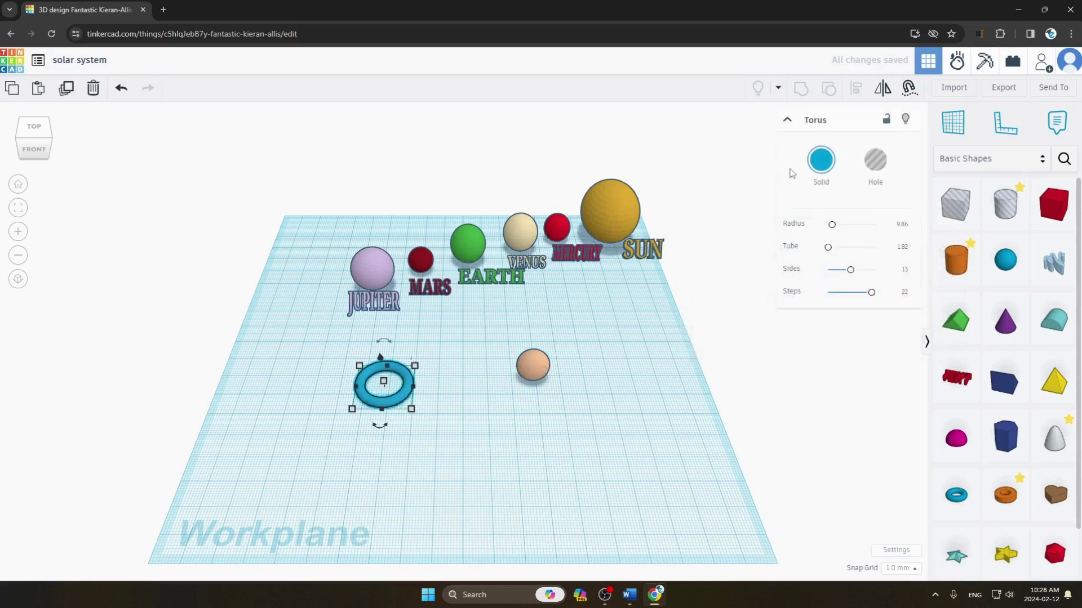
click(822, 164)
click(718, 256)
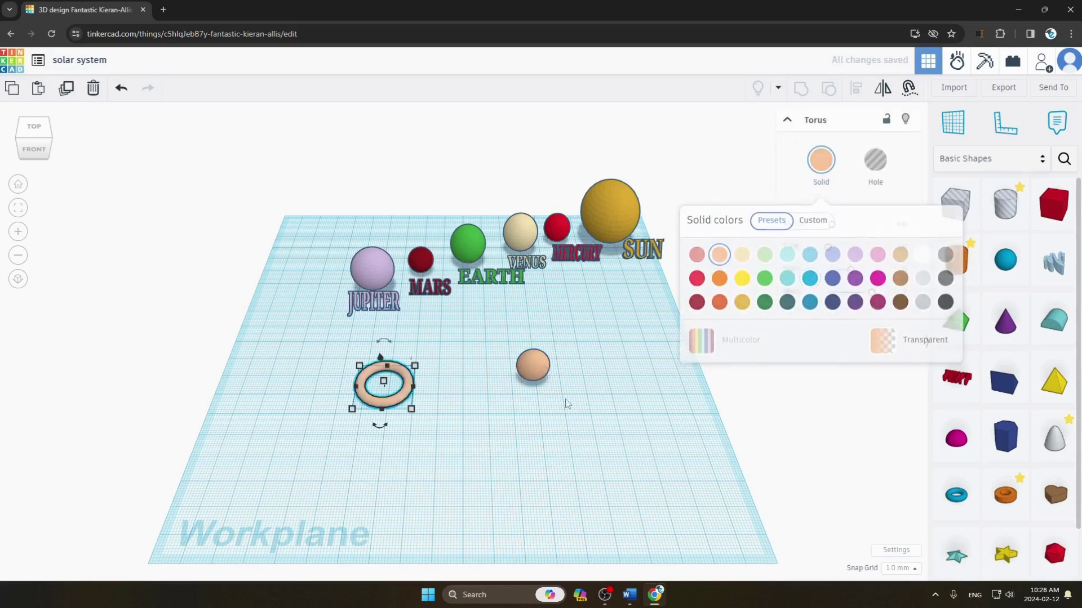
click(567, 406)
Move the light orange sphere beside Jupiter and place the torus around it as Saturn's ring
drag(538, 372, 324, 306)
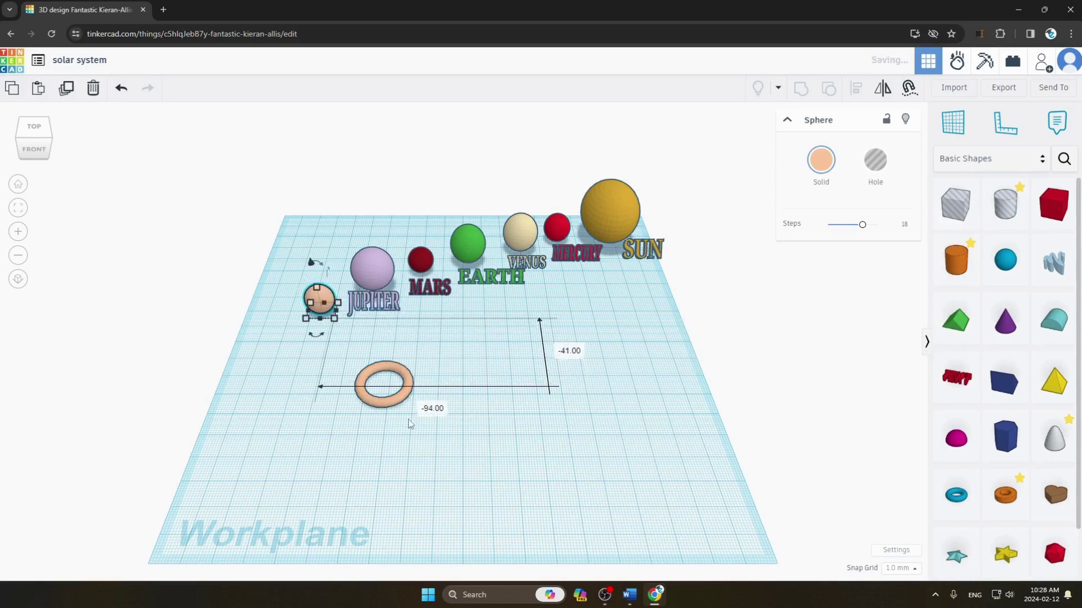
drag(397, 407, 331, 322)
mouse_move(316, 283)
mouse_down()
mouse_move(314, 271)
mouse_move(308, 278)
mouse_up()
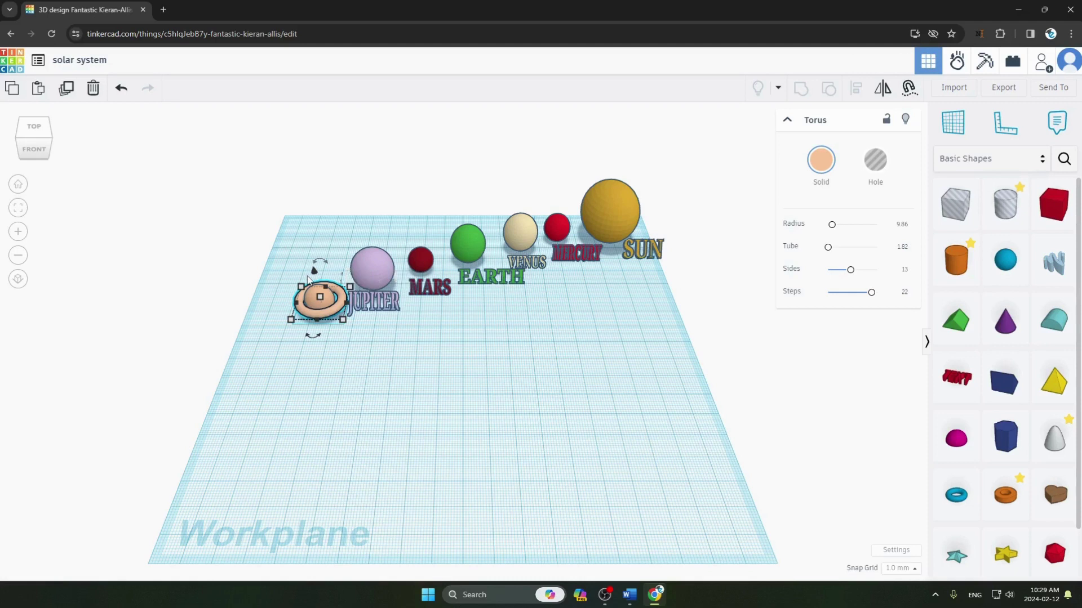
Shift Saturn's sphere and then its ring about 11 mm farther from Jupiter and forward, keeping the ring centred around the sphere
click(323, 315)
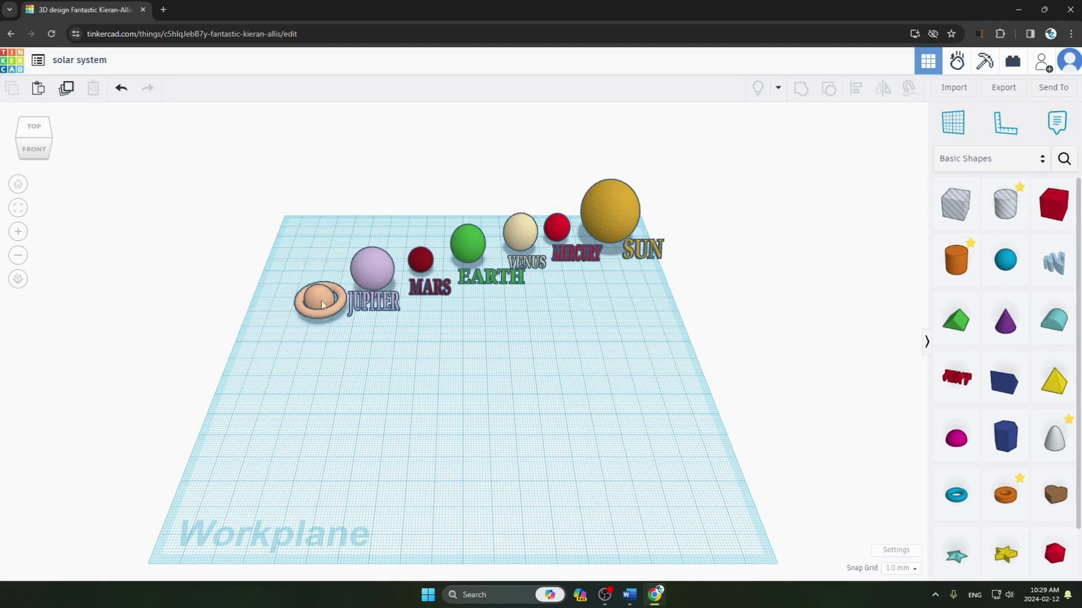
drag(323, 301, 321, 314)
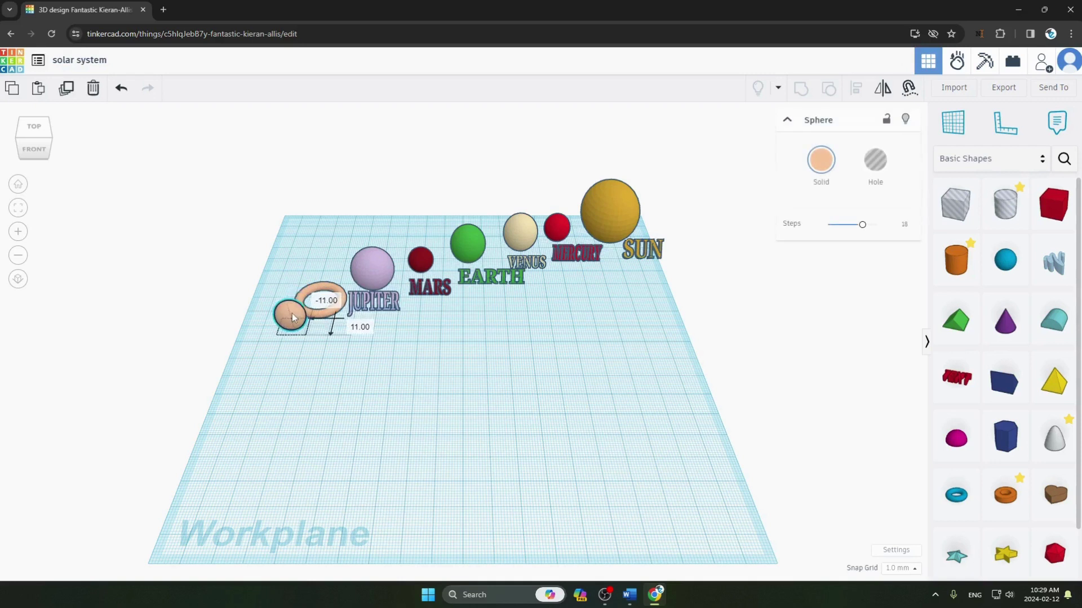
click(321, 315)
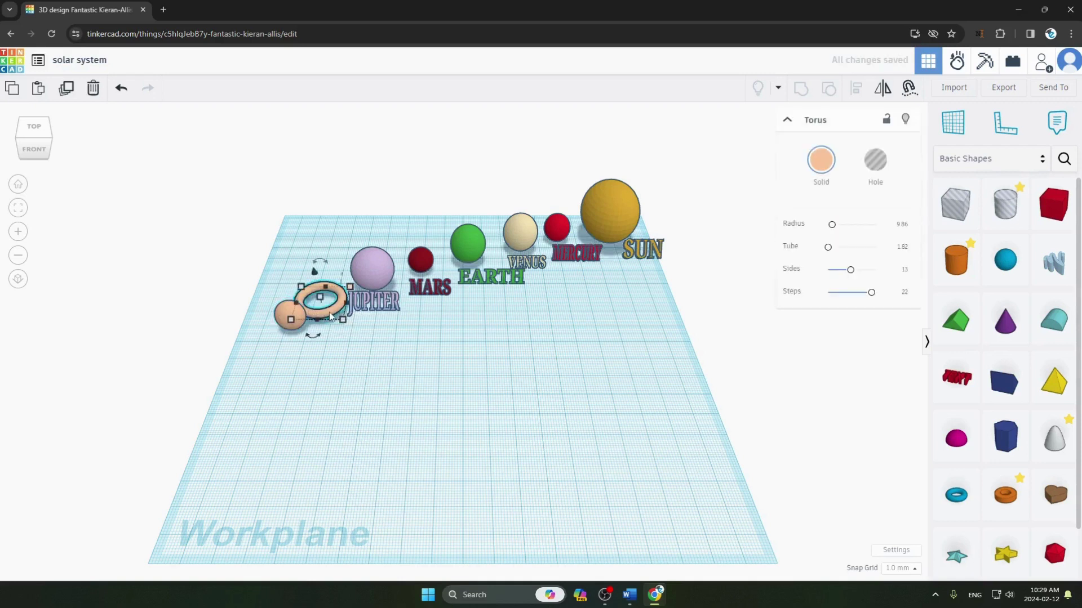
drag(330, 317, 299, 331)
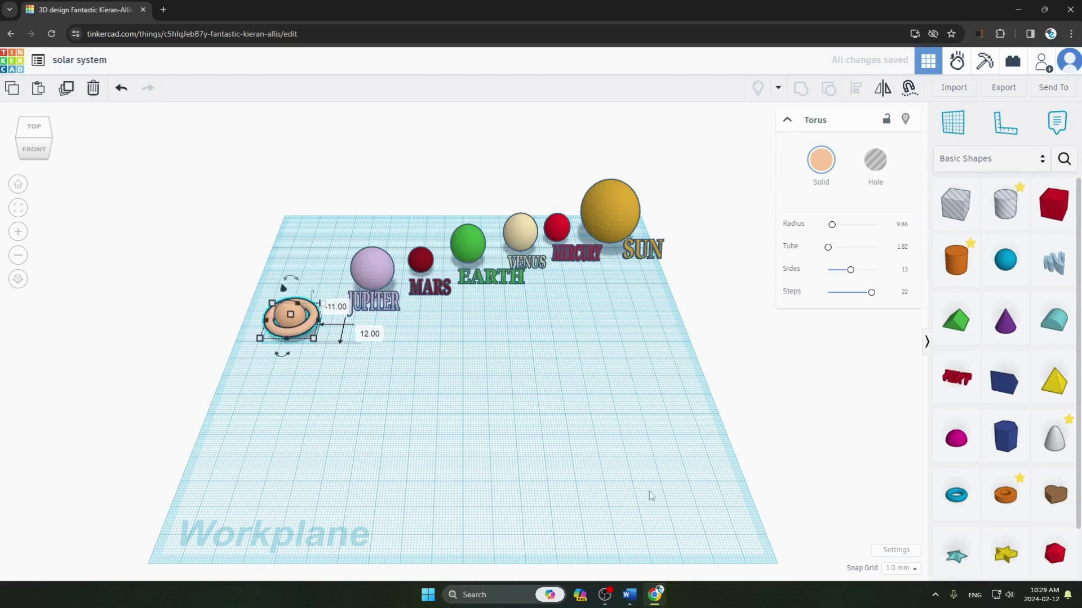
click(715, 495)
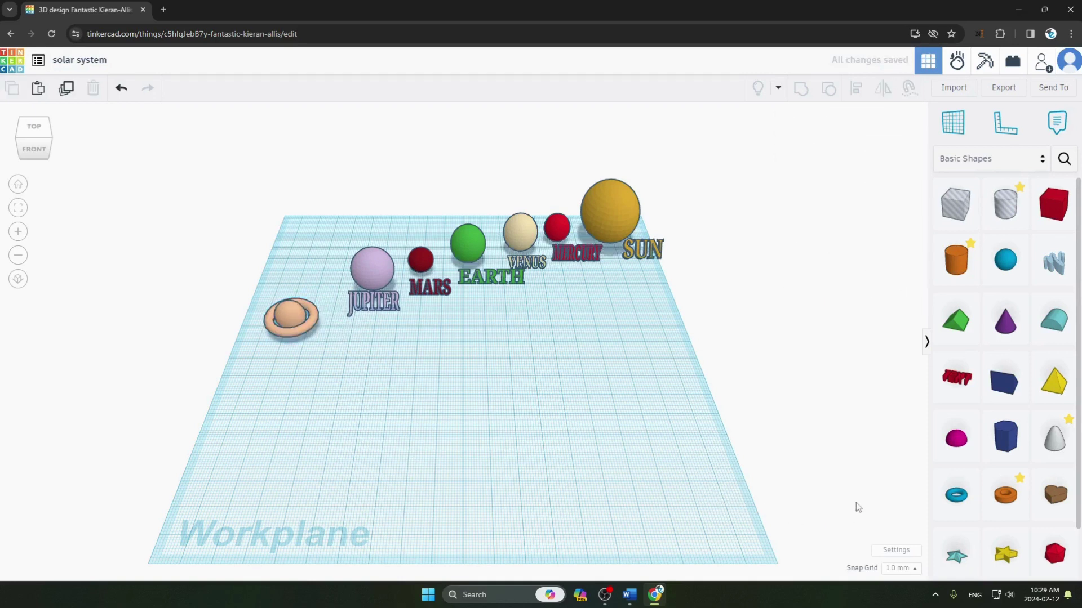
Add a text shape on the workplane in front of Saturn and colour it light orange
drag(952, 391, 394, 373)
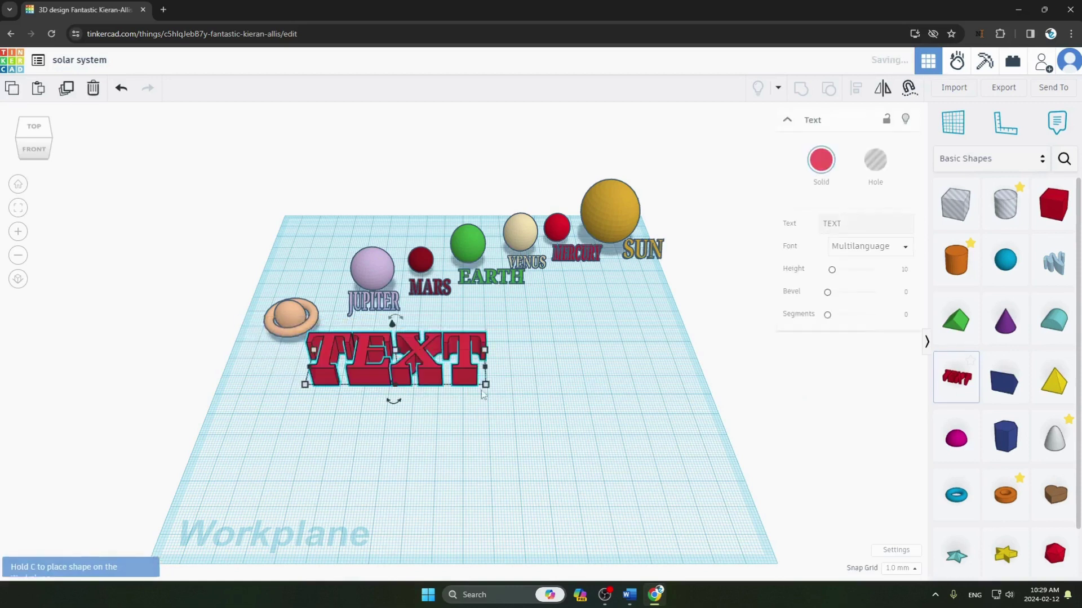
click(821, 160)
click(719, 255)
click(620, 315)
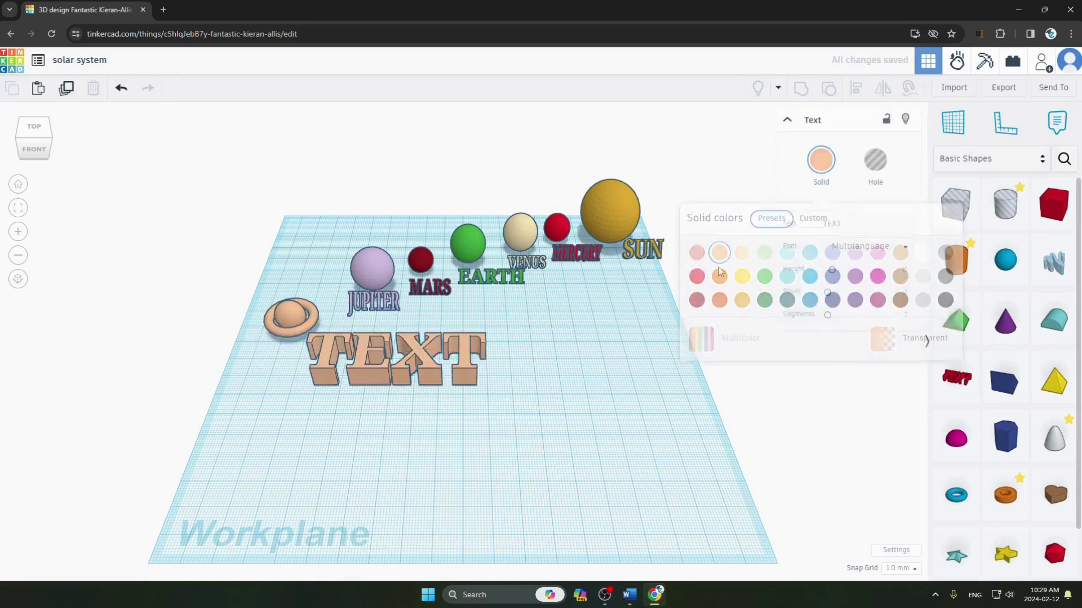
Change the wording of the light orange text shape to SATURN
click(445, 354)
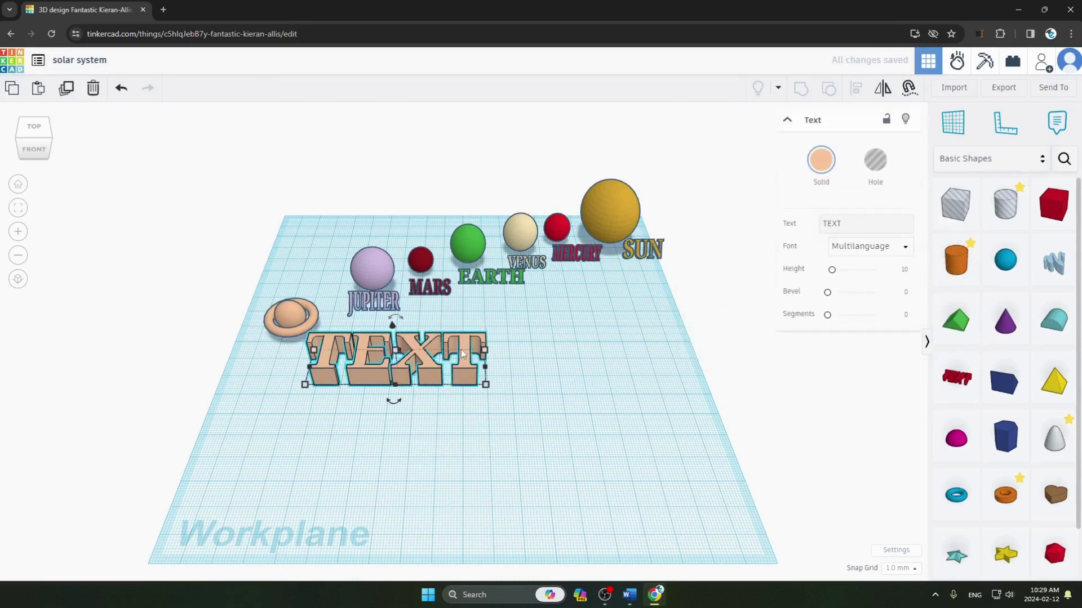
click(861, 223)
key(BackSpace)
key(BackSpace)
key(BackSpace)
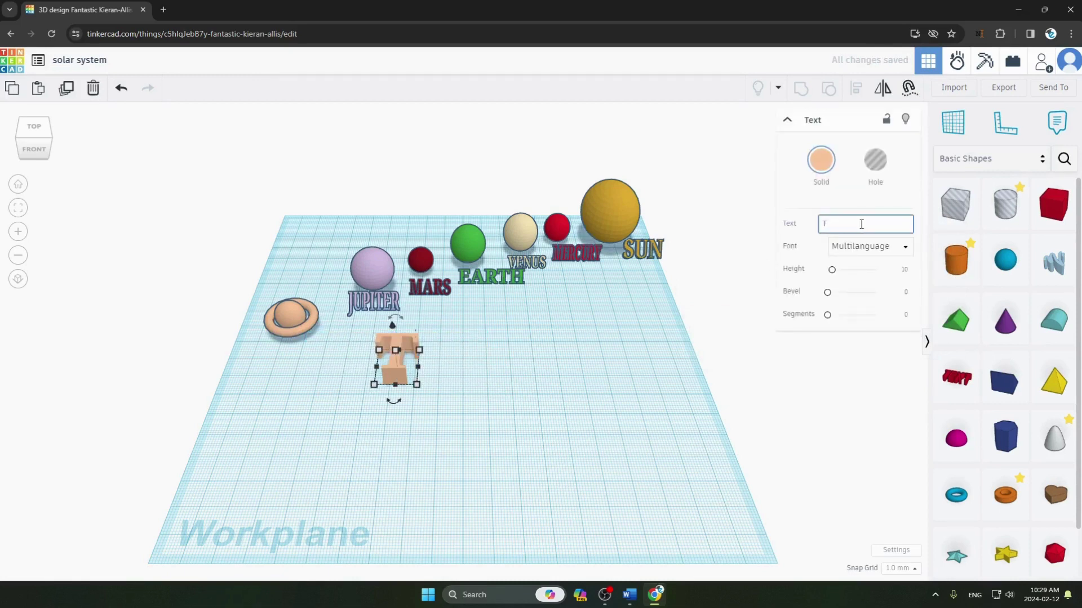
text(SATU)
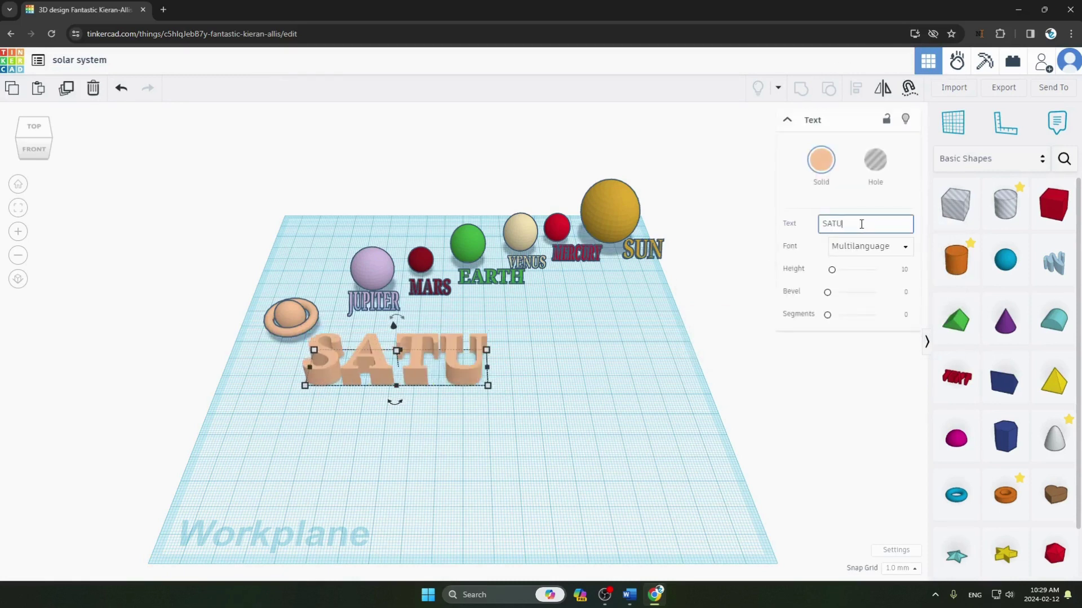
text(RN)
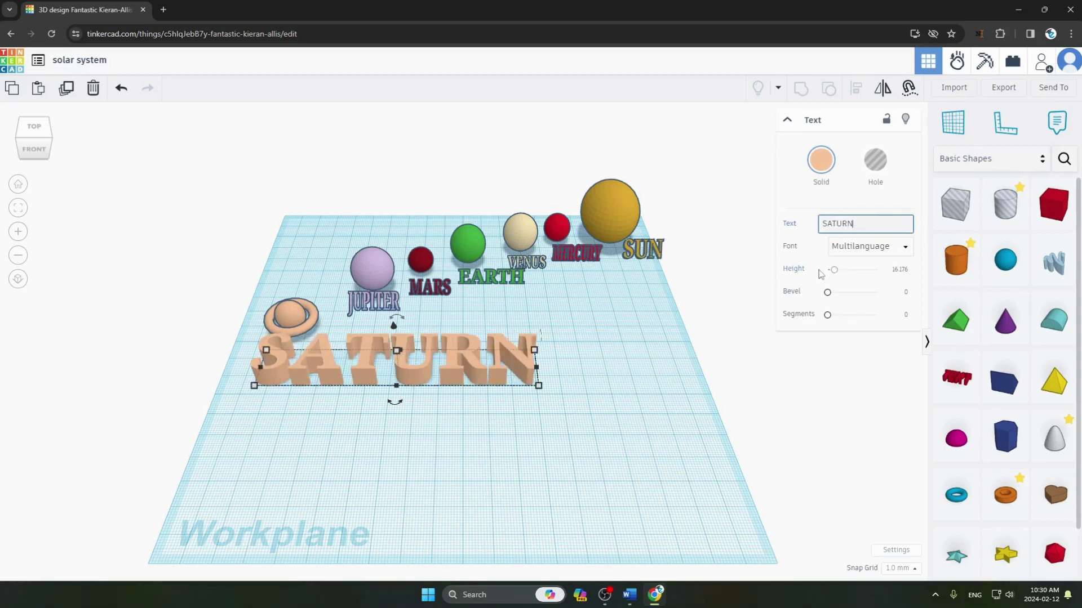
Set the SATURN text's height to 0.1 and shrink it to a small label in front of the planet
drag(834, 271, 806, 275)
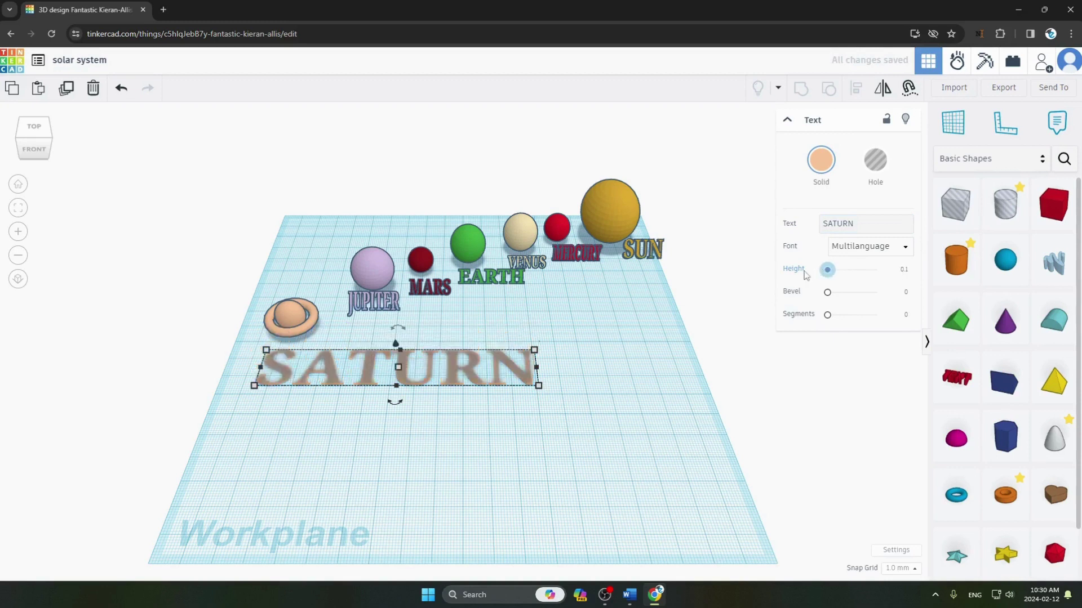
drag(538, 385, 340, 366)
click(350, 395)
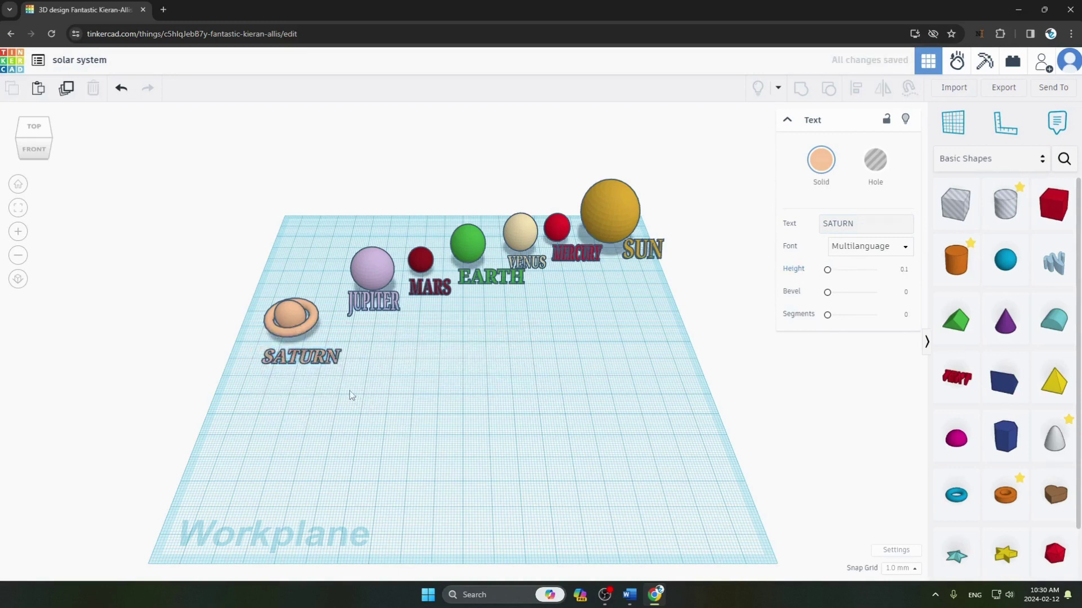
Tilt the SATURN label up from the workplane and position it beside the ringed planet
click(338, 359)
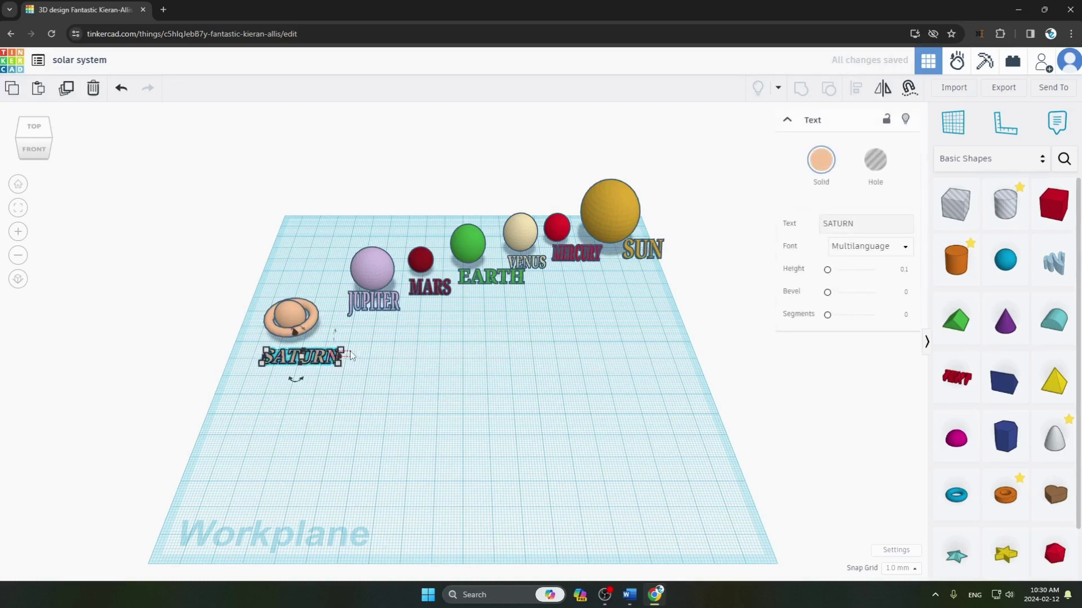
drag(351, 355, 381, 353)
click(489, 387)
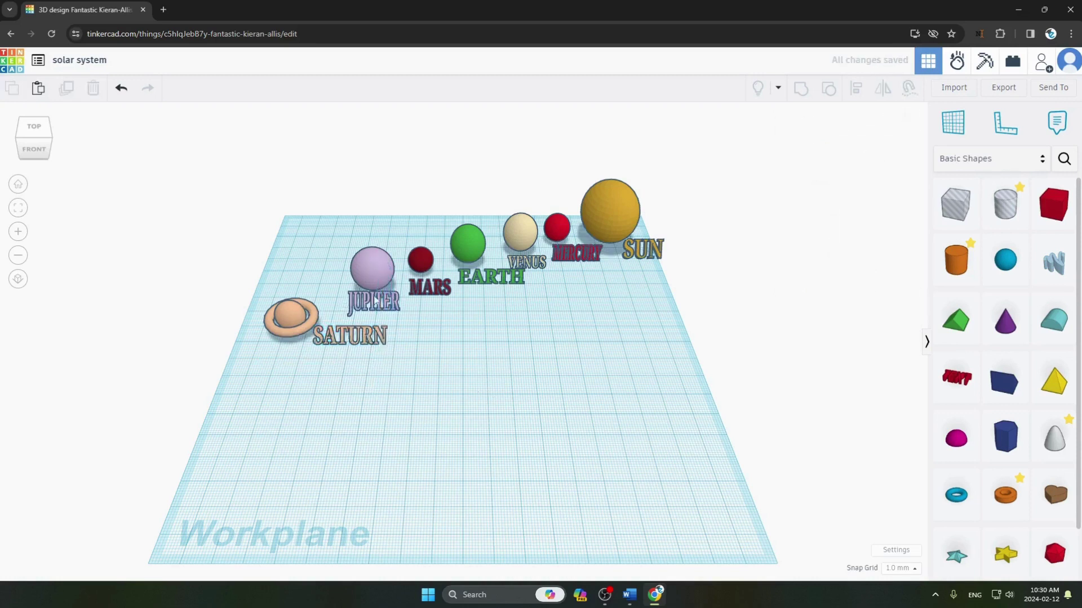
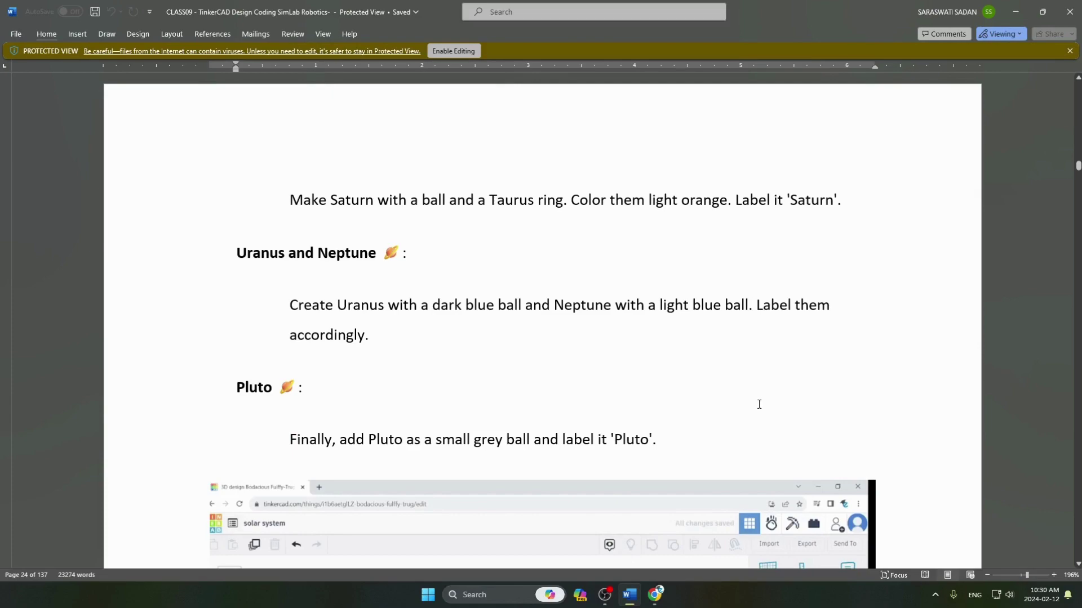
Return to Tinkercad, add a sphere in front of Saturn for Uranus and colour it dark navy blue
key(alt+Tab)
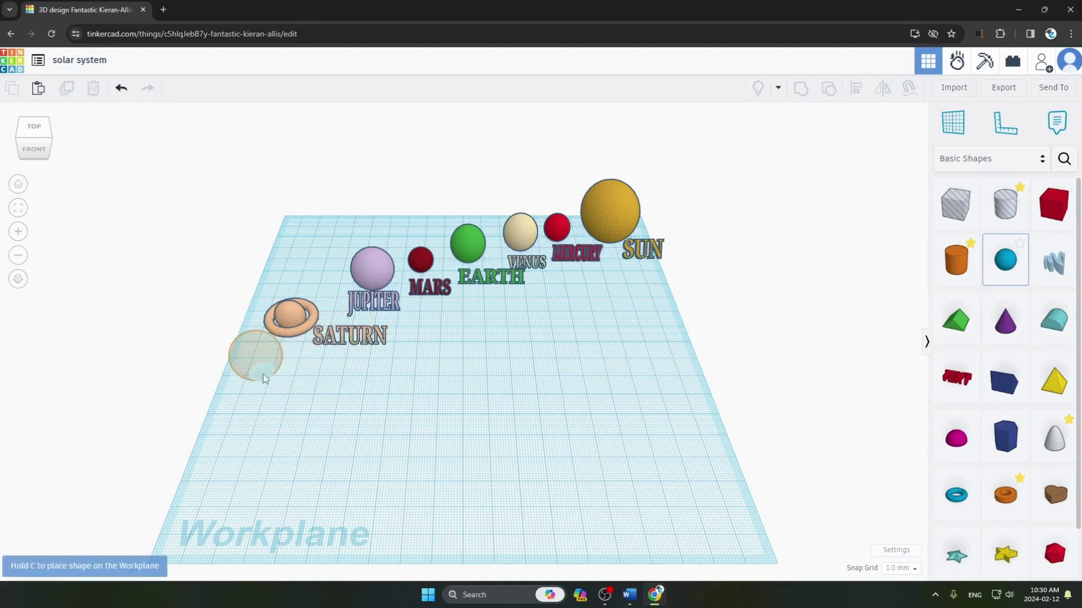
click(262, 372)
click(811, 169)
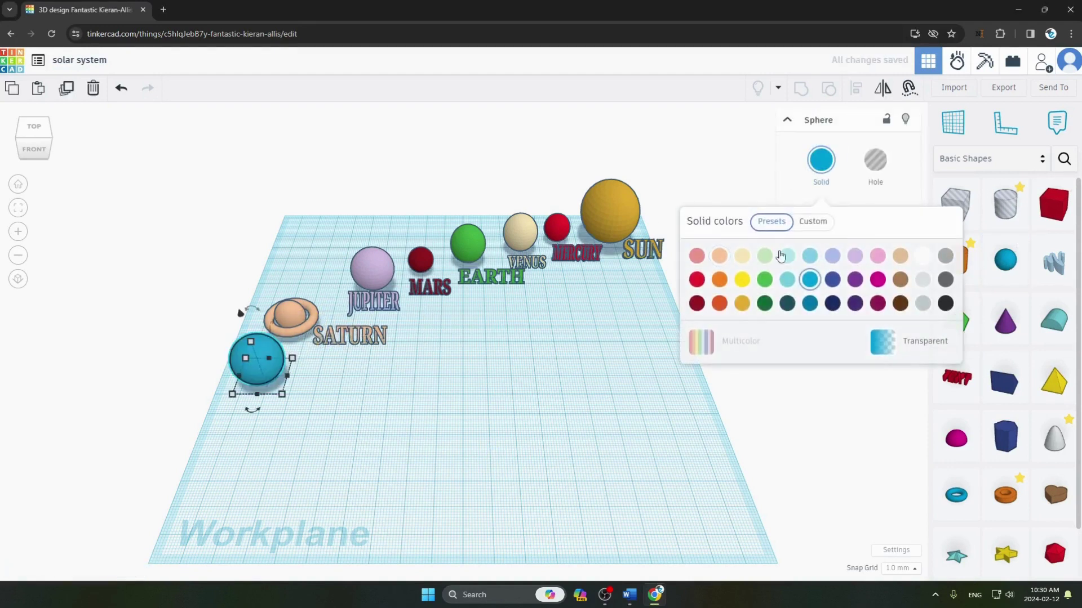
click(833, 280)
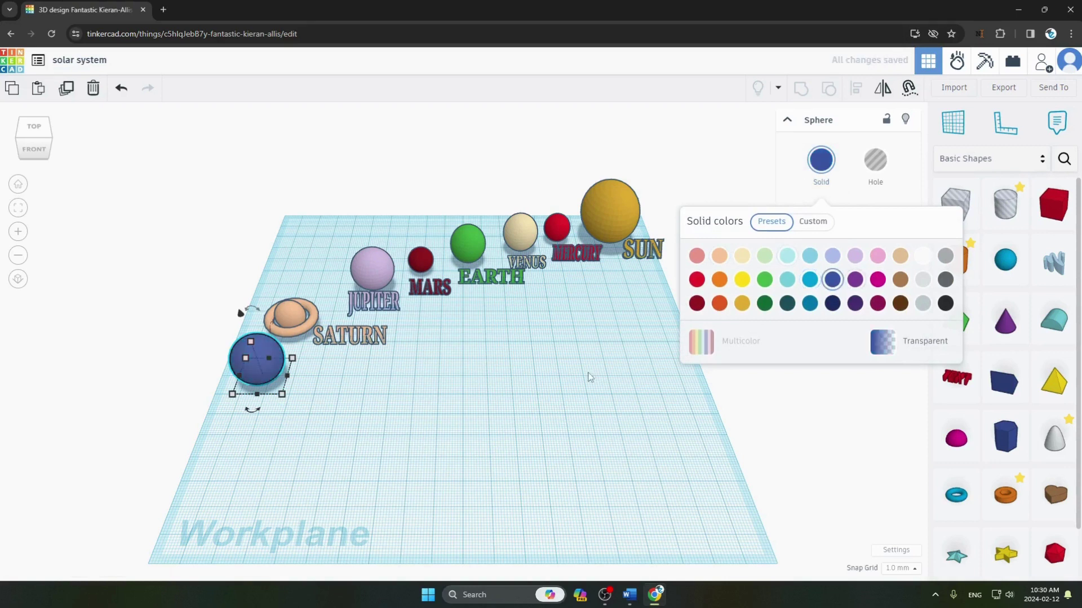
click(832, 303)
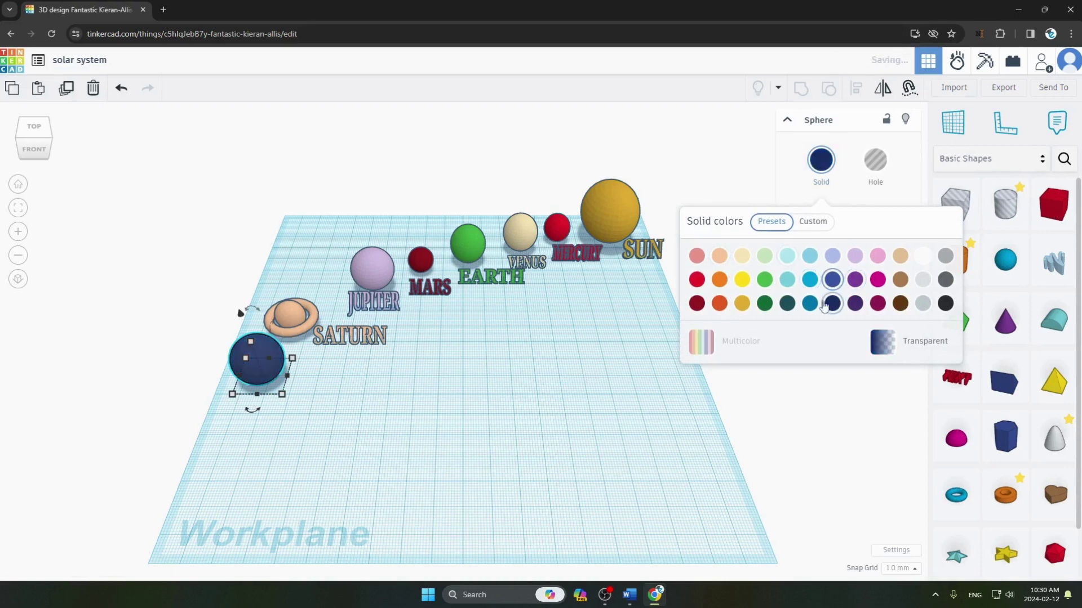
click(652, 371)
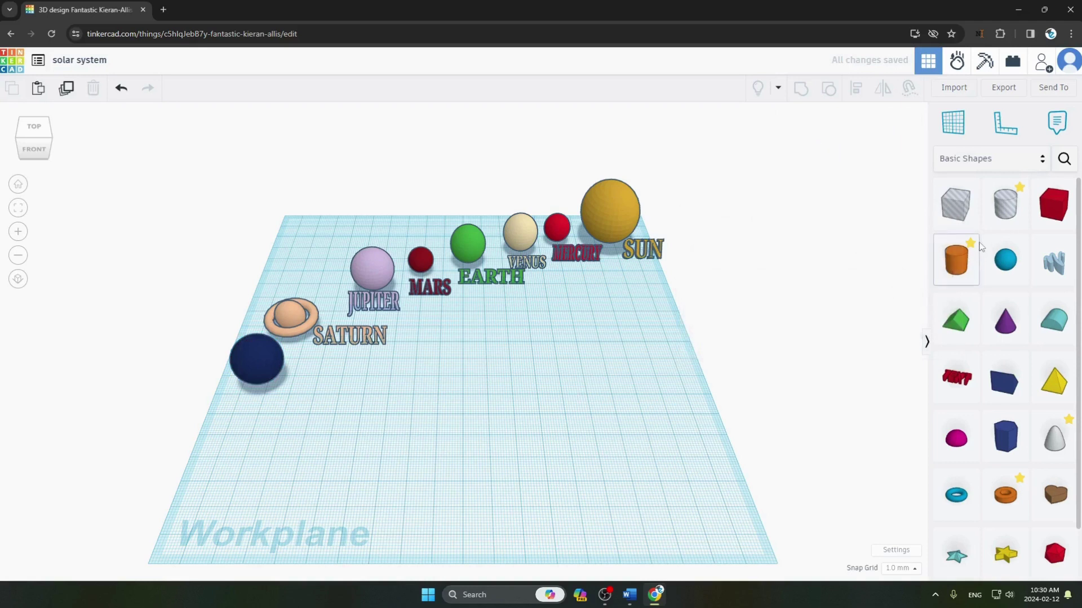
Add a text shape beside the dark blue sphere and give it the same dark navy blue colour
drag(939, 391, 386, 407)
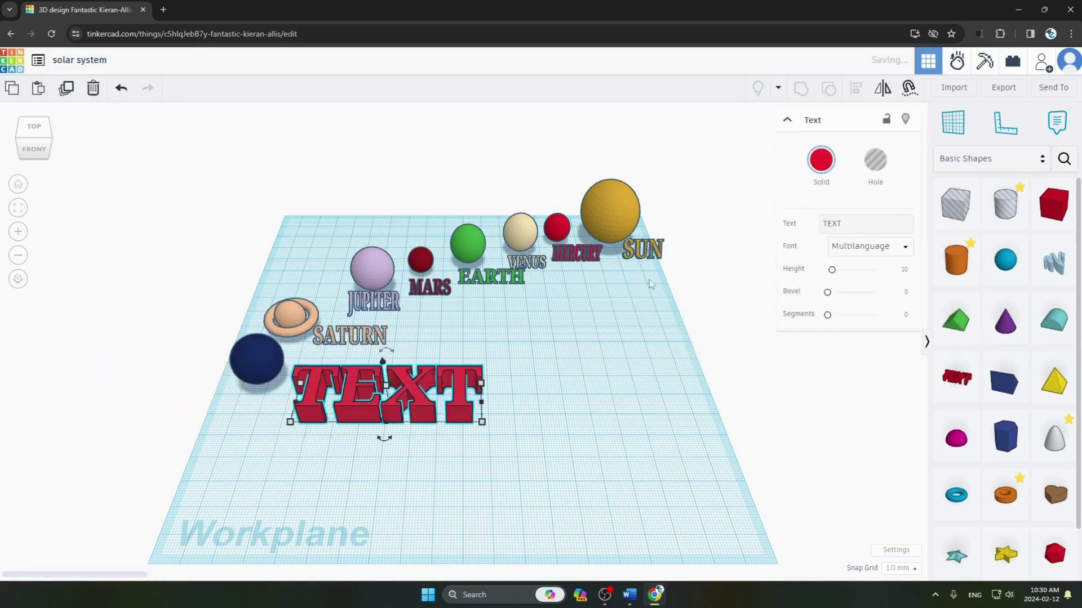
click(812, 167)
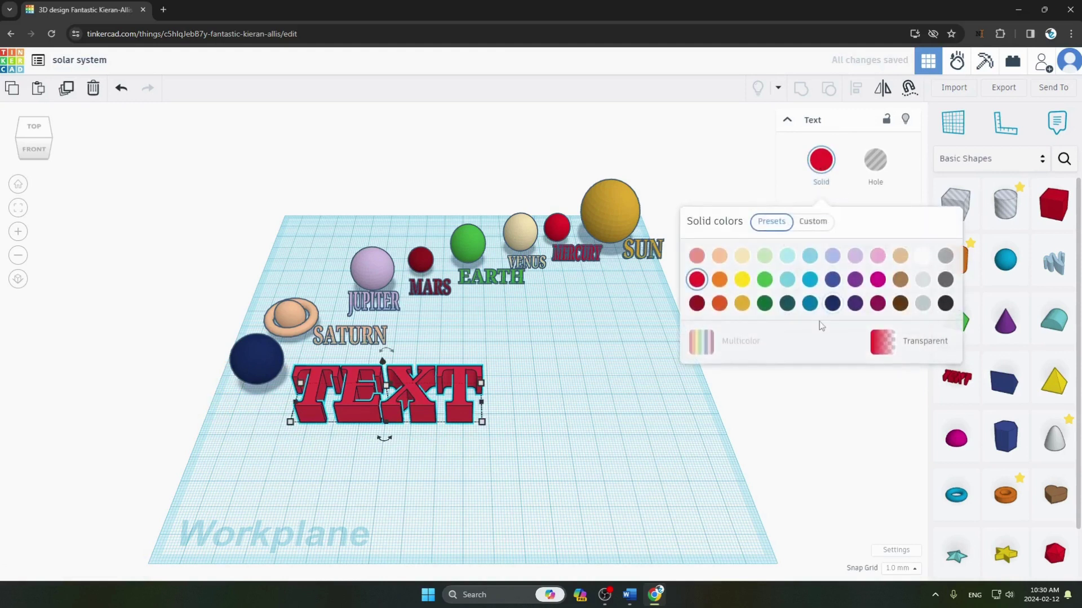
click(831, 303)
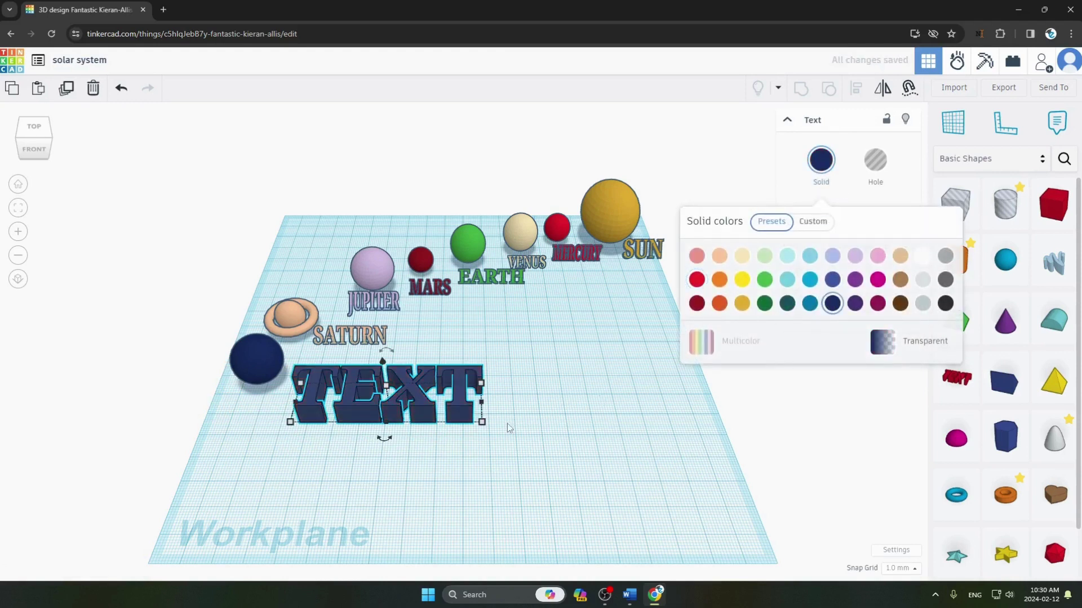
click(518, 399)
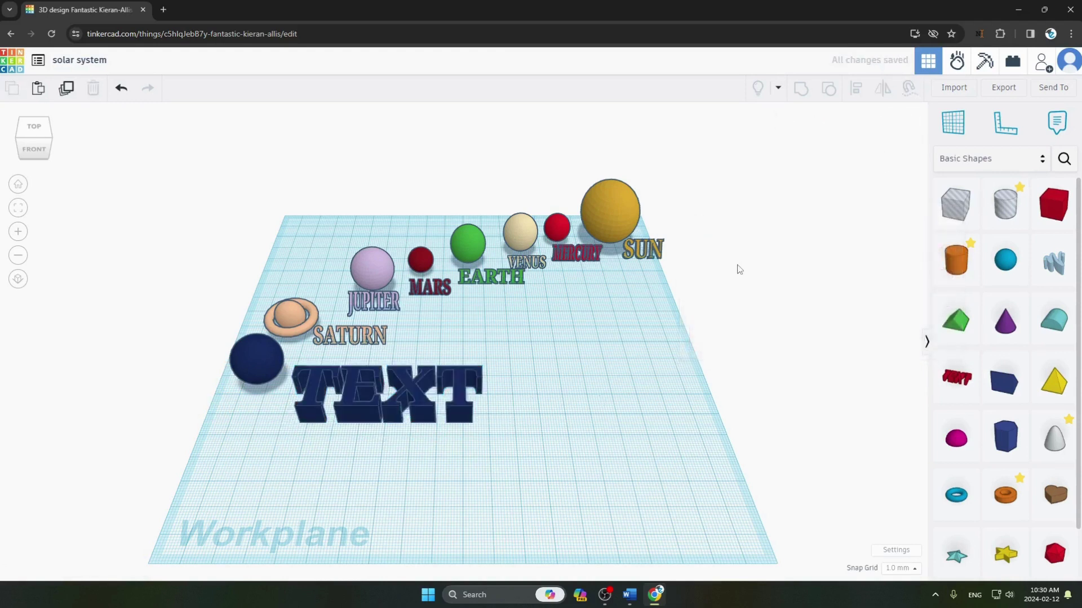
Change the wording of the dark blue text shape to URANUS
click(393, 408)
click(856, 224)
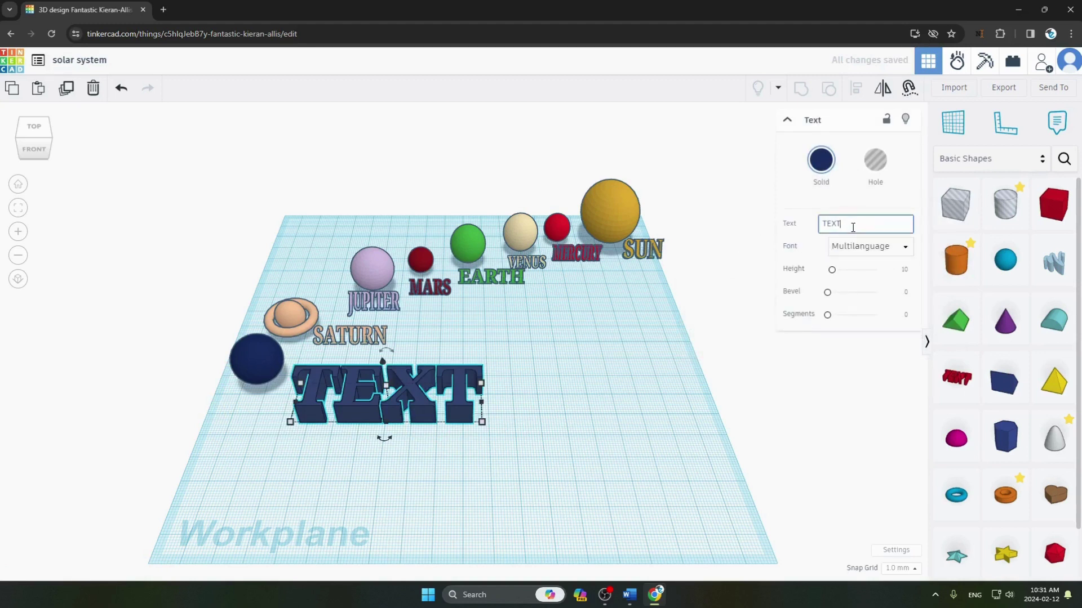
key(BackSpace)
key(BackSpace)
key(BackSpace)
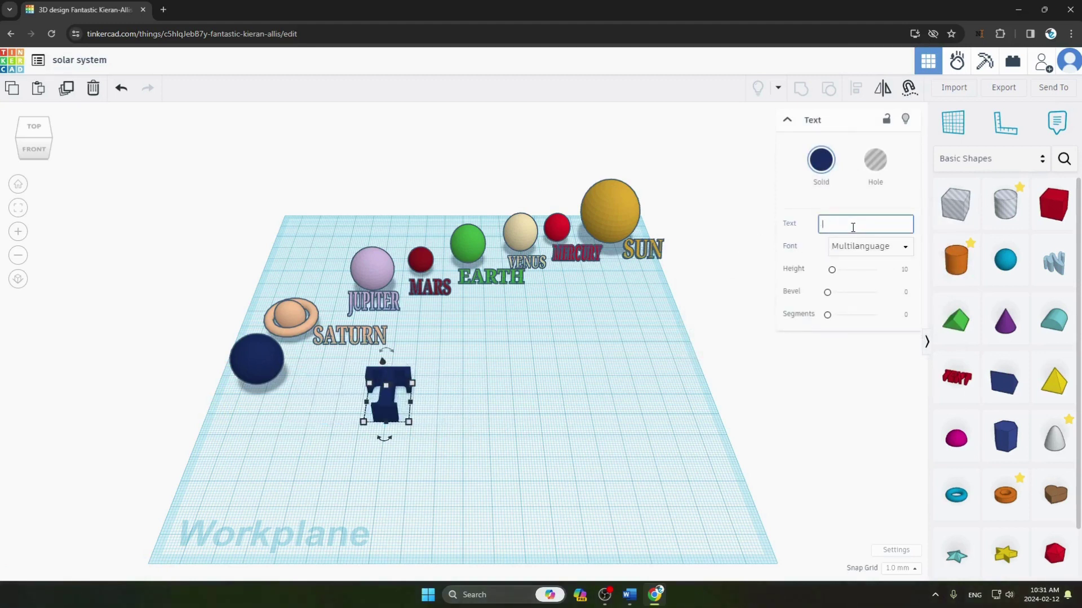
text(URANUS)
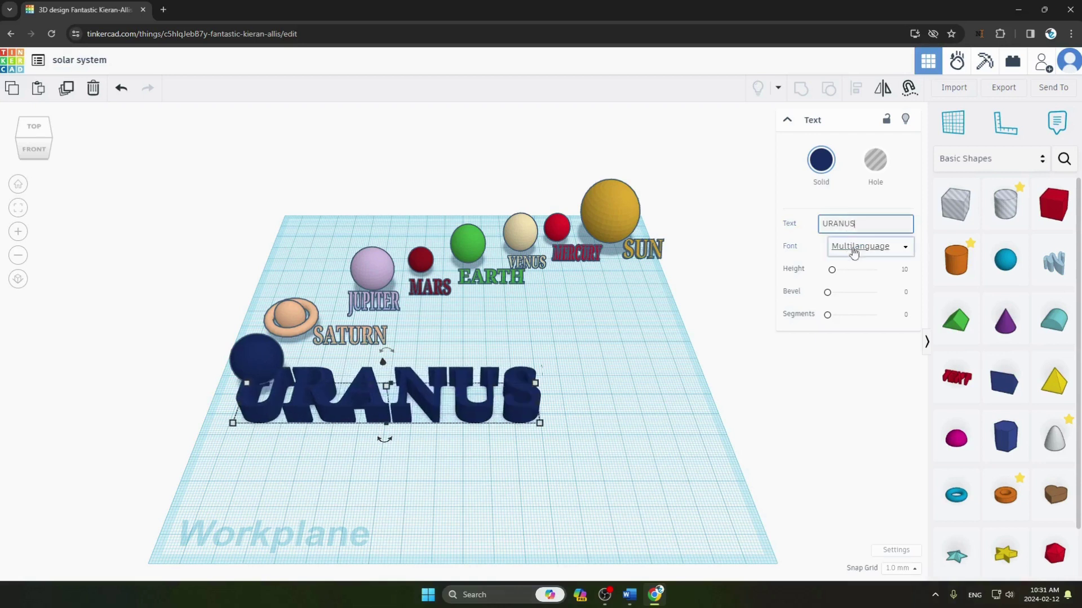
Set the URANUS text's height to 0.1 and shrink it to label size
drag(832, 270, 815, 277)
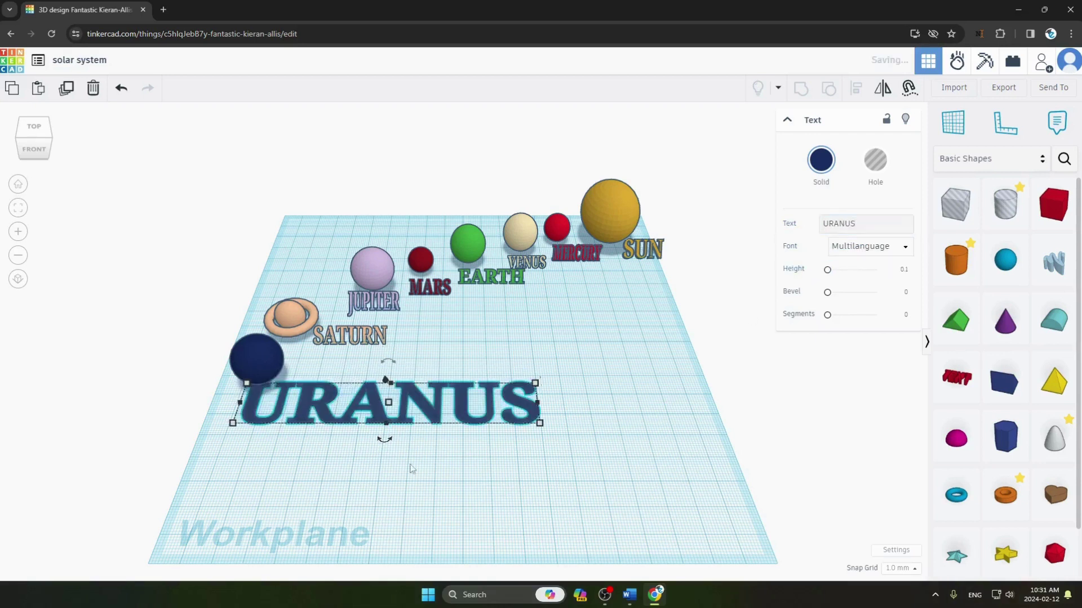
drag(539, 423, 373, 369)
click(323, 458)
Tilt the URANUS label up 45° and position it beside the dark blue sphere
click(332, 394)
click(294, 455)
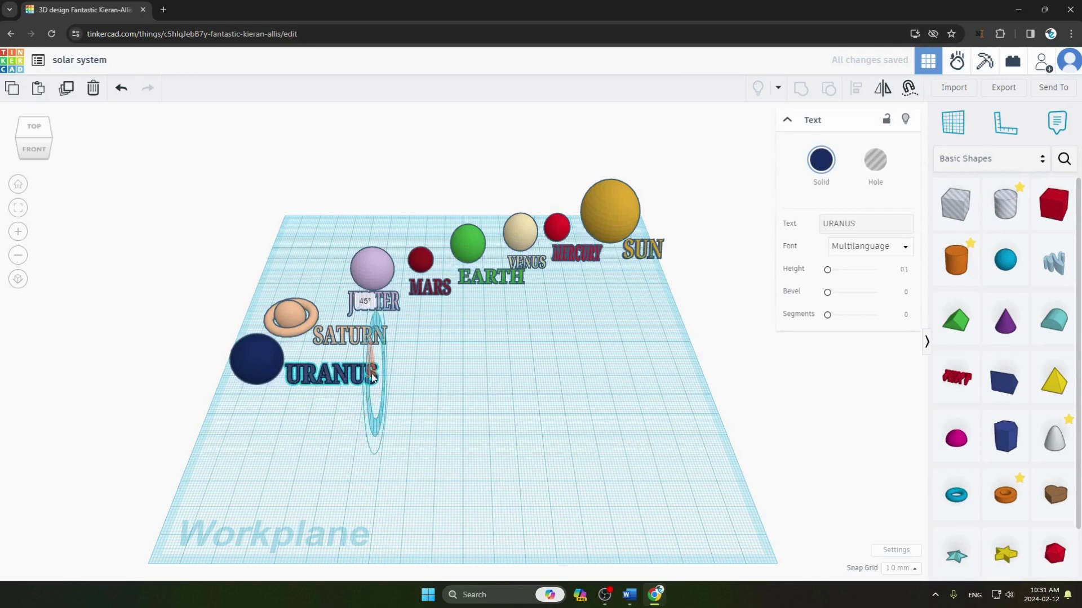
click(401, 405)
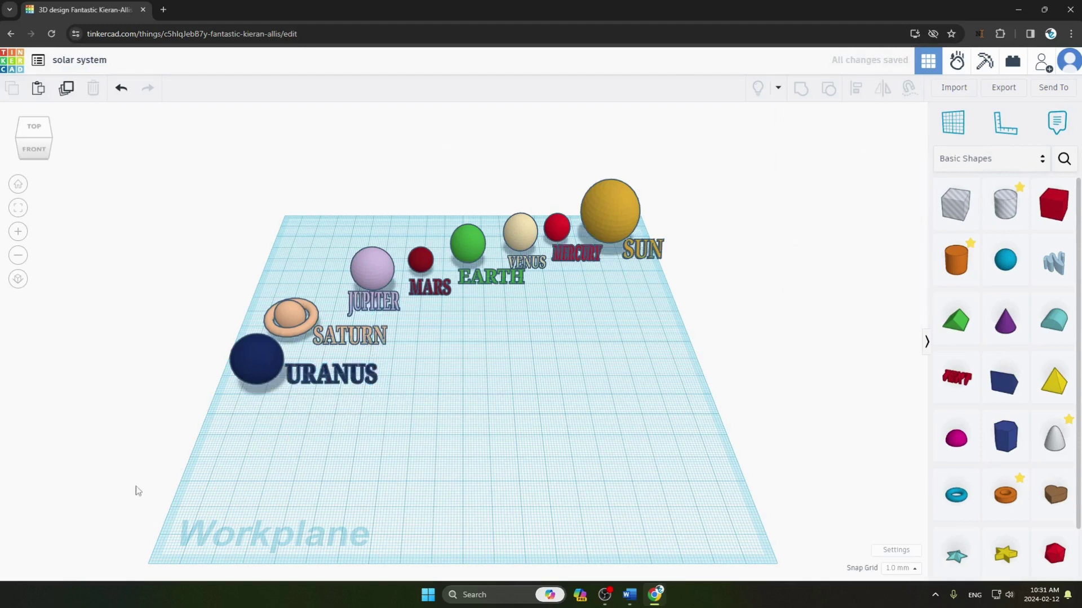
Add a blue sphere in front of Uranus for Neptune and reduce its height to about 17 mm
drag(992, 274, 270, 420)
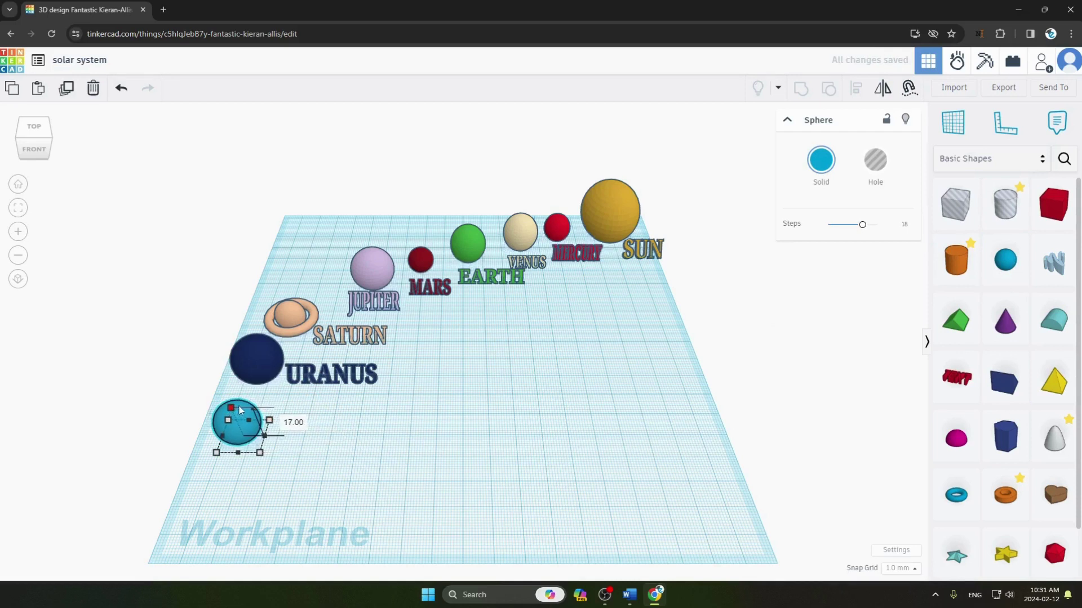
click(309, 452)
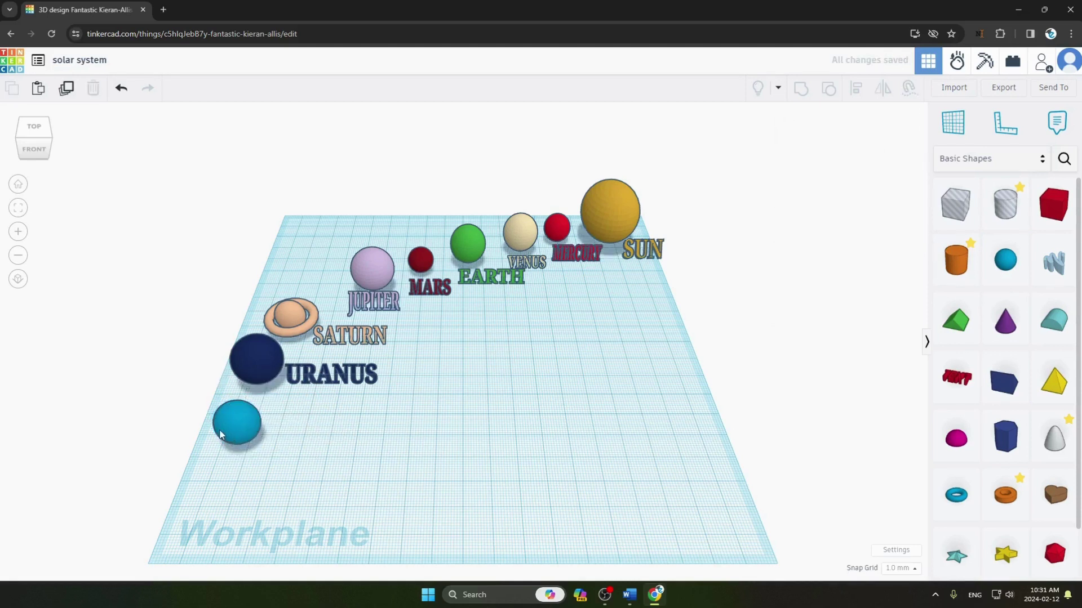
Move the Neptune sphere closer to Uranus and colour it light blue
drag(220, 436, 215, 421)
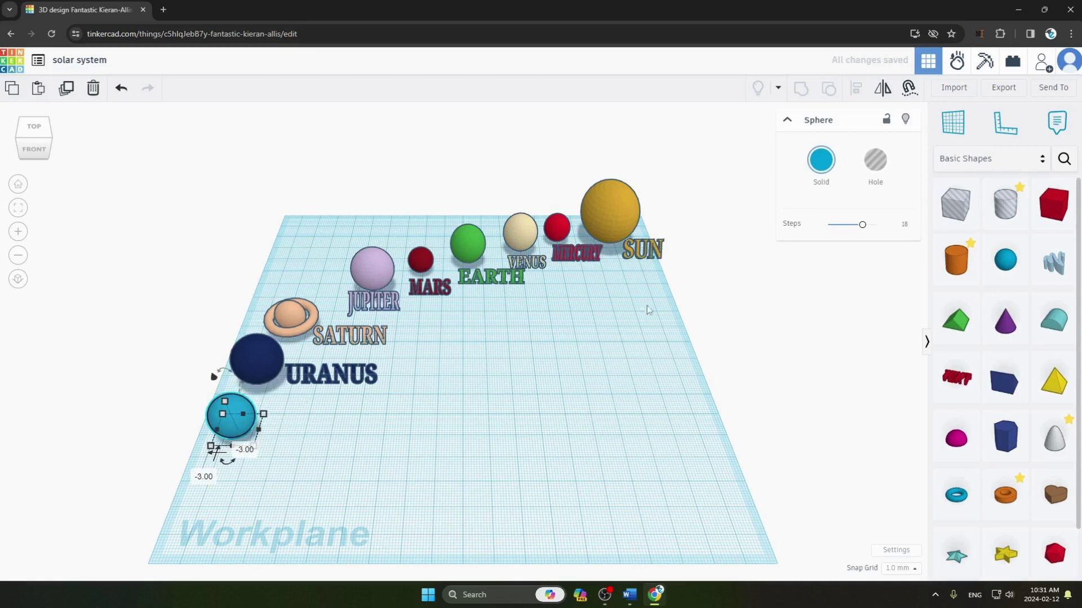
click(829, 175)
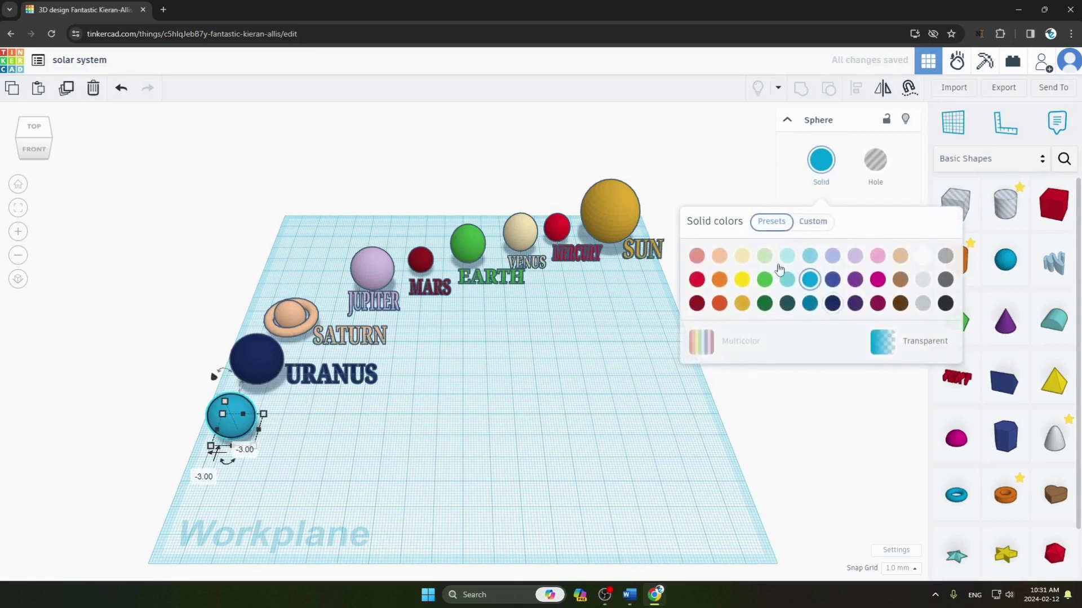
click(809, 258)
click(391, 399)
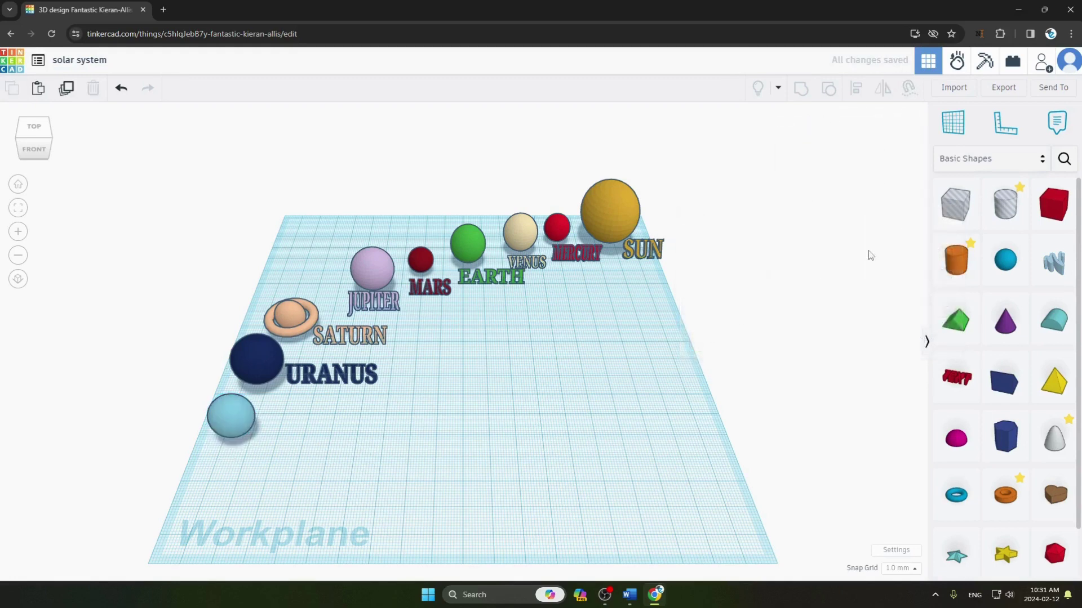
Add a text shape in front of the URANUS label and colour it pale cyan
drag(956, 382, 428, 444)
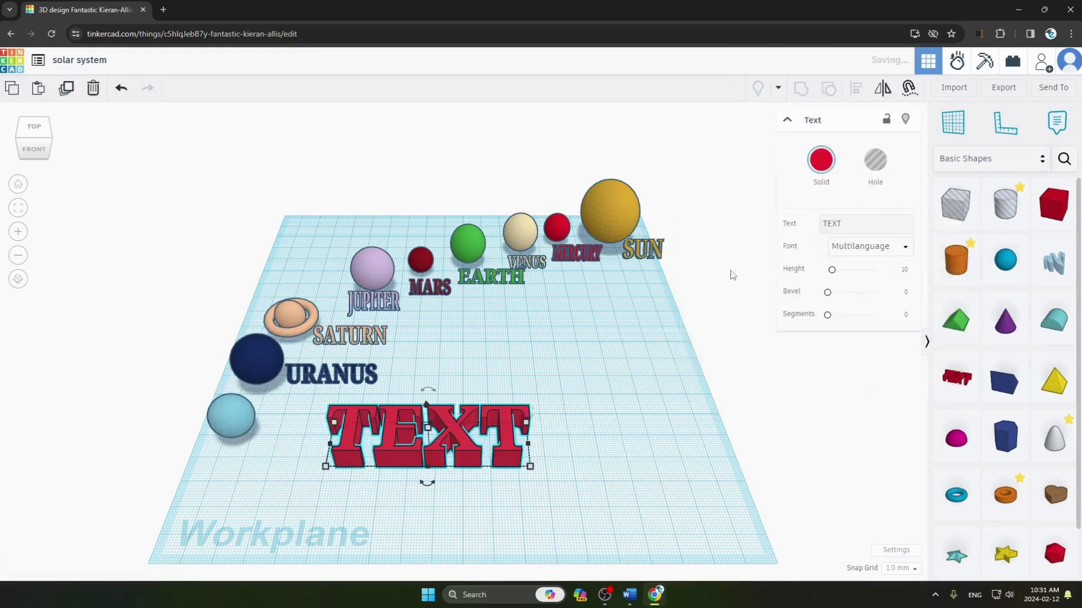
click(820, 161)
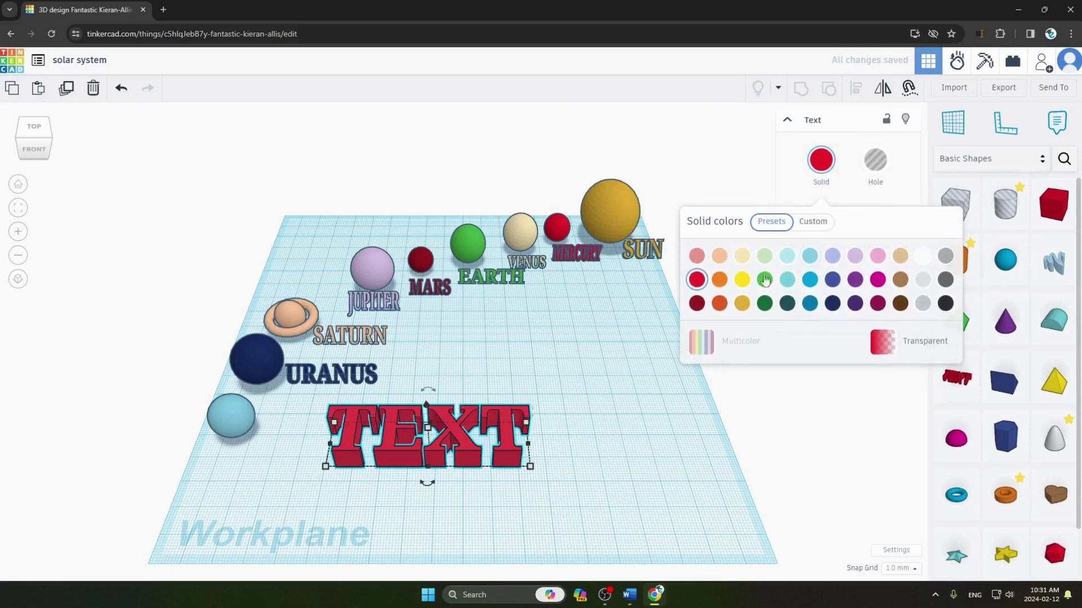
click(787, 256)
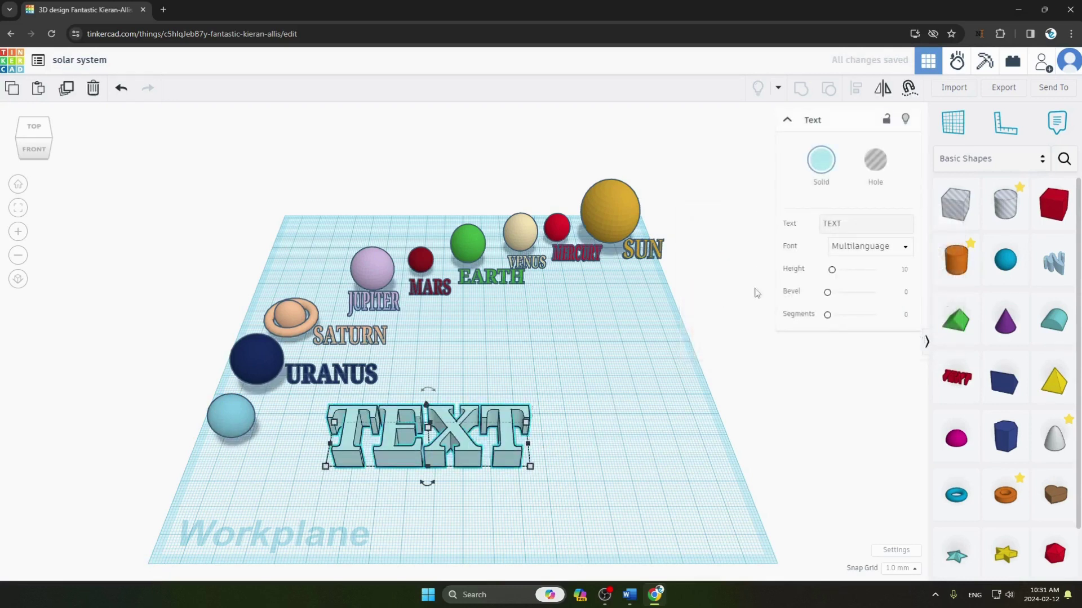
Change the wording of the pale cyan text shape to NEPTUNE
click(846, 225)
key(BackSpace)
key(BackSpace)
key(BackSpace)
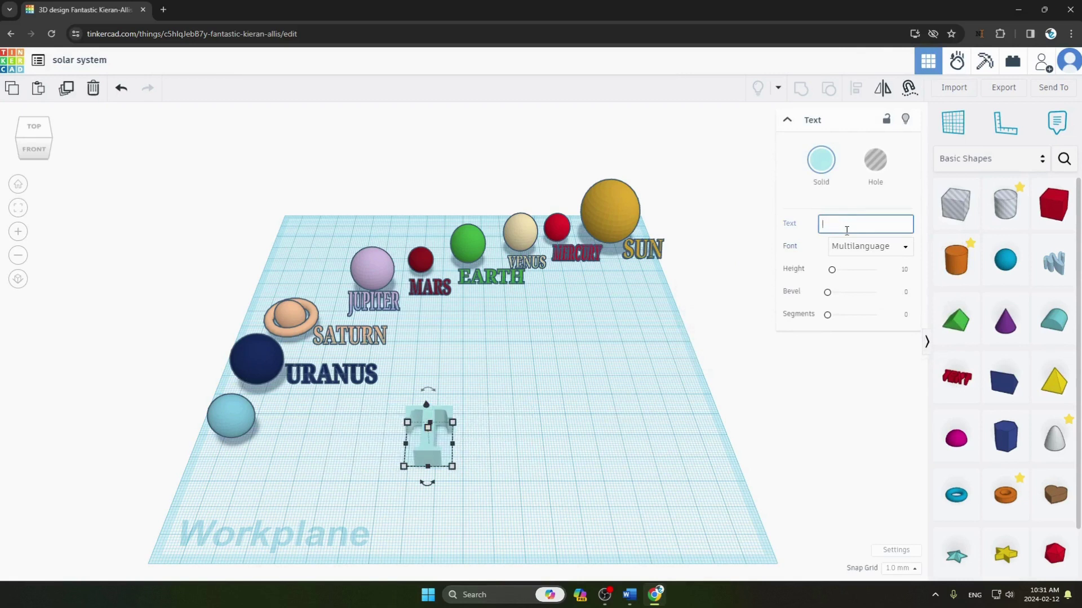
text(op)
double_click(846, 231)
text(NEPTUNEu)
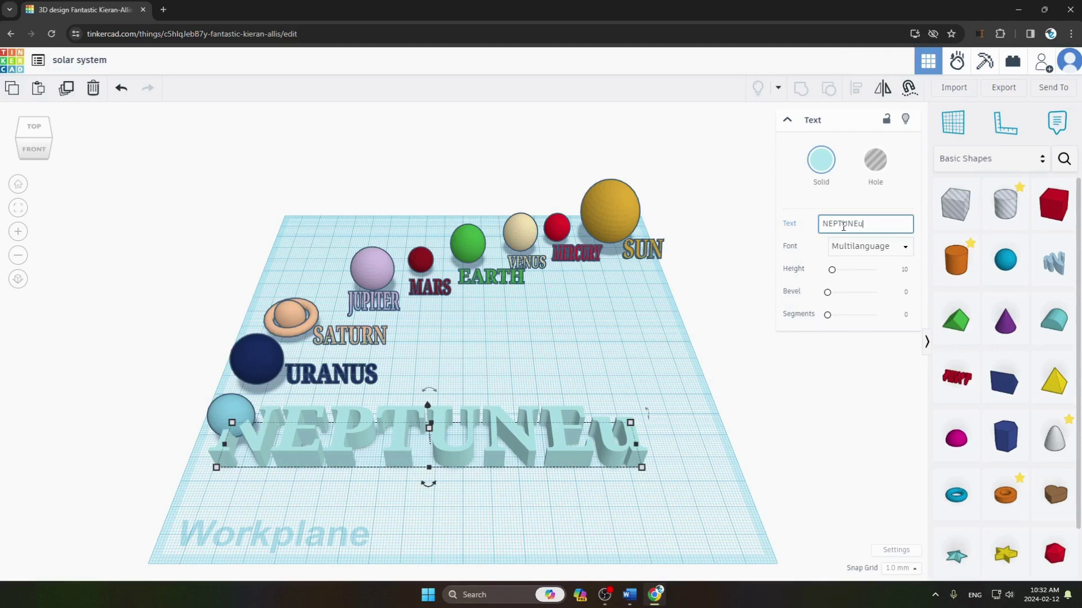
key(BackSpace)
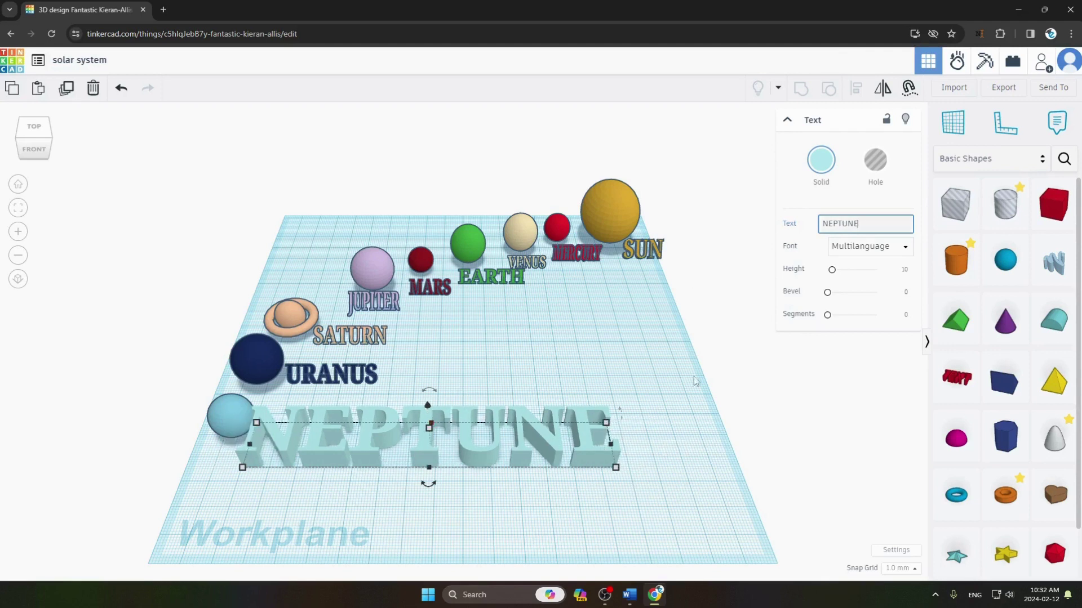
Set the NEPTUNE text's height to 0.1 and shrink it to label size beside the light blue sphere
drag(832, 270, 826, 271)
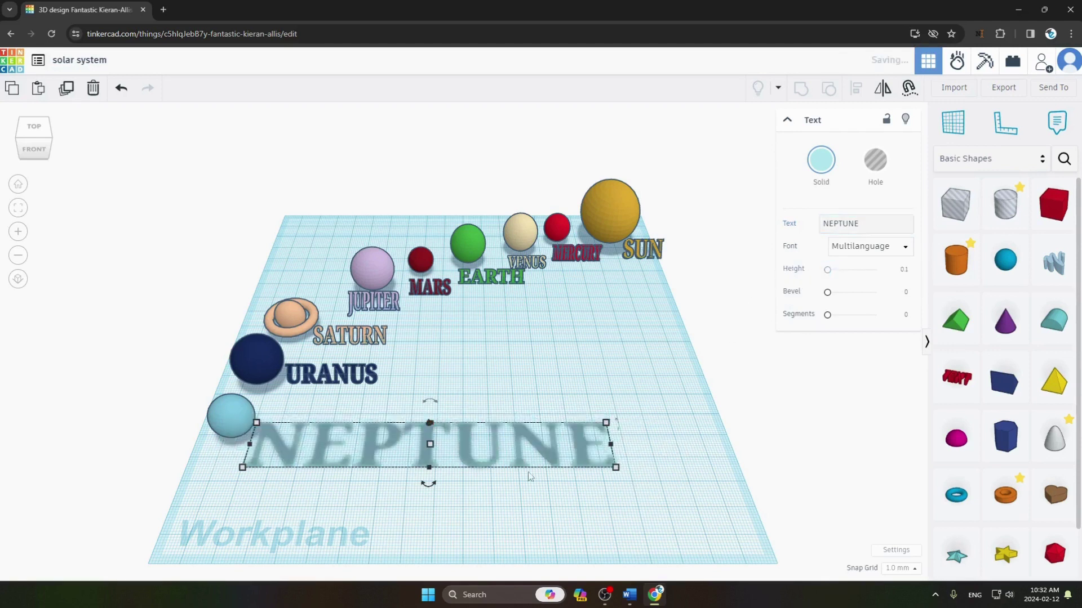
drag(616, 467, 354, 454)
click(295, 452)
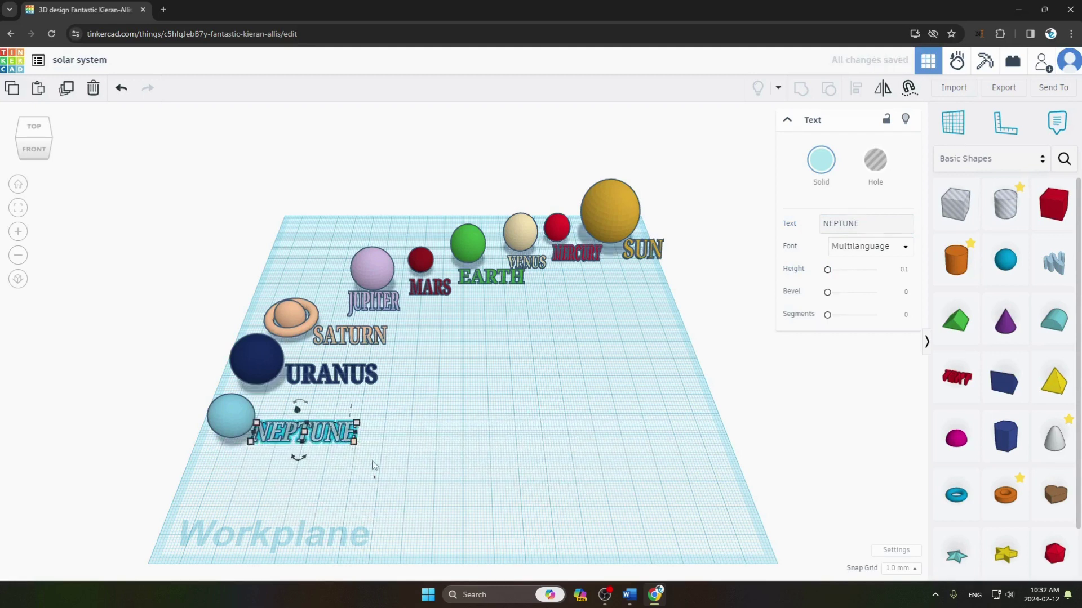
Tilt the NEPTUNE label up 45° and deselect it
click(349, 439)
drag(352, 409, 347, 431)
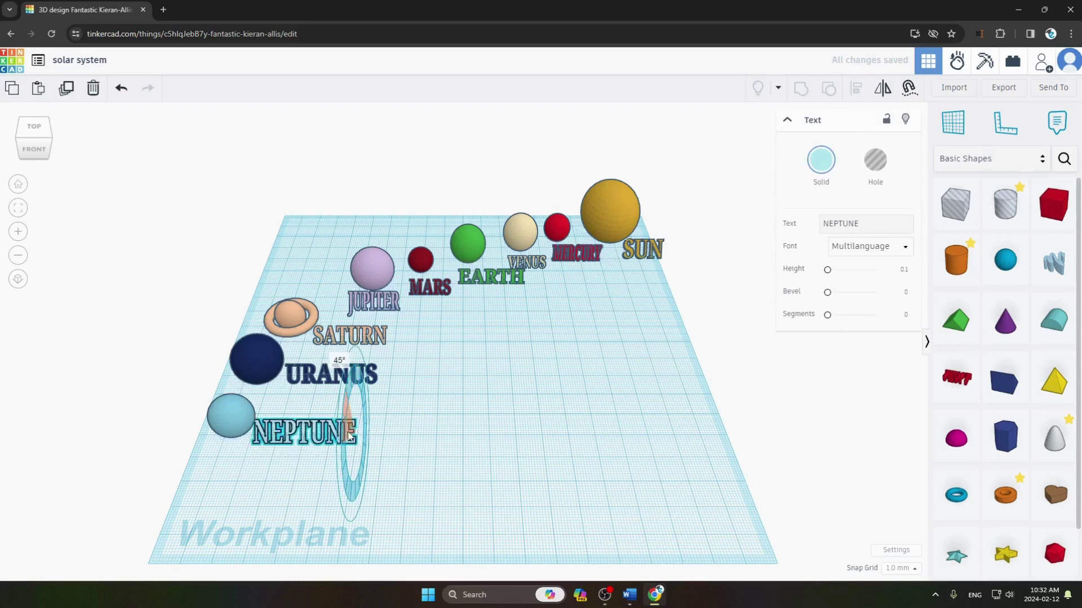
click(475, 543)
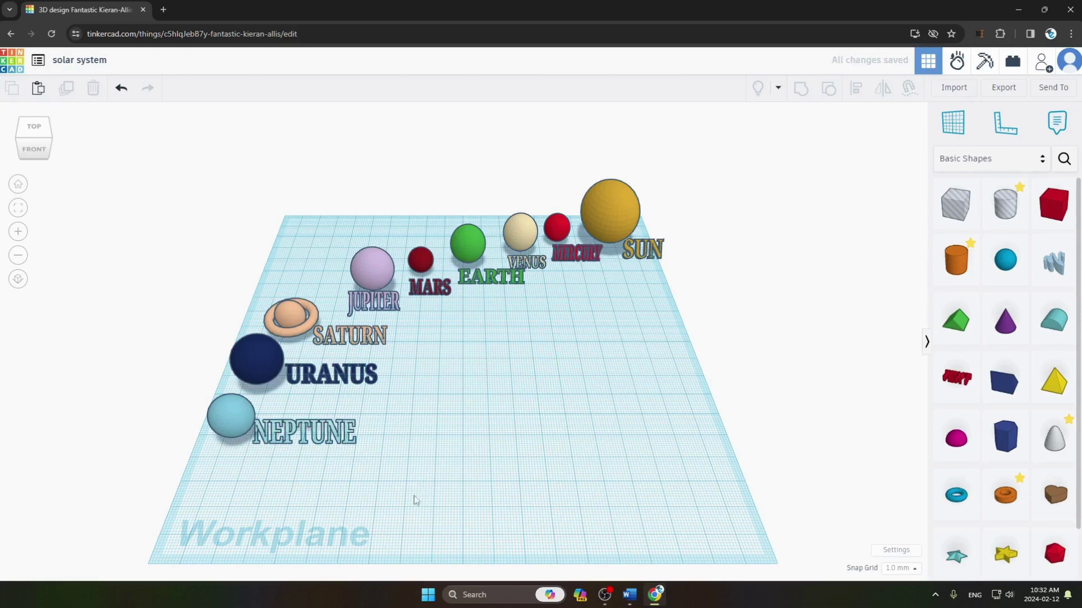
Switch to the Word guide, check the Pluto instructions and example picture, and return to the Tinkercad design
key(alt+Tab)
scroll(410, 490, down, 3)
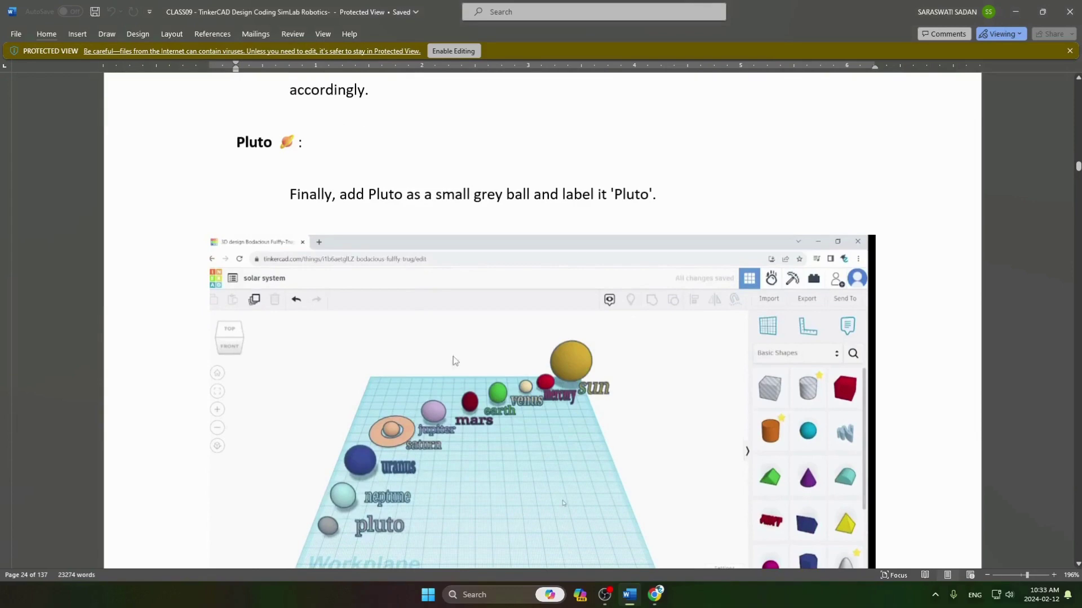
scroll(634, 167, down, 6)
scroll(615, 240, up, 4)
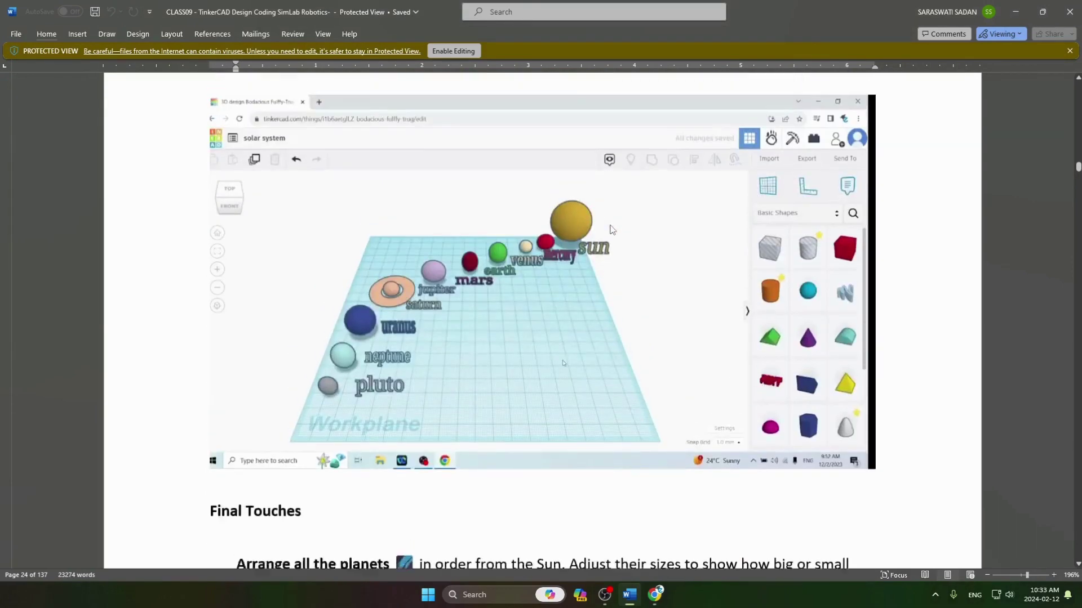
key(alt+Tab)
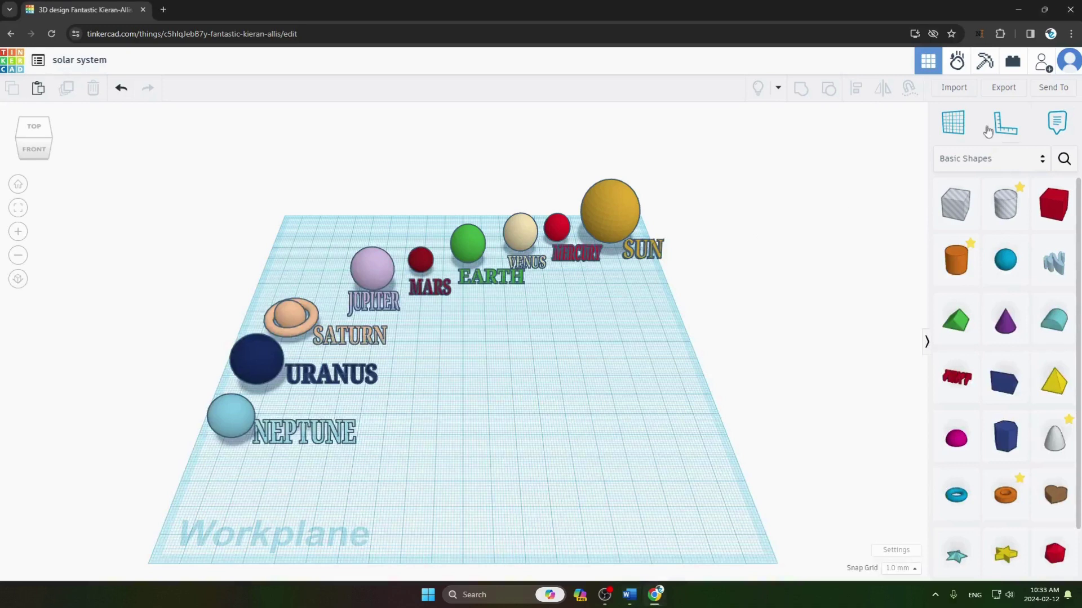
Add a small sphere with 11 steps in front of Neptune for Pluto and colour it grey
click(484, 417)
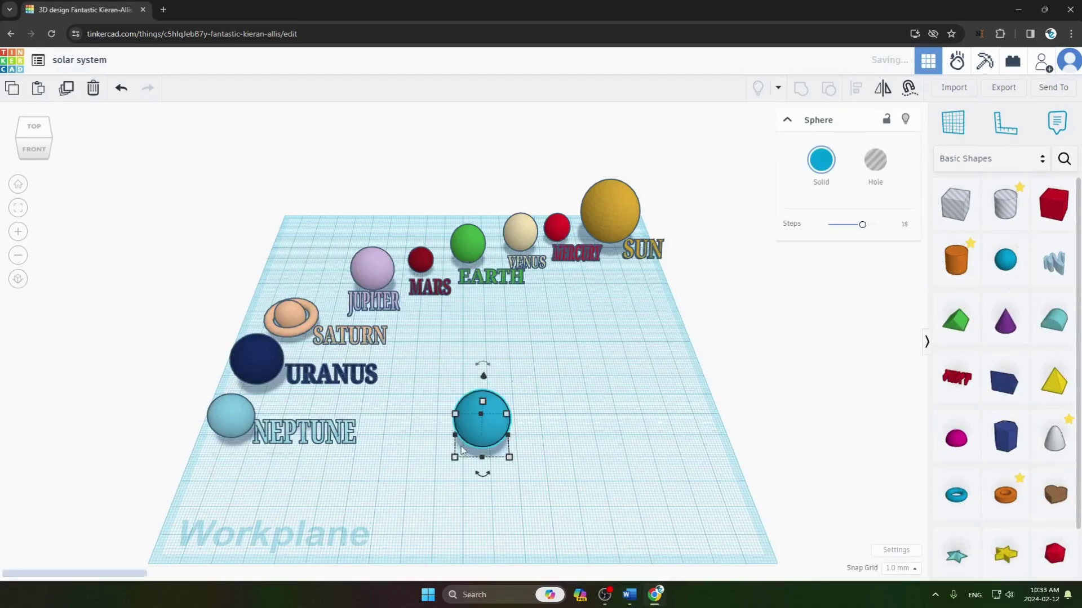
drag(466, 439, 195, 480)
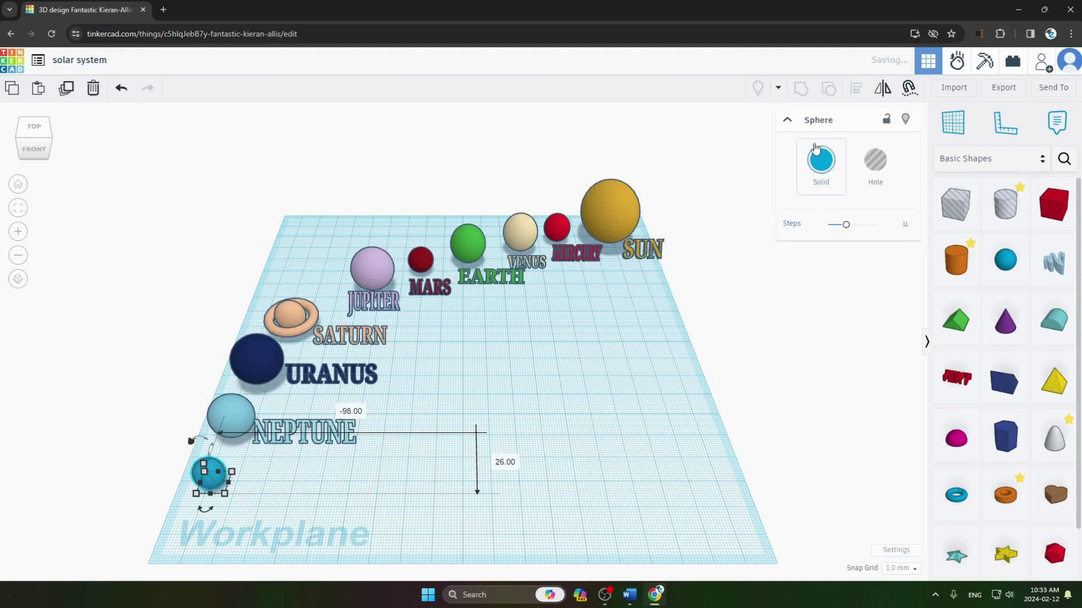
click(822, 161)
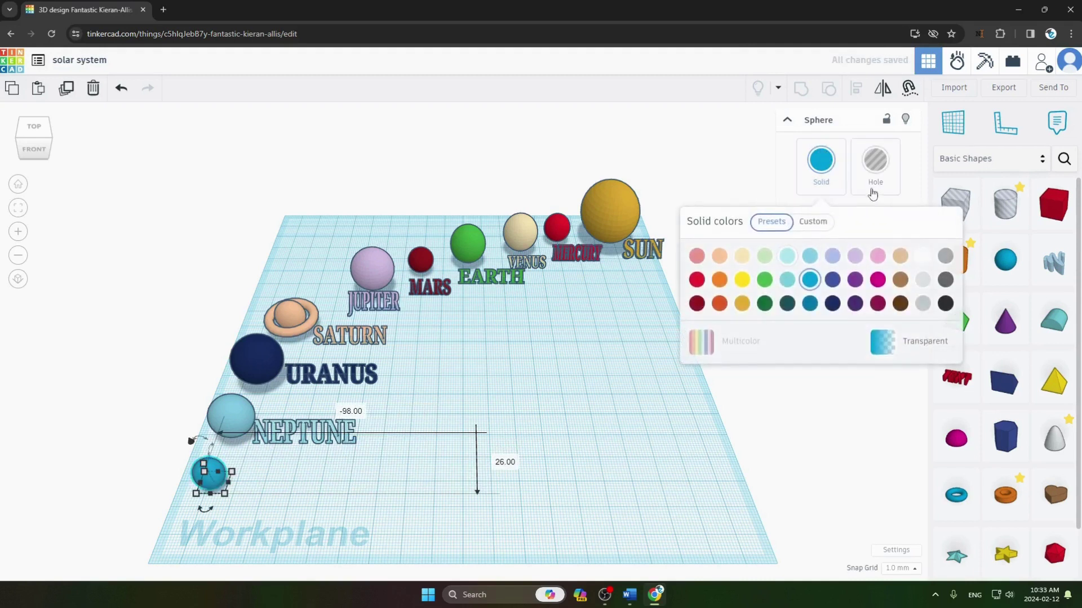
click(946, 256)
click(658, 383)
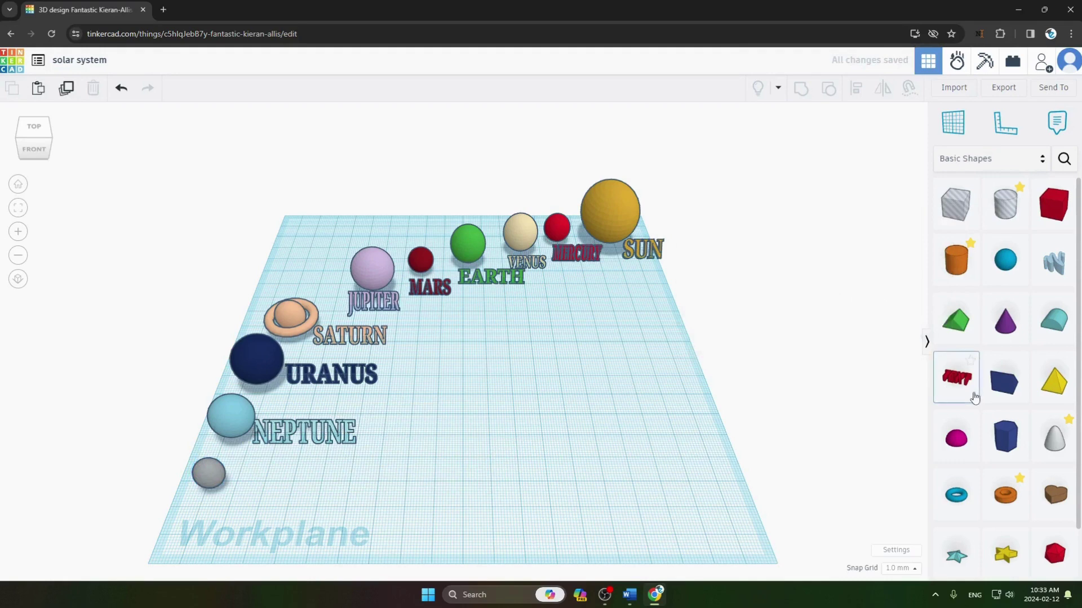
Add a text shape near the front of the workplane and colour it the same grey as Pluto
drag(956, 378, 449, 467)
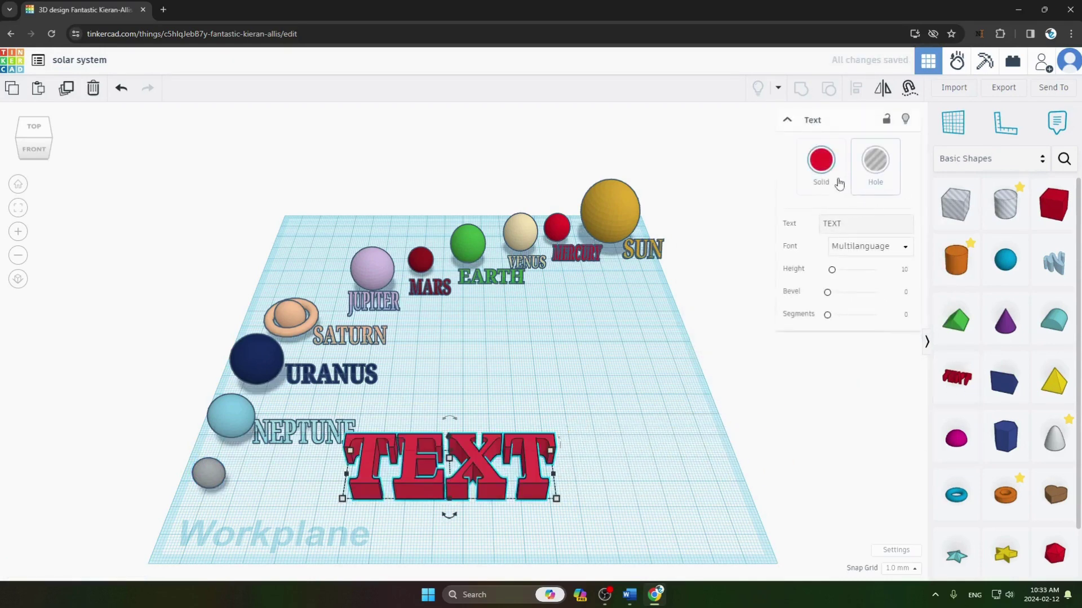
click(821, 163)
click(946, 255)
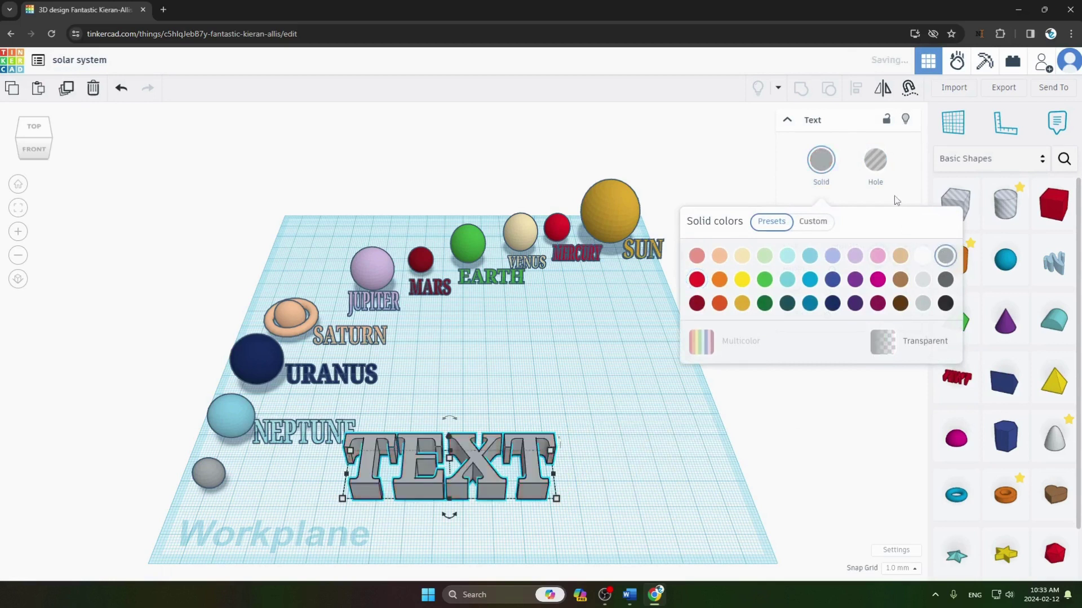
Change the wording of the grey text shape to PLUTO
click(866, 226)
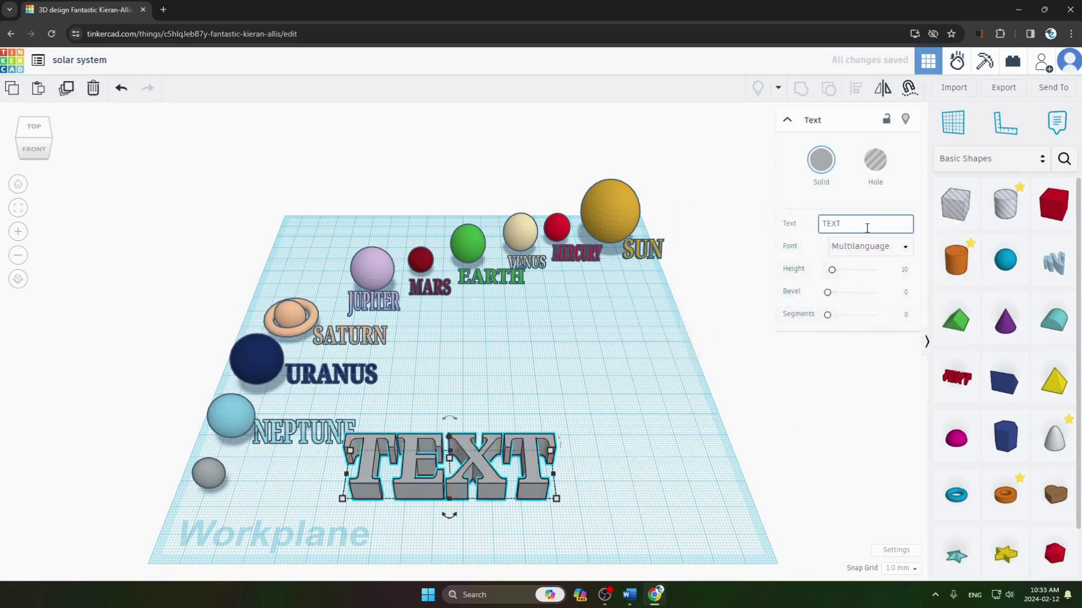
key(BackSpace)
key(BackSpace)
key(BackSpace)
key(BackSpace)
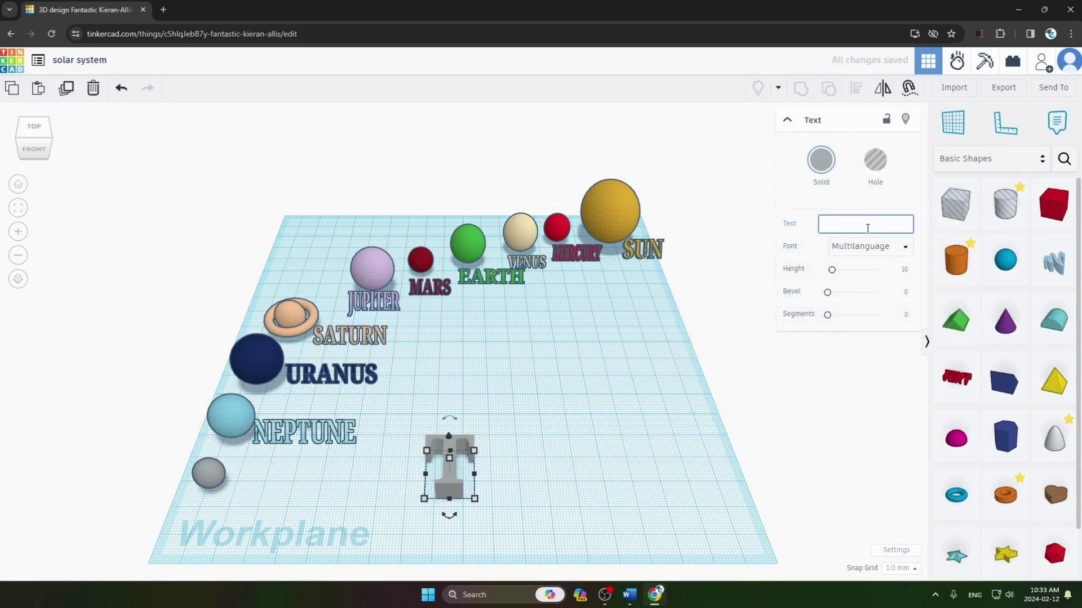
text(PLUTO)
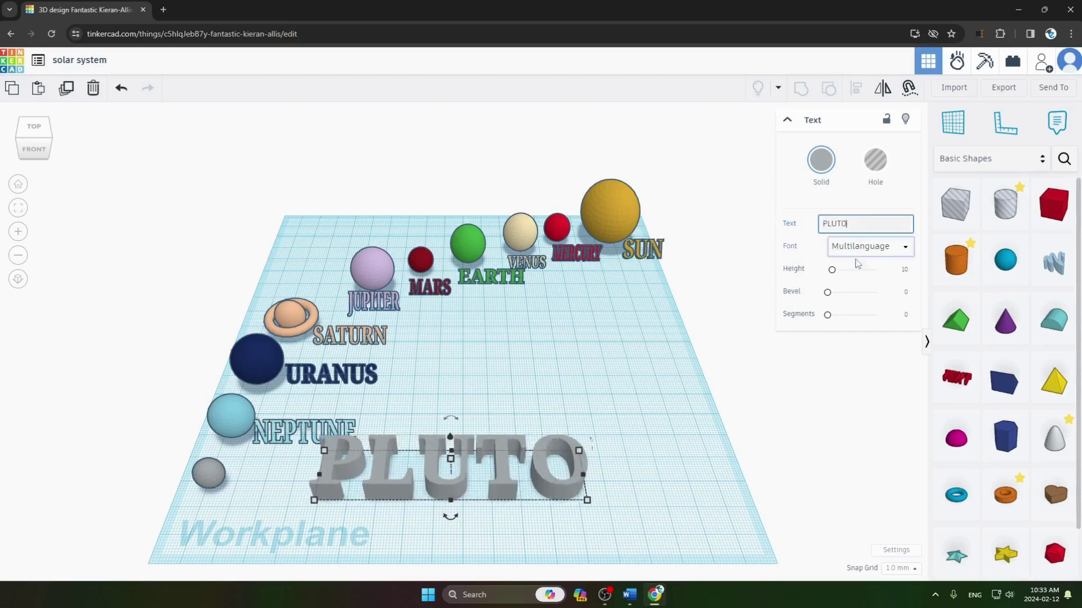
Flatten the PLUTO text to a height of 0.1 and fit it beside the grey sphere as a small label tilted up 45°
drag(832, 270, 826, 270)
mouse_move(586, 501)
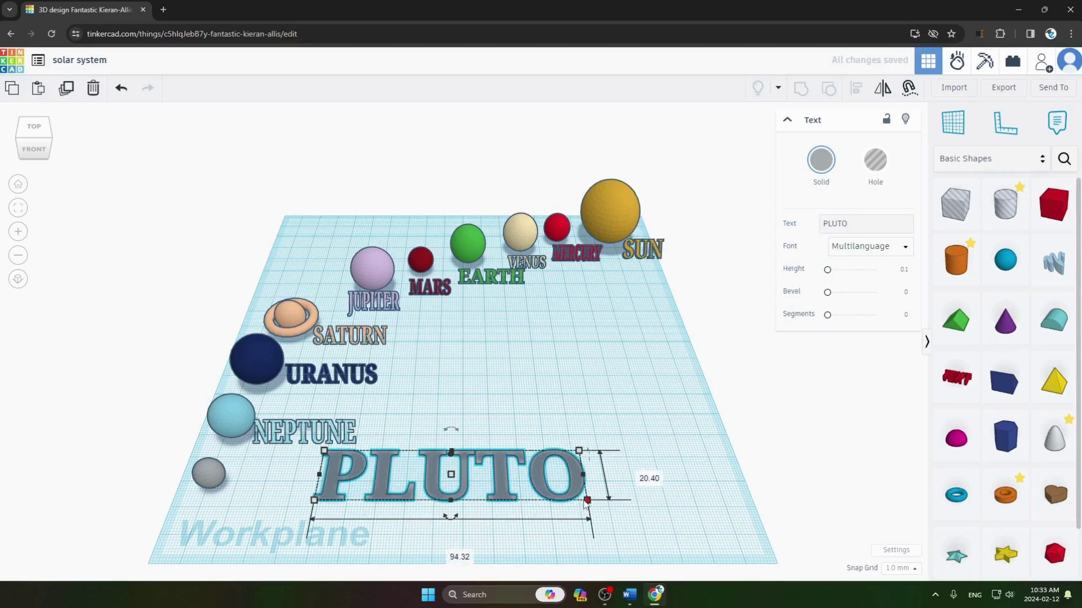
drag(591, 506, 302, 505)
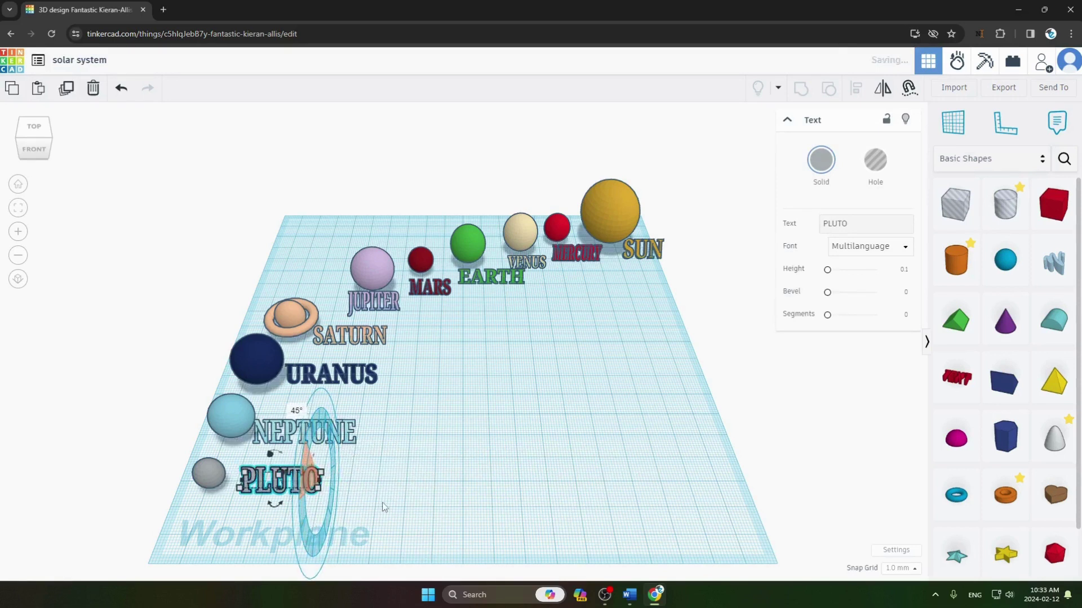
click(584, 328)
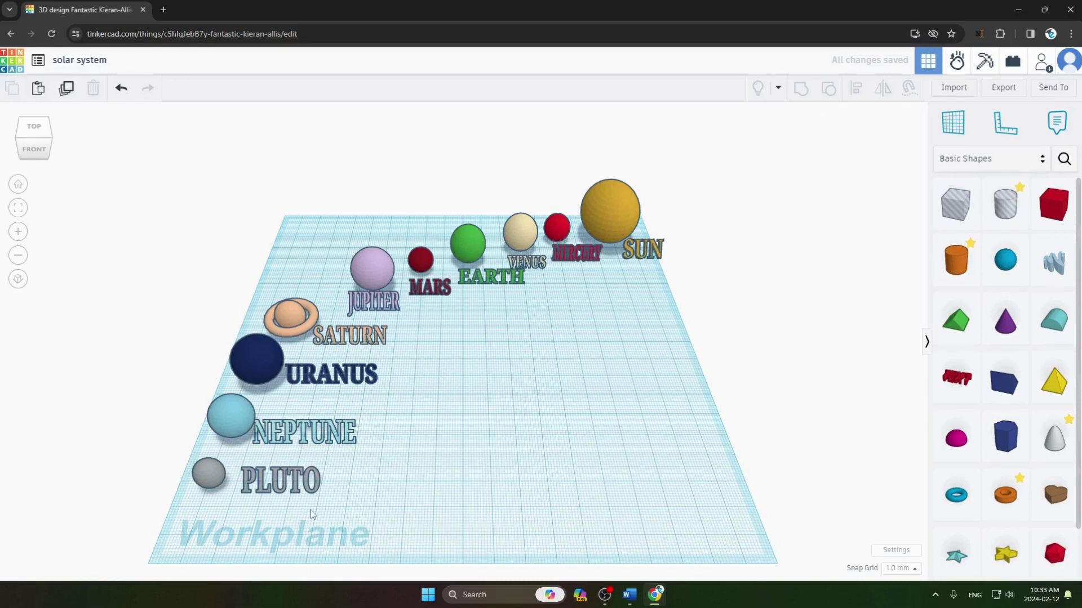
Switch to the Word guide, read the Final Touches section, and return to the Tinkercad design
key(alt+Tab)
scroll(216, 535, down, 4)
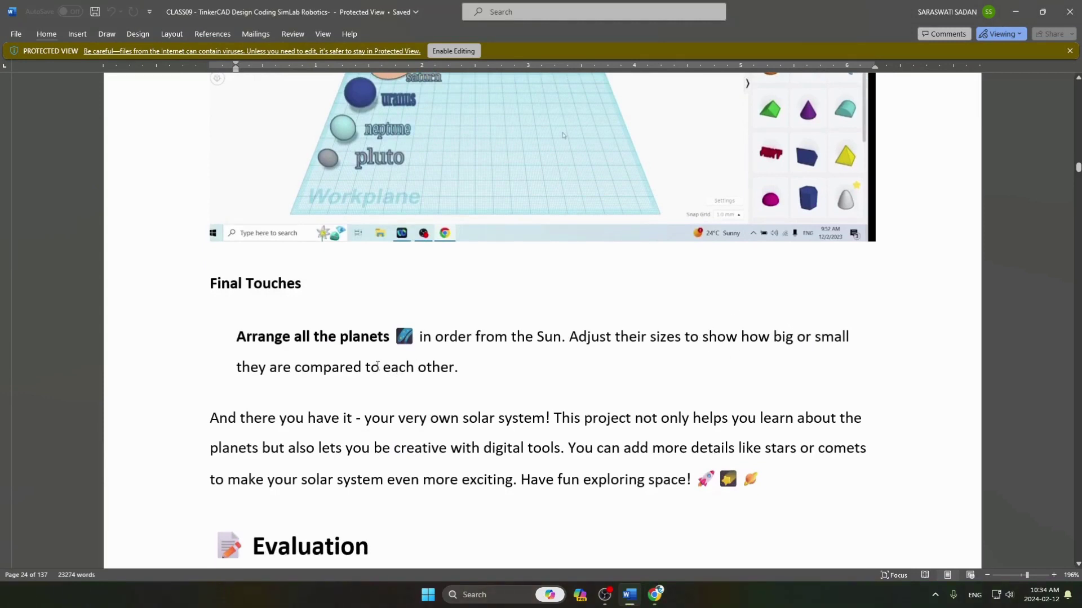
scroll(372, 381, down, 3)
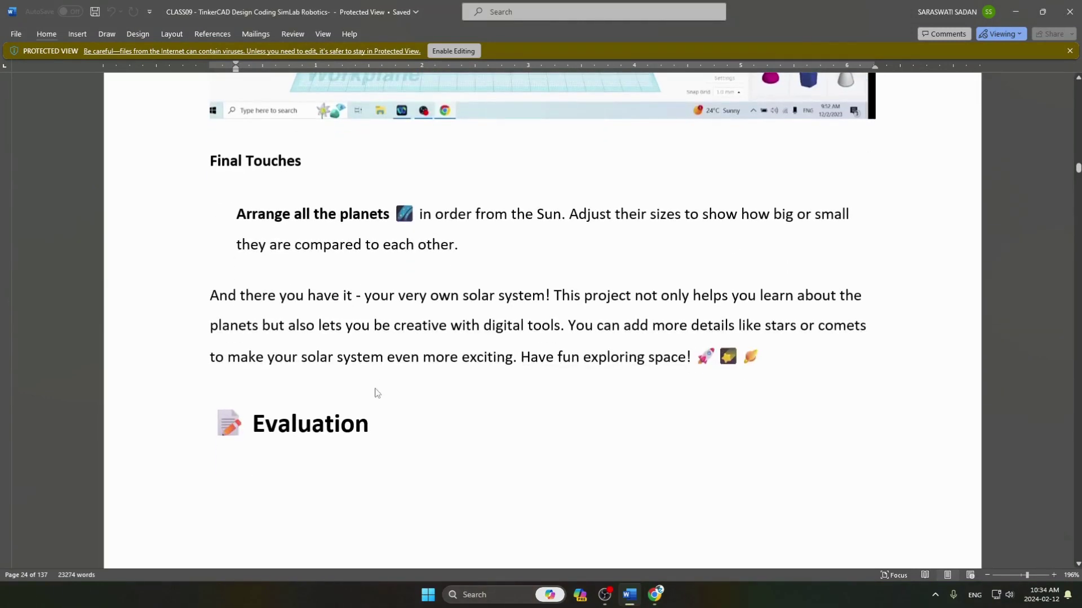
key(alt+Tab)
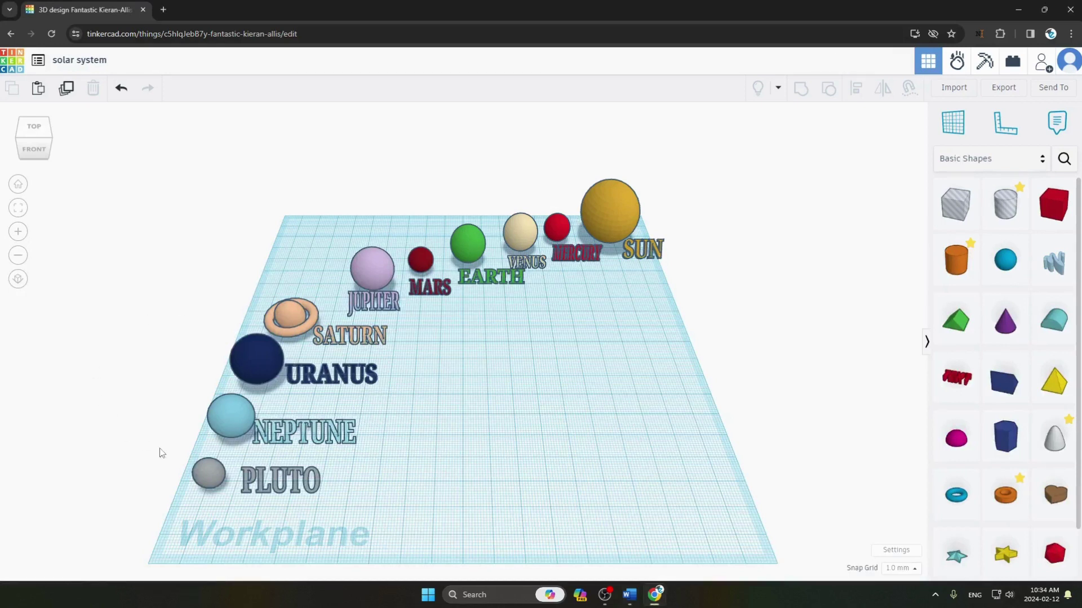